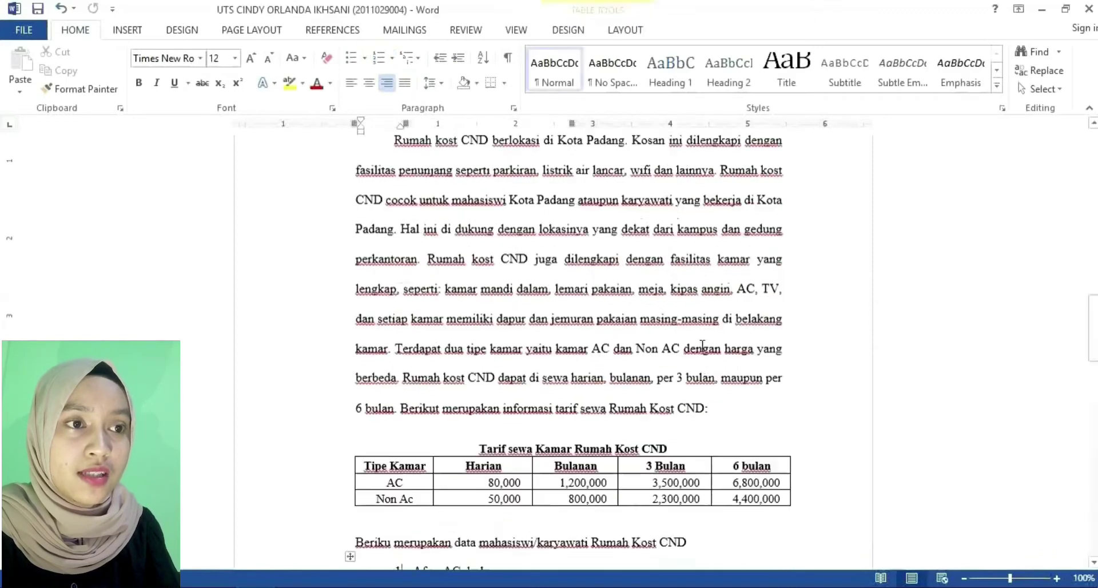
# Step: Read the room rate table and the numbered tenant list below it in the assignment document
pyautogui.scroll(-2, 702, 347)
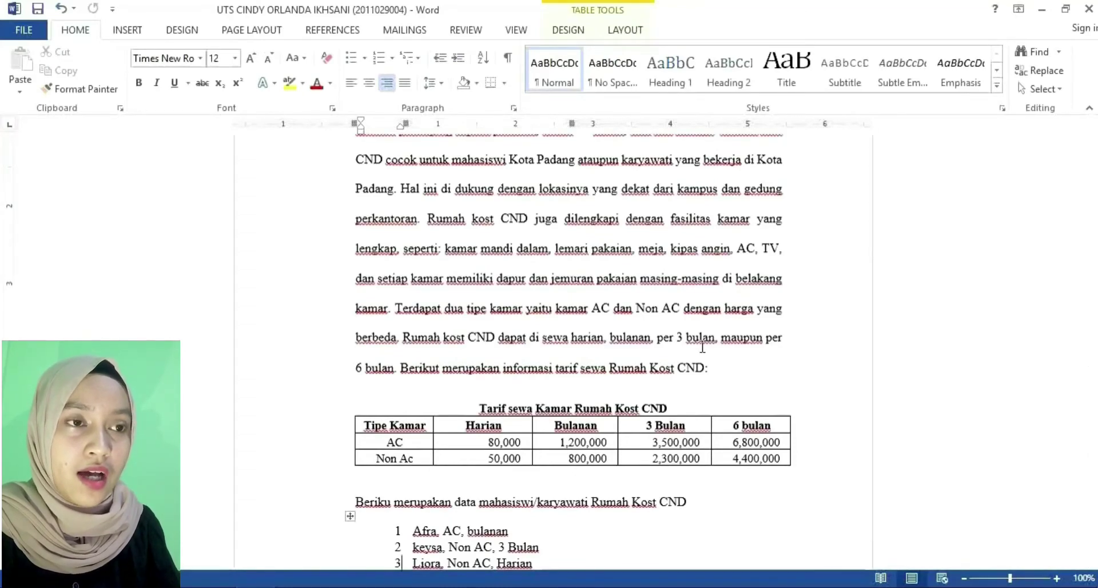
pyautogui.press('Down')
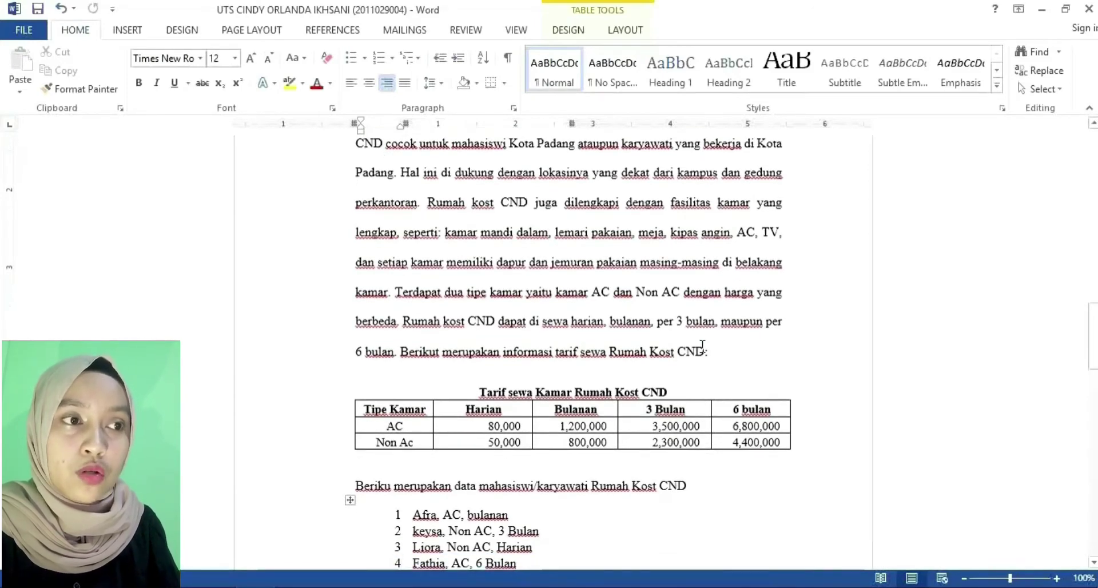
pyautogui.press('Down')
pyautogui.press('Down')
pyautogui.press('Down')
pyautogui.press('Down')
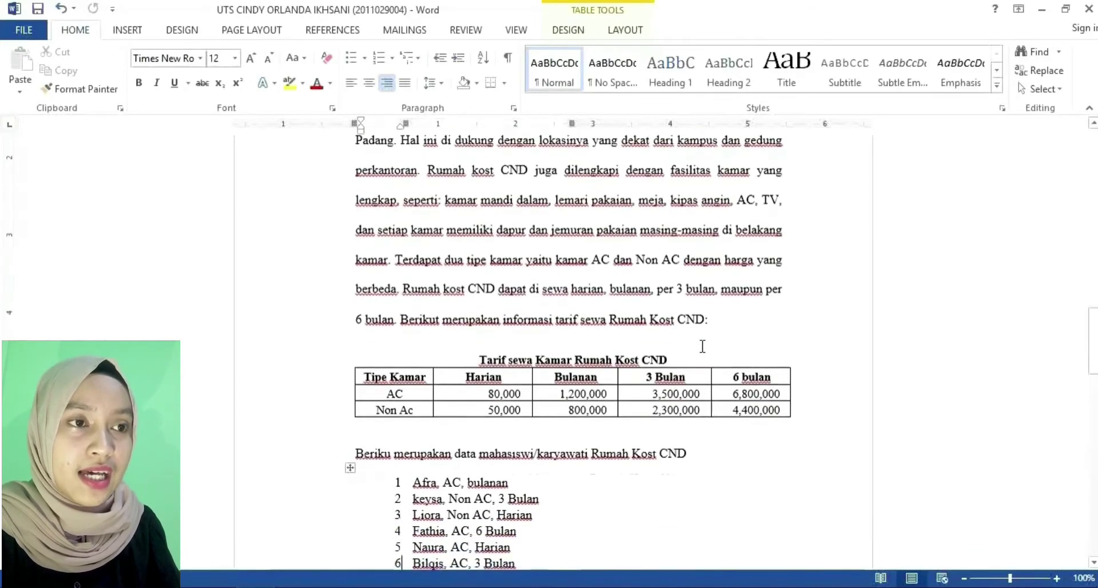
pyautogui.press('Down')
pyautogui.press('Down')
pyautogui.press('Down')
pyautogui.press('Down')
pyautogui.press('Down')
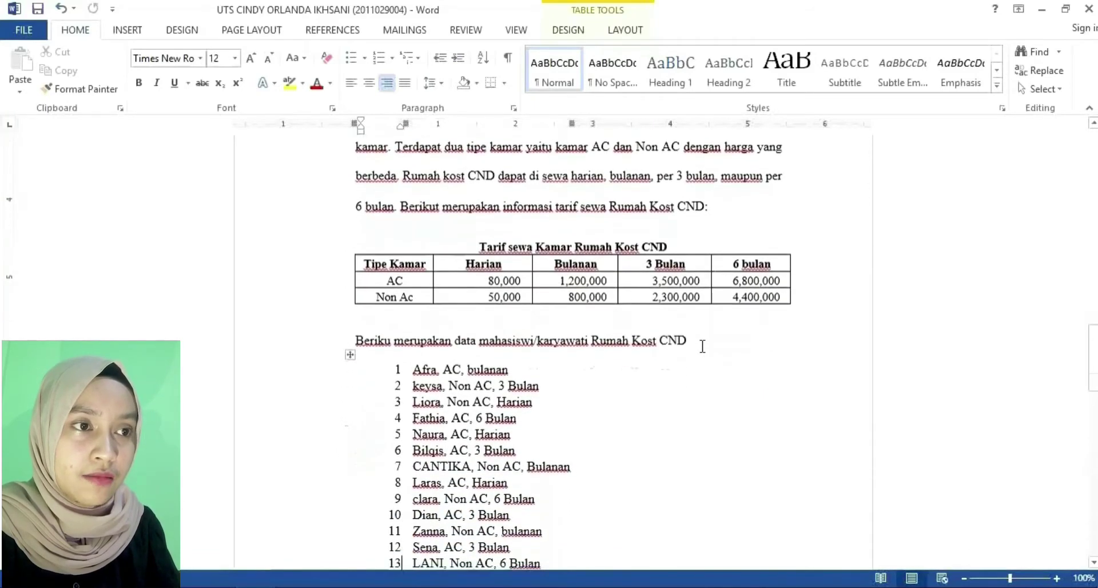
pyautogui.press('Down')
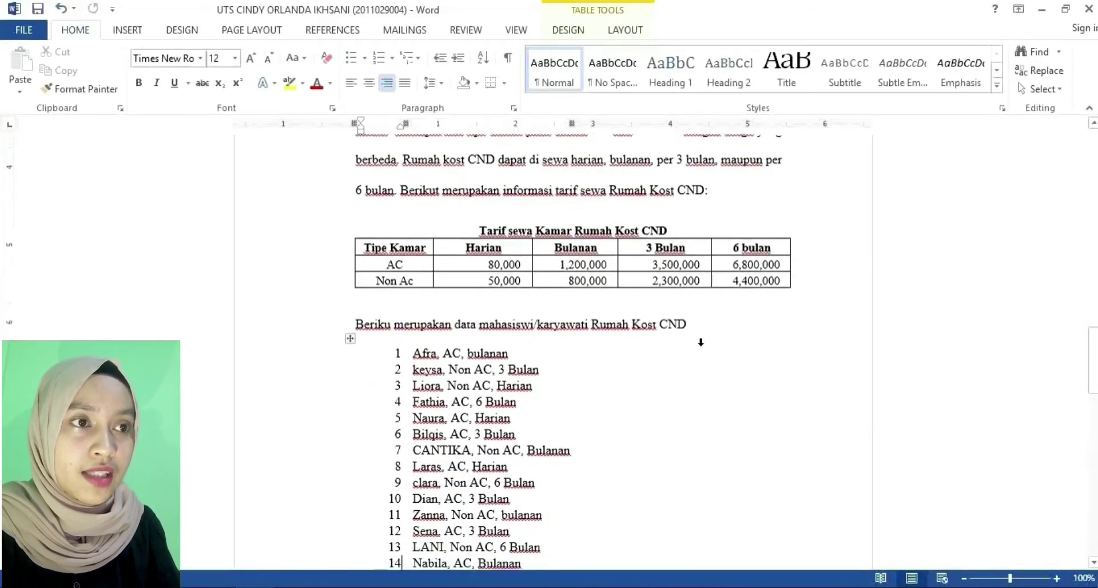
pyautogui.scroll(-5, 702, 346)
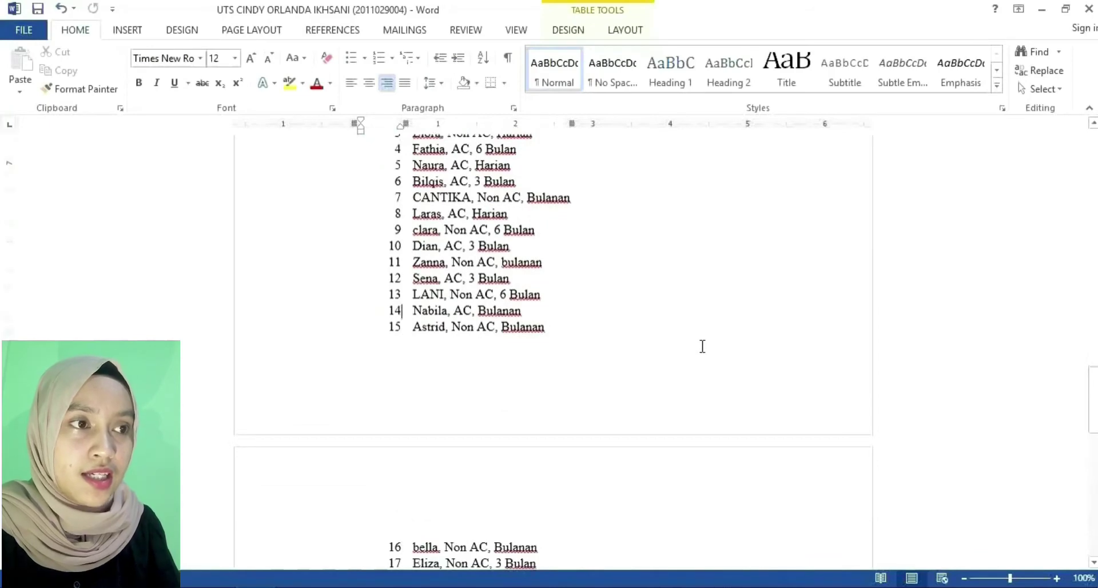
# Step: Return to the AC row of the room rate table to review the rates against the tenant list
pyautogui.press('Up')
pyautogui.press('Up')
pyautogui.press('Up')
pyautogui.press('Up')
pyautogui.press('Up')
pyautogui.press('Up')
pyautogui.press('Up')
pyautogui.press('Up')
pyautogui.press('Up')
pyautogui.press('Up')
pyautogui.press('Up')
pyautogui.press('Up')
pyautogui.press('Up')
pyautogui.press('Up')
pyautogui.press('Up')
pyautogui.press('Up')
pyautogui.press('Up')
pyautogui.press('Up')
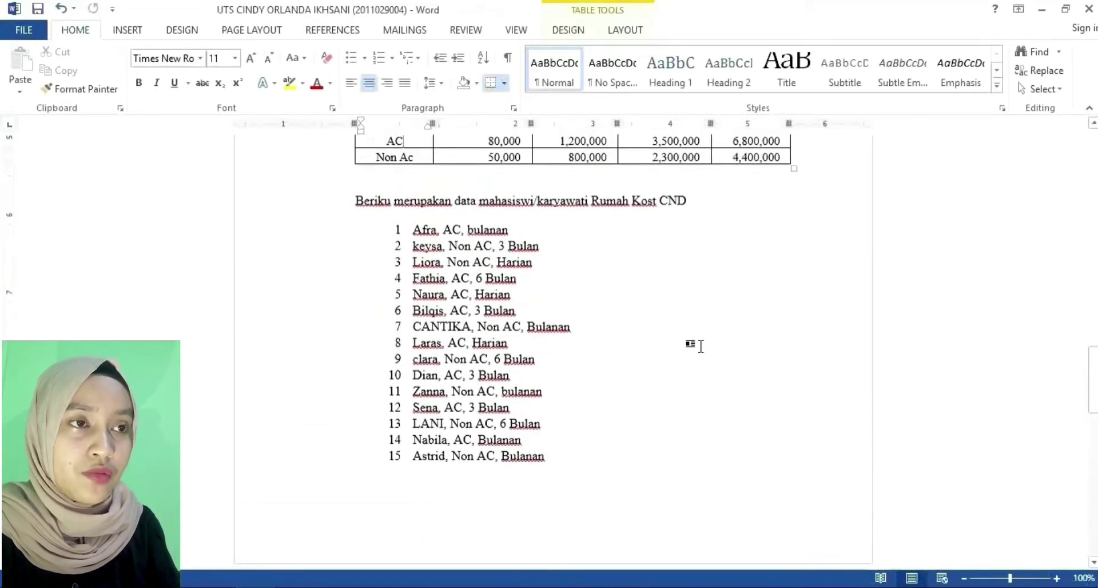
# Step: Read the rest of the tenant list and tasks a and b under "Berdasarkan data tersebut"
pyautogui.press('Down')
pyautogui.press('Down')
pyautogui.press('Down')
pyautogui.press('Down')
pyautogui.press('Down')
pyautogui.press('Down')
pyautogui.press('Down')
pyautogui.press('Down')
pyautogui.press('Down')
pyautogui.press('Down')
pyautogui.press('Down')
pyautogui.press('Down')
pyautogui.press('Down')
pyautogui.press('Down')
pyautogui.press('Down')
pyautogui.press('Down')
pyautogui.press('Down')
pyautogui.press('Down')
pyautogui.press('Down')
pyautogui.press('Down')
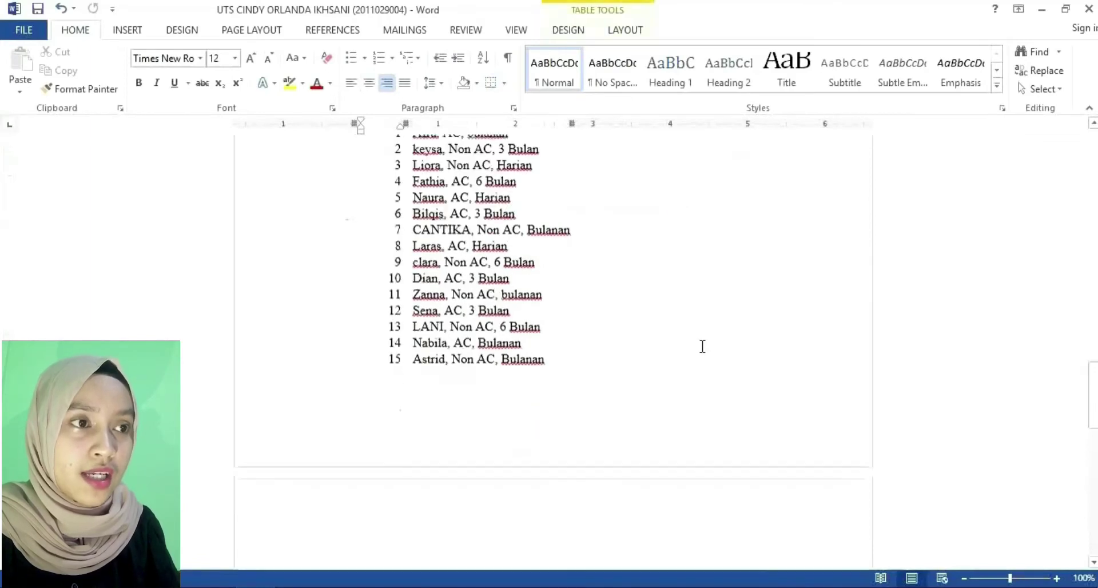
pyautogui.press('Down')
pyautogui.press('Down')
pyautogui.press('Down')
pyautogui.press('Down')
pyautogui.press('Down')
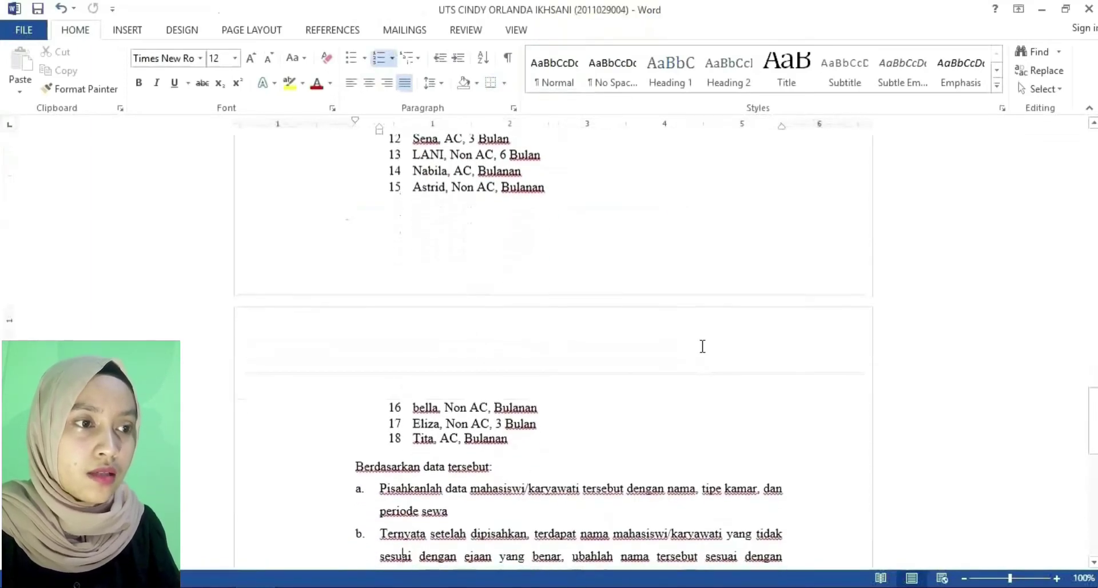
pyautogui.press('Down')
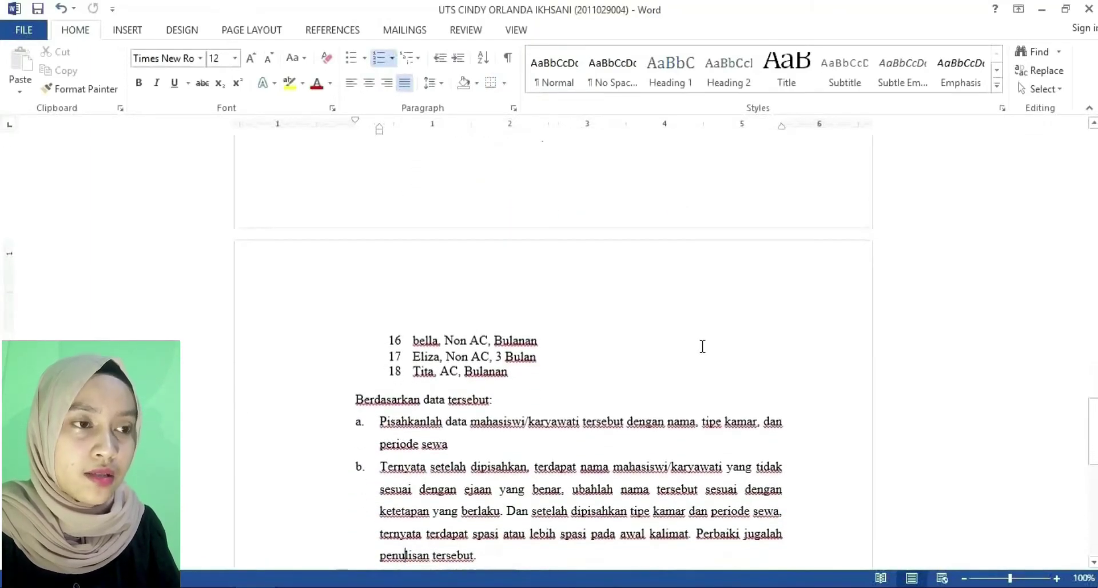
pyautogui.press('Down')
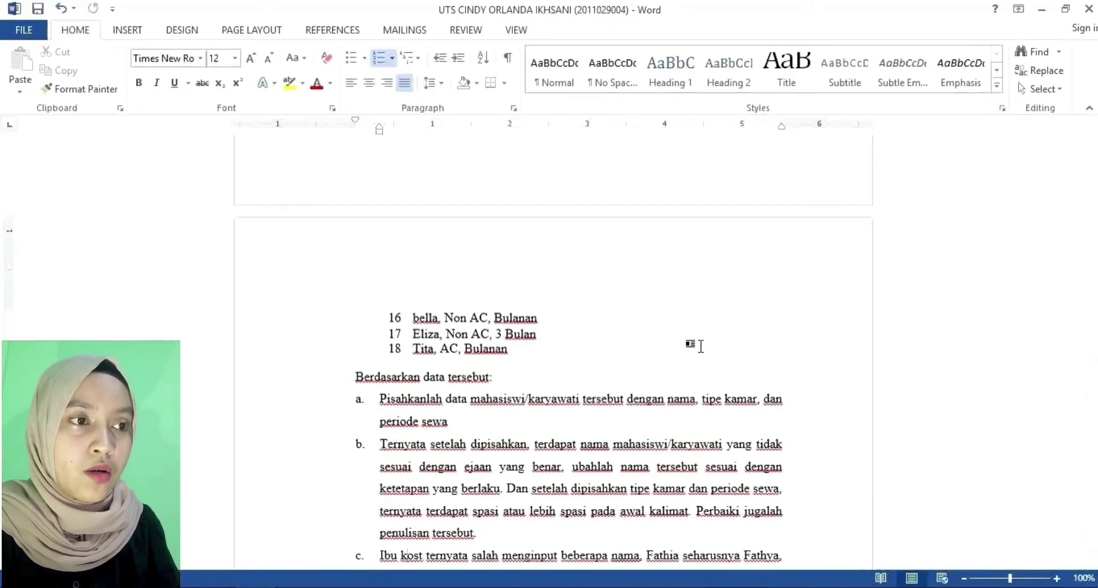
# Step: Switch to the Excel workbook and compare the combined entry in B9 with the LEFT formula in C9 that extracts the name
pyautogui.hotkey('alt', 'Tab')
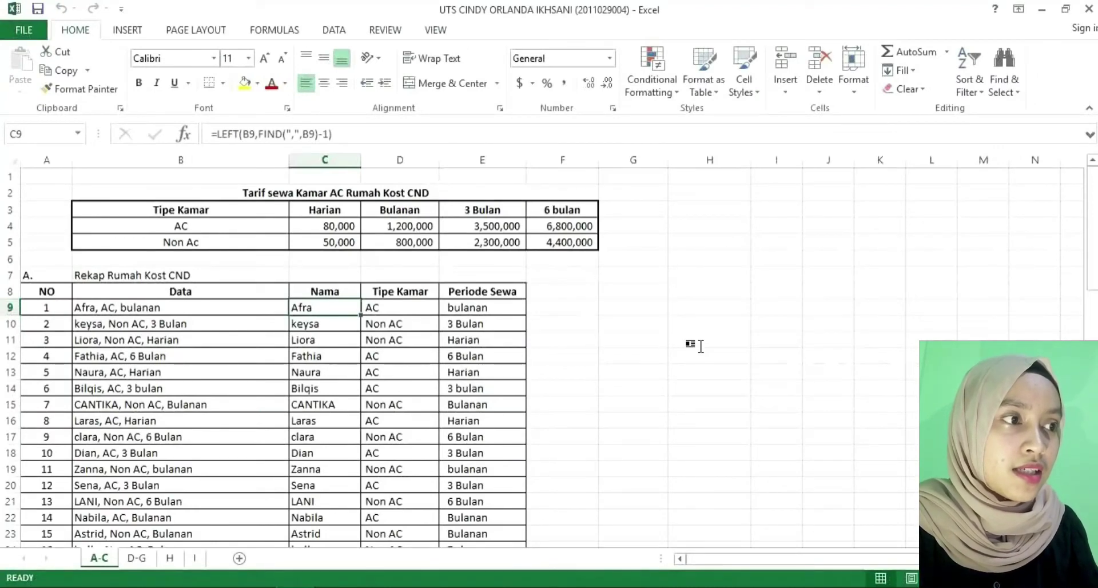
pyautogui.click(203, 308)
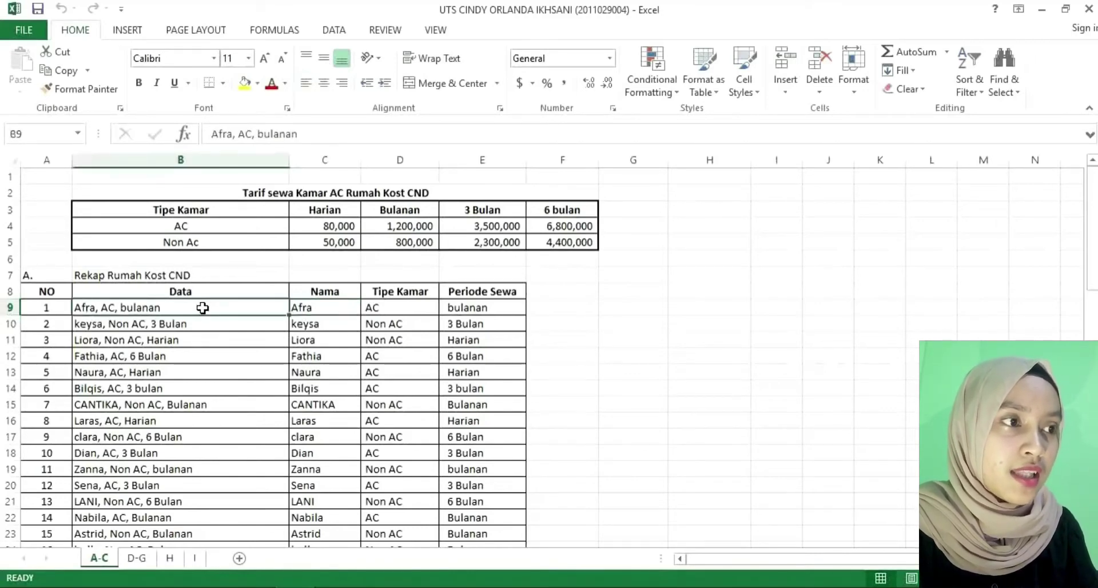
pyautogui.click(329, 305)
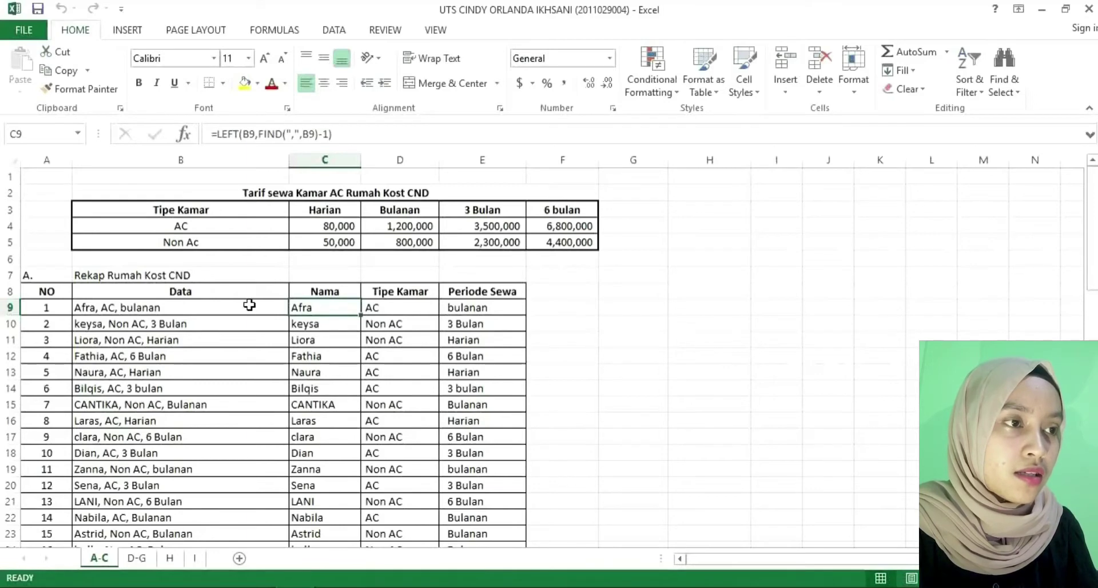
pyautogui.click(226, 306)
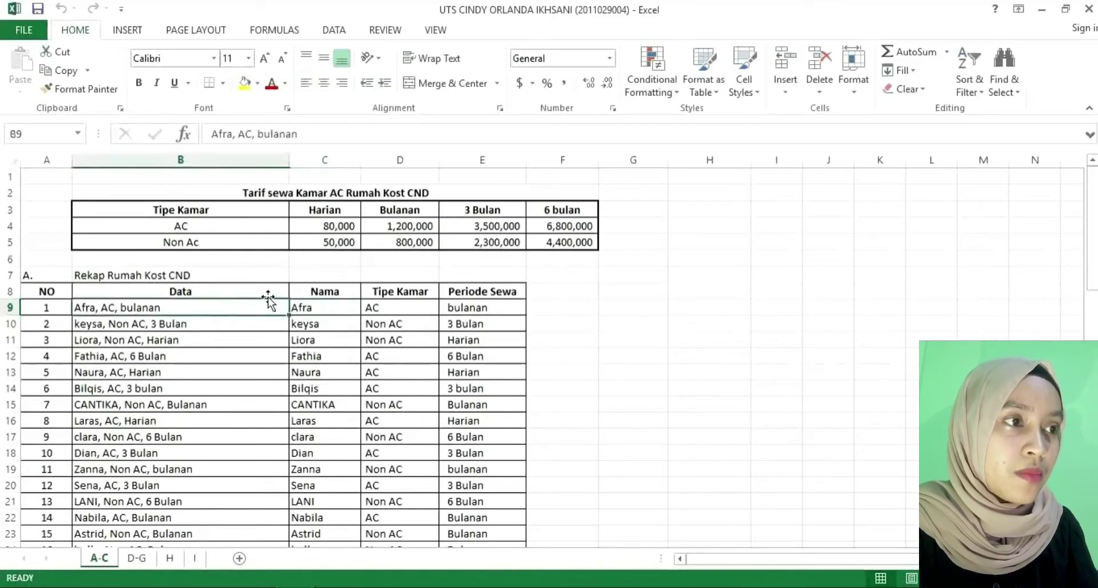
pyautogui.click(309, 305)
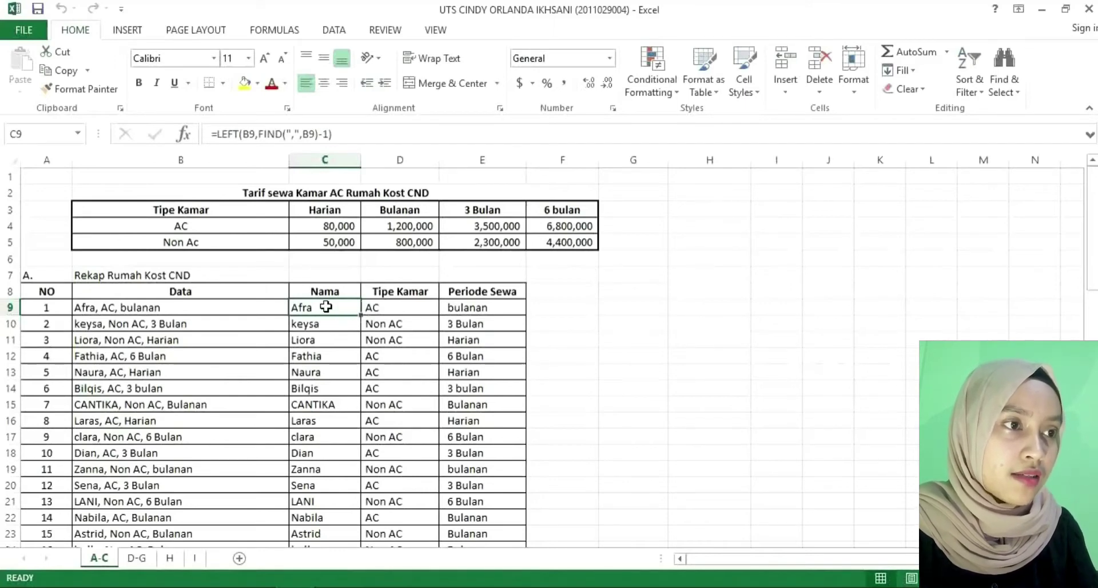
# Step: Examine the MID formula in D9 argument by argument, including its nested FIND functions that isolate the room type
pyautogui.press('Right')
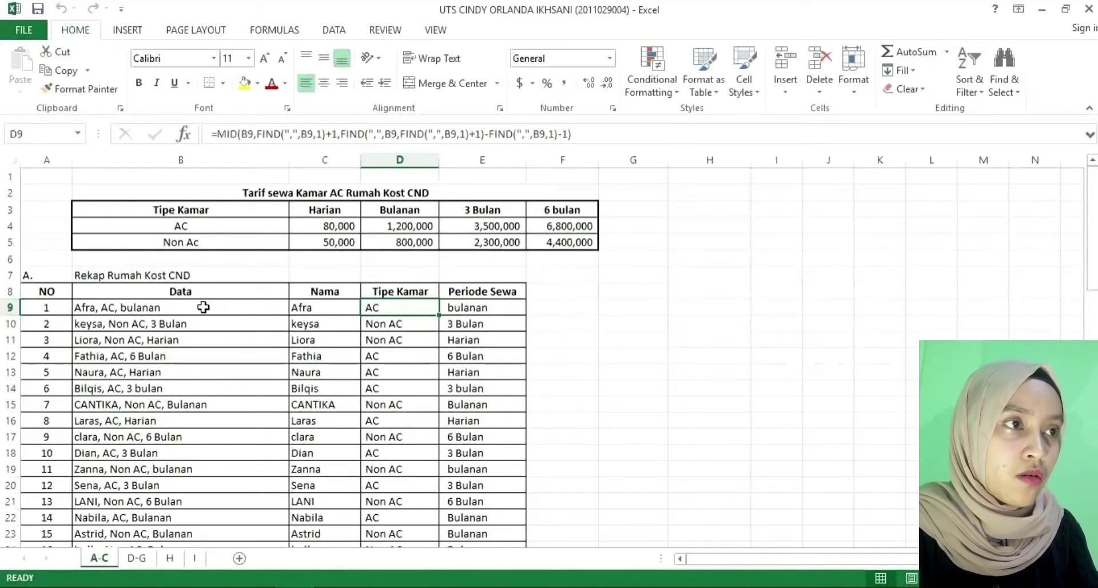
pyautogui.click(318, 133)
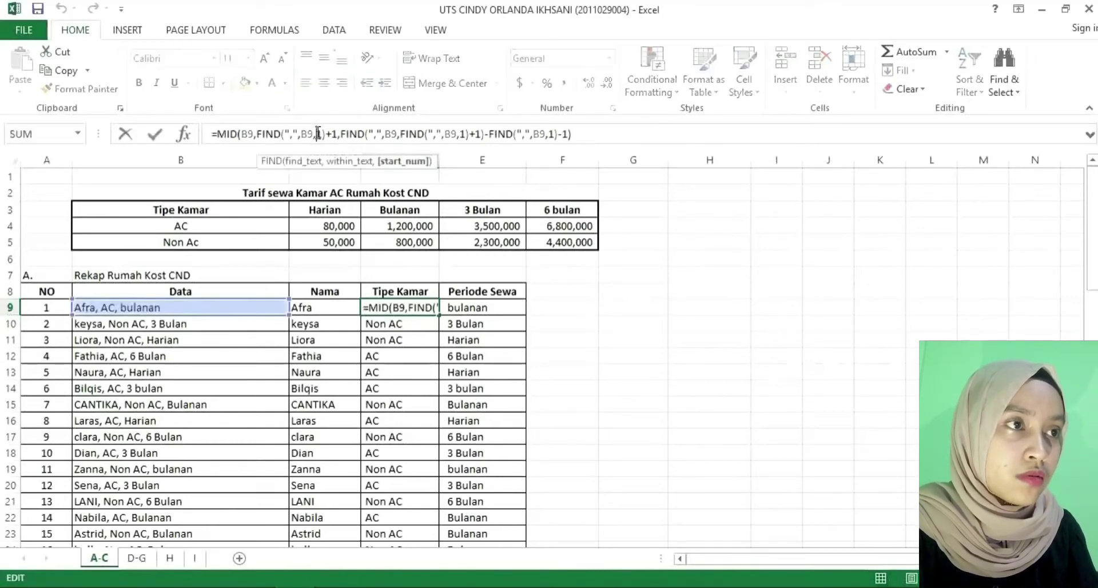
pyautogui.press('Right')
pyautogui.press('Right')
pyautogui.press('Right')
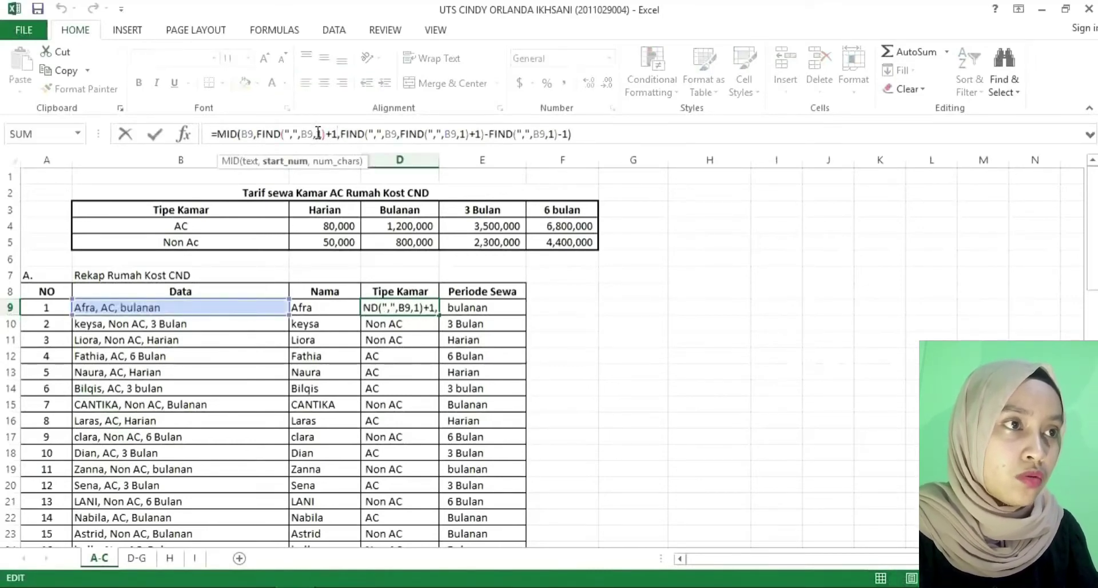
pyautogui.press('Right')
pyautogui.press('Right')
pyautogui.press('Right')
pyautogui.press('Right')
pyautogui.press('Right')
pyautogui.press('Right')
pyautogui.press('Right')
pyautogui.press('Right')
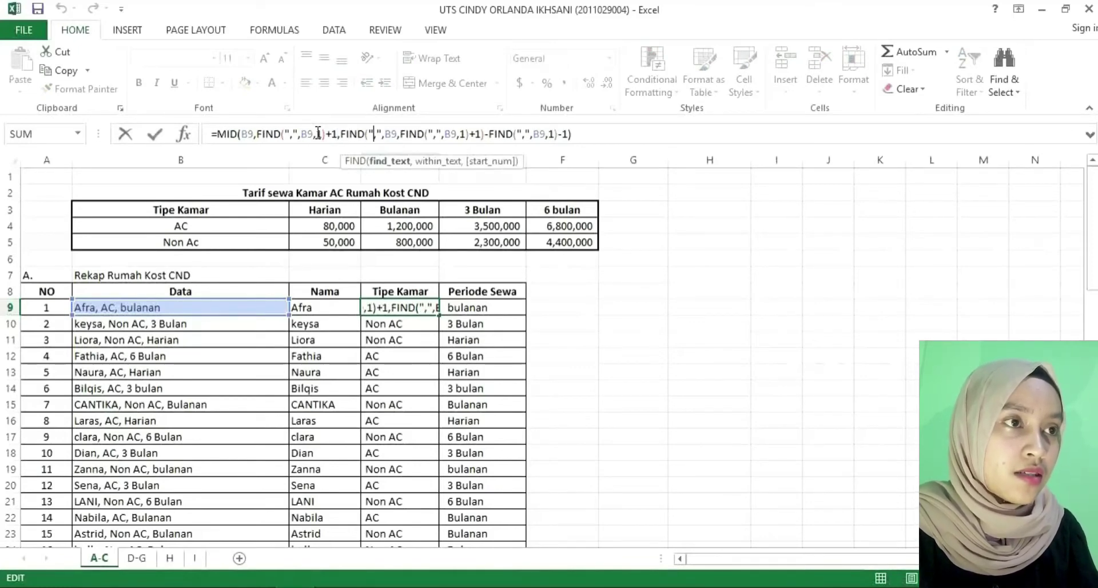
pyautogui.press('Right')
pyautogui.press('Right')
pyautogui.press('Right')
pyautogui.press('Right')
pyautogui.press('Right')
pyautogui.press('Right')
pyautogui.press('Right')
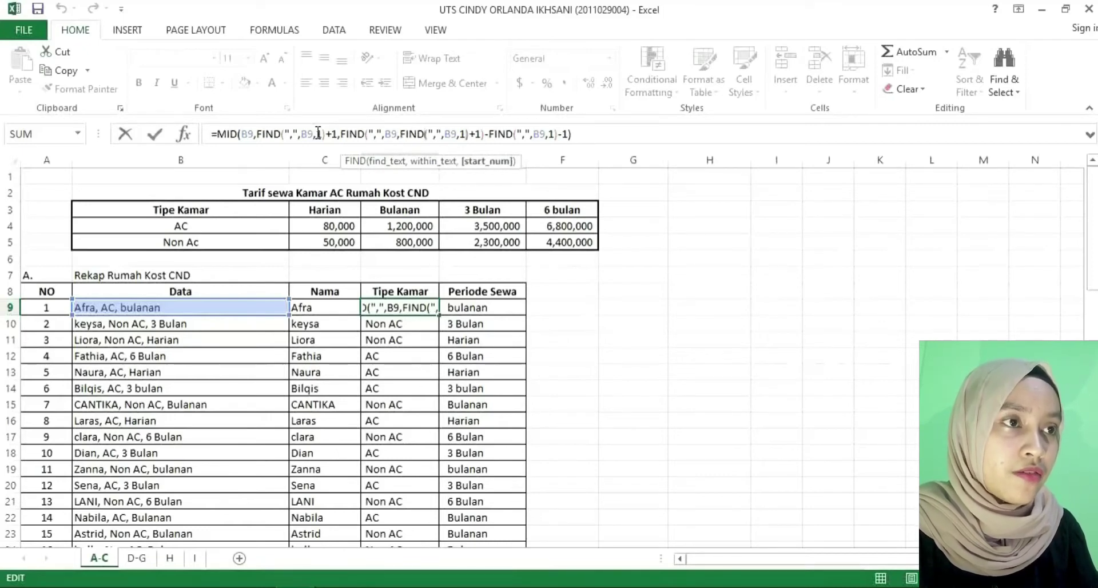
pyautogui.press('Right')
pyautogui.press('Right')
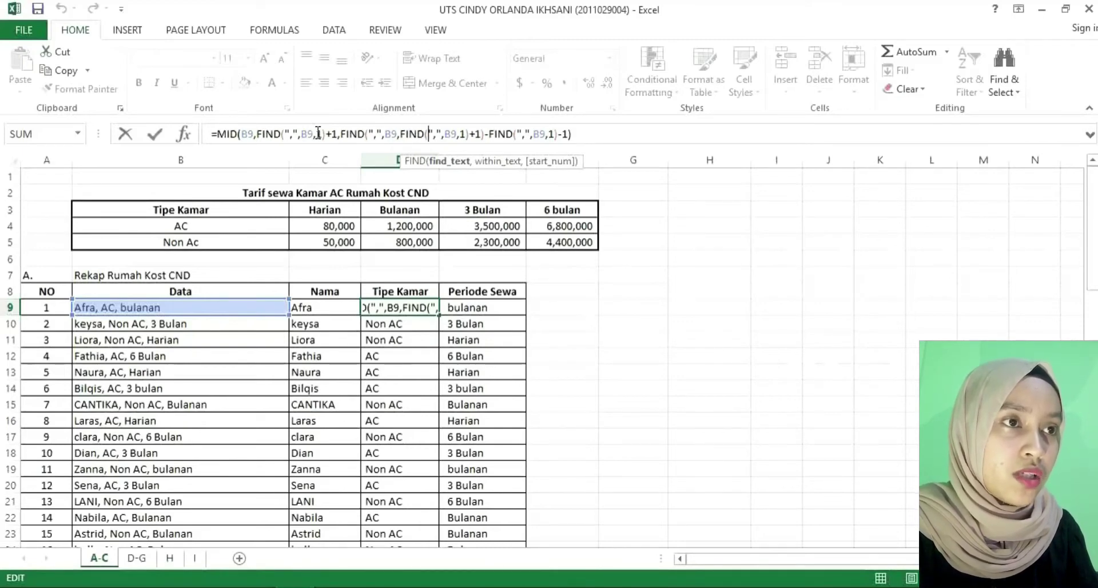
pyautogui.click(551, 135)
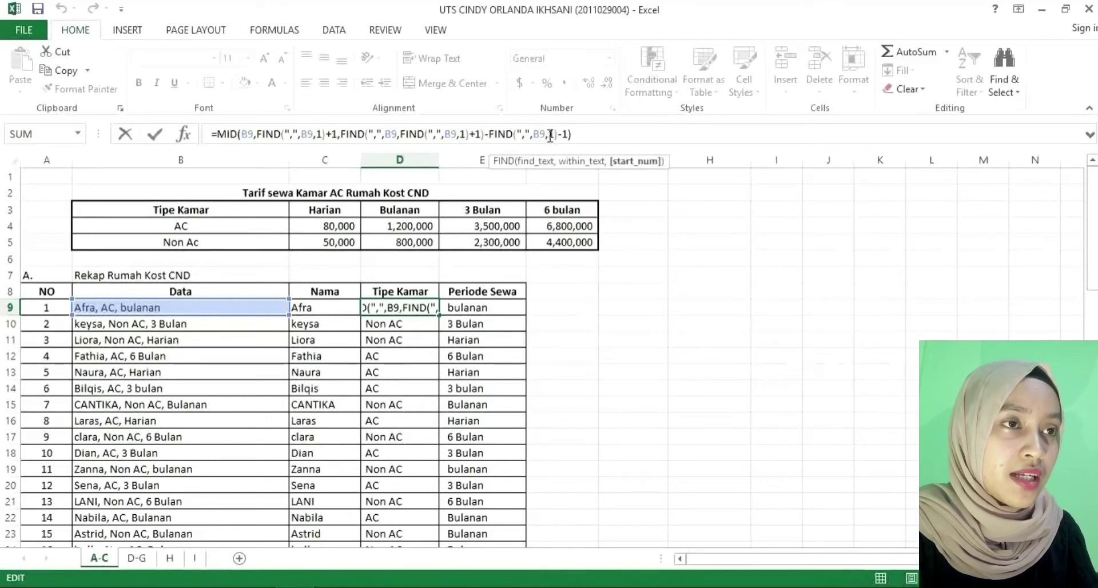
pyautogui.write('1')
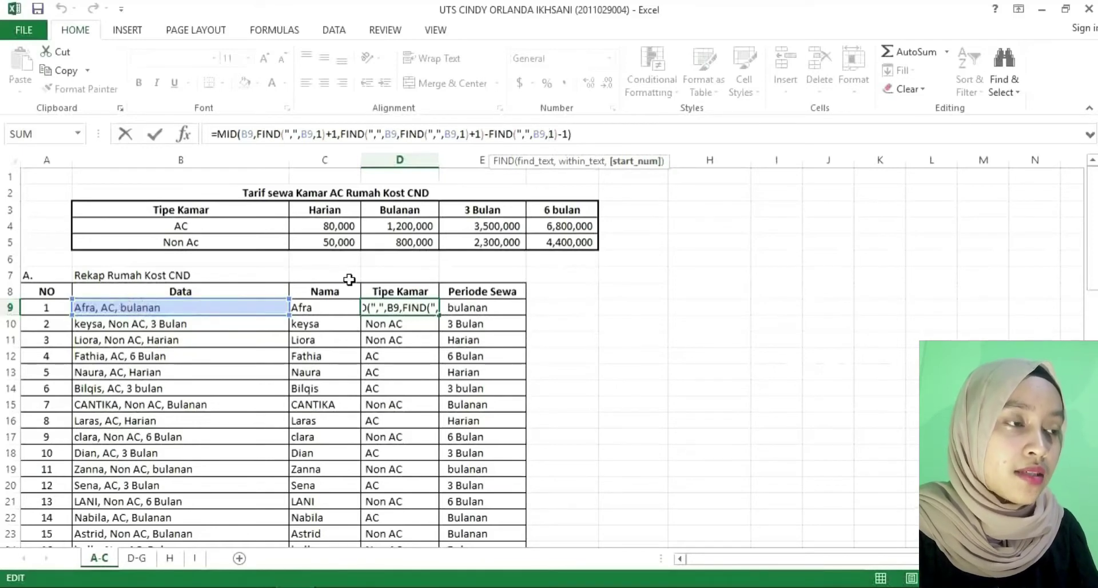
pyautogui.click(628, 133)
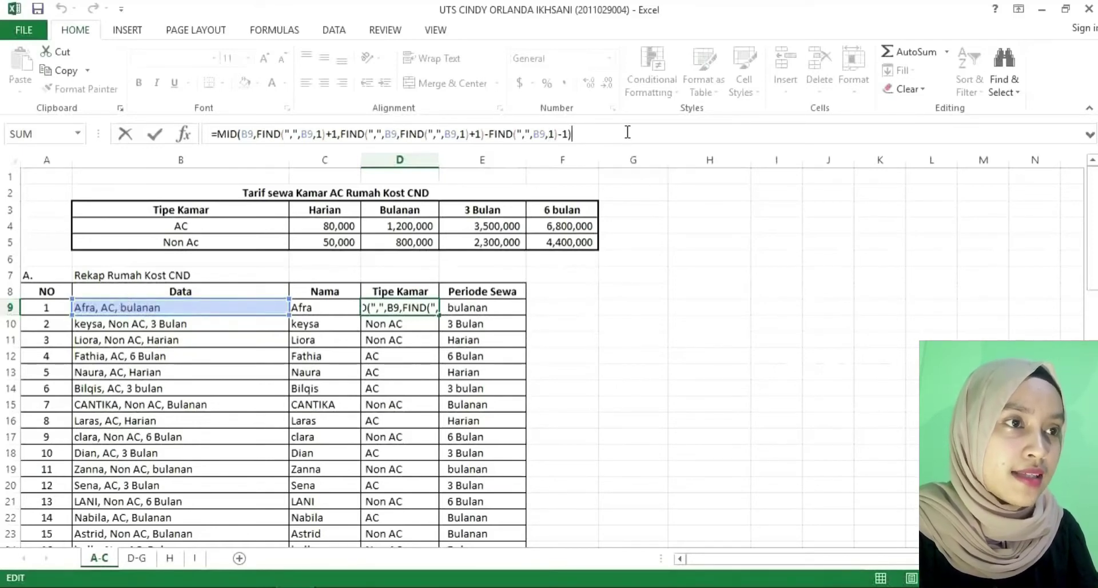
pyautogui.press('Return')
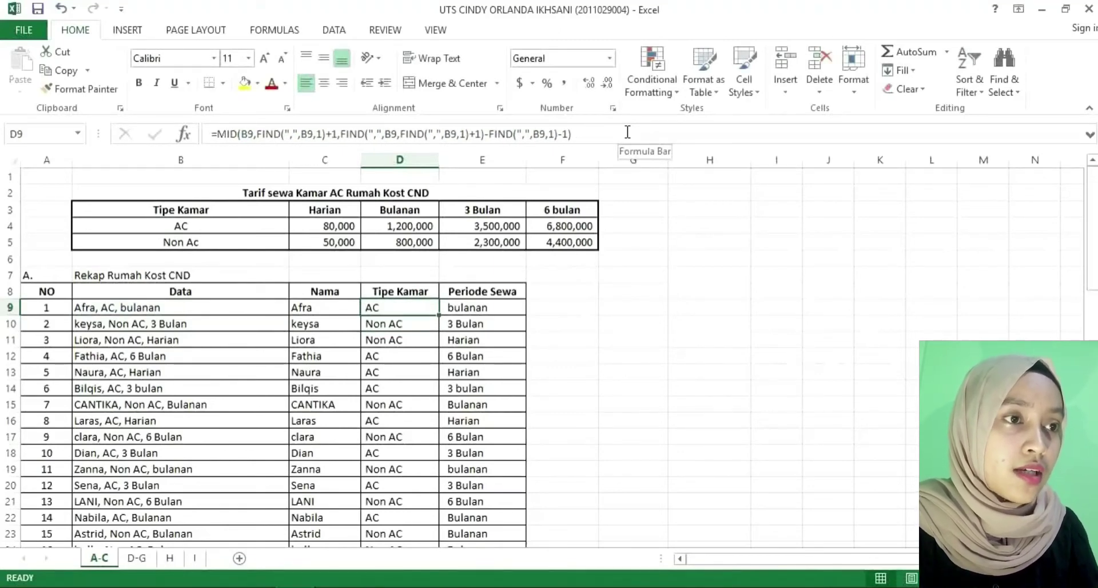
# Step: Examine the RIGHT formula in E9 that extracts the rental period, and review the Periode Sewa column through E26
pyautogui.press('Right')
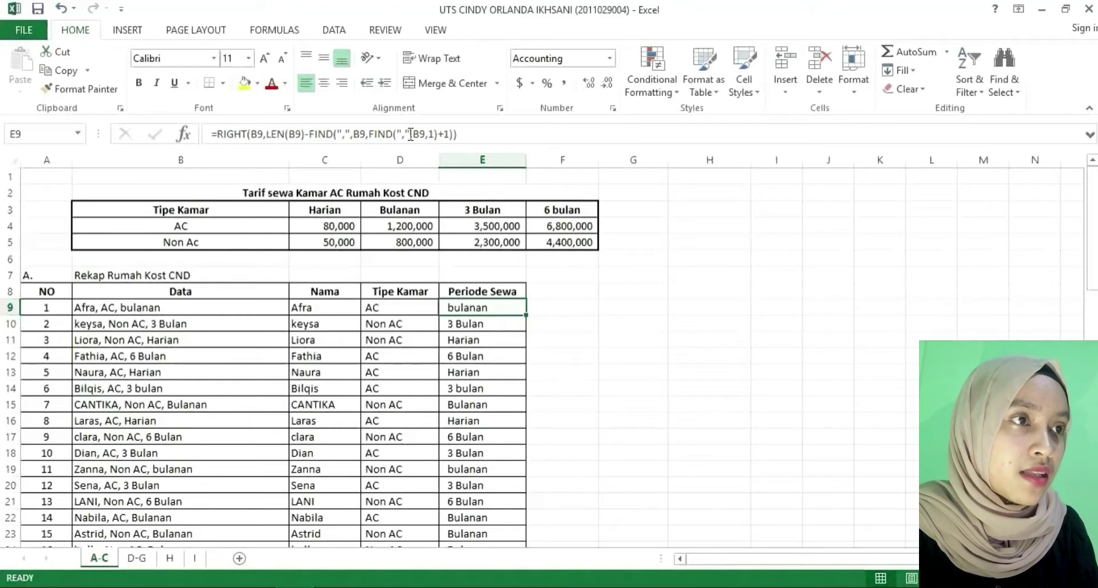
pyautogui.click(431, 134)
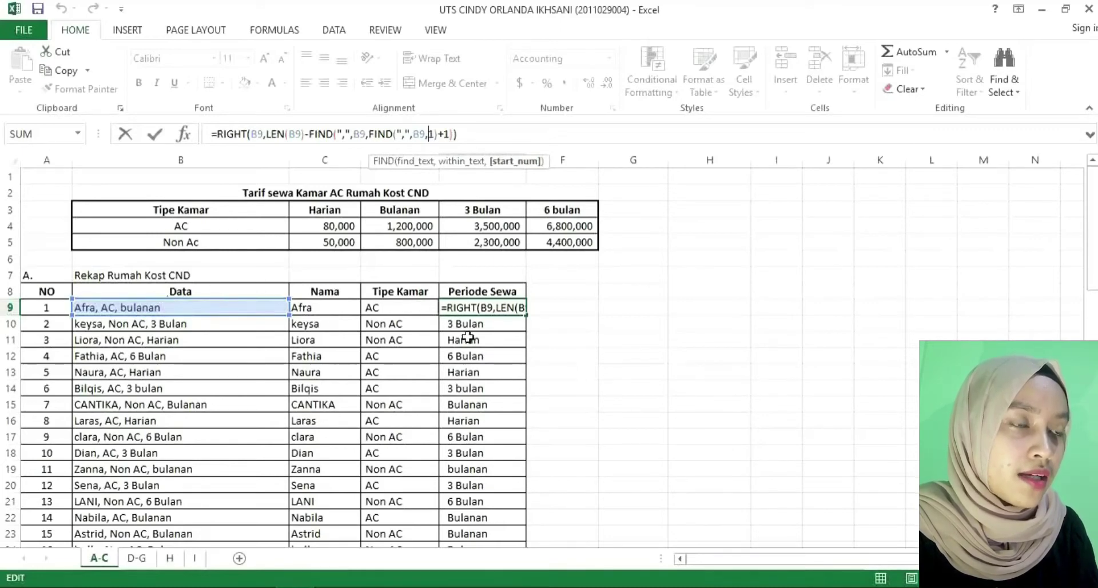
pyautogui.click(513, 134)
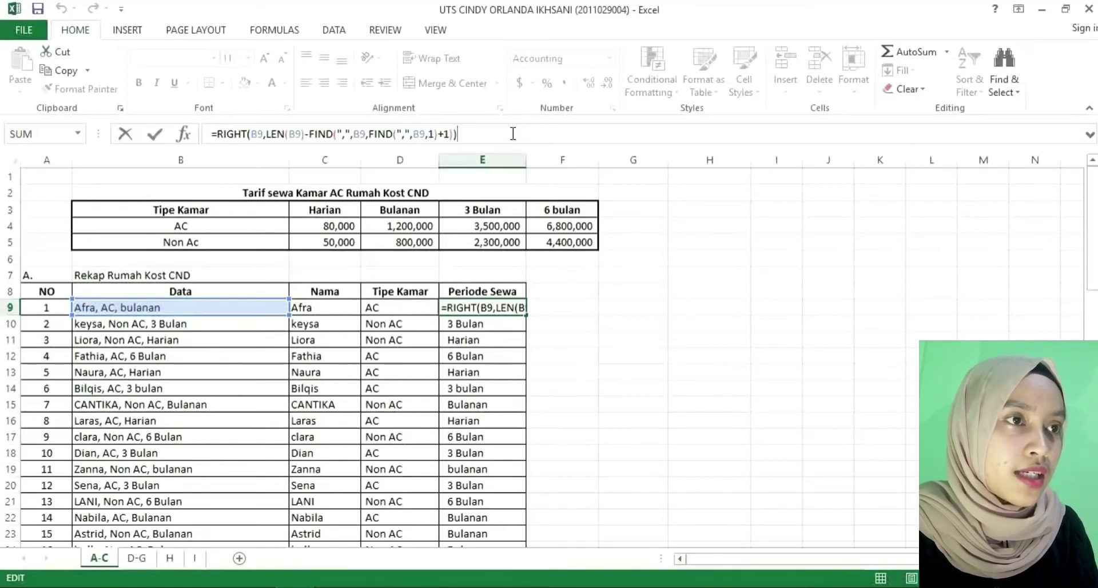
pyautogui.press('Return')
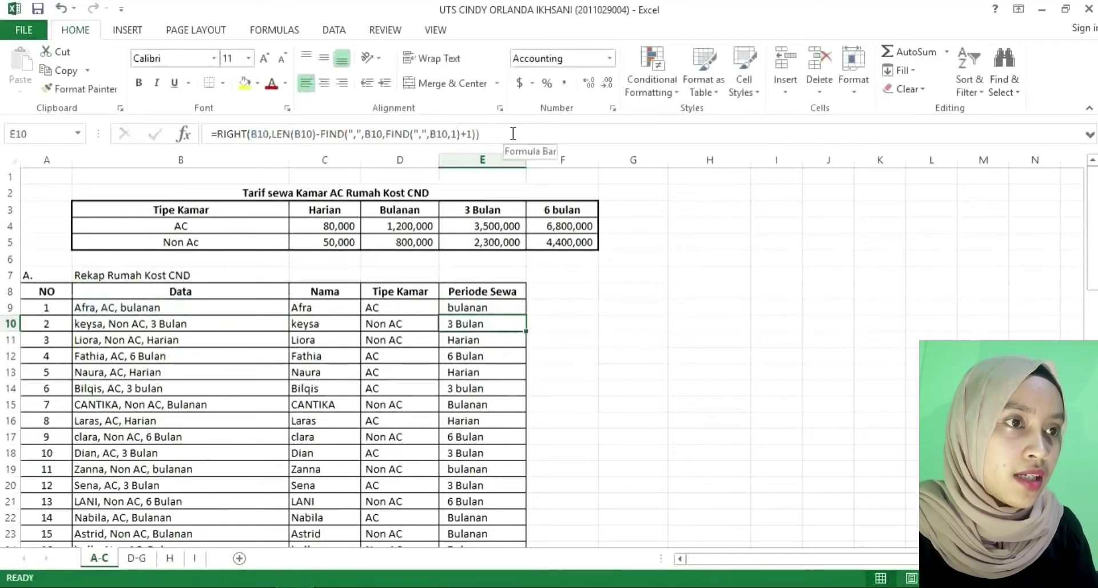
pyautogui.press('Up')
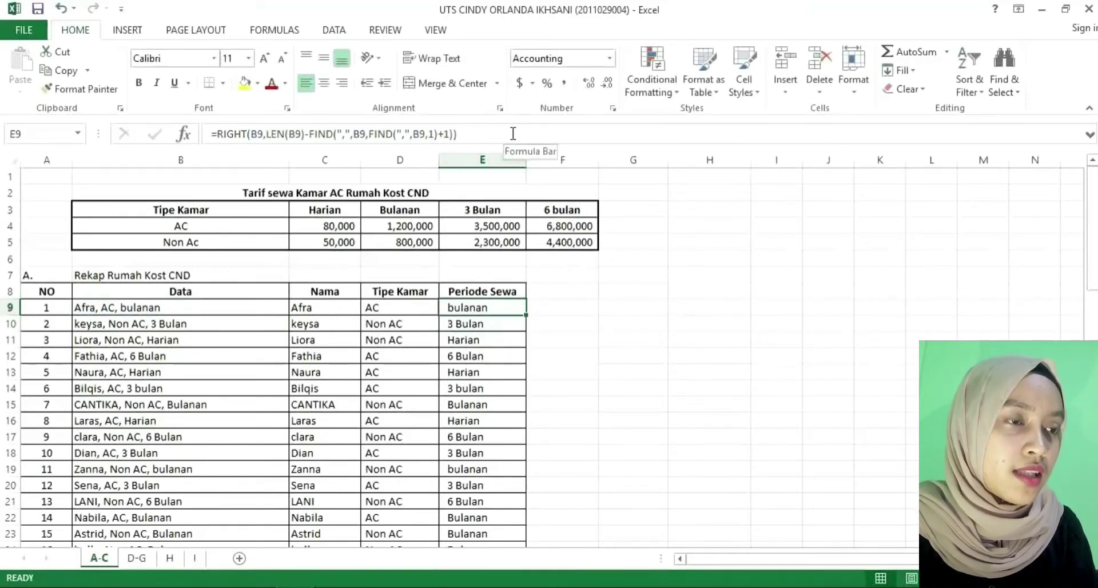
pyautogui.hotkey('ctrl', 'shift', 'Down')
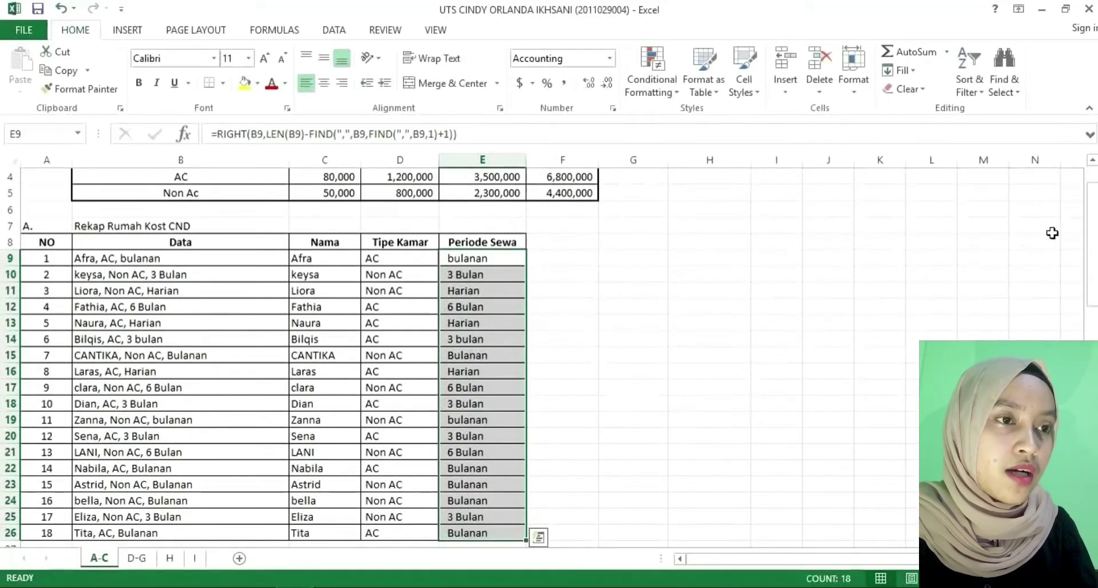
pyautogui.moveTo(1093, 216); pyautogui.dragTo(1093, 228)
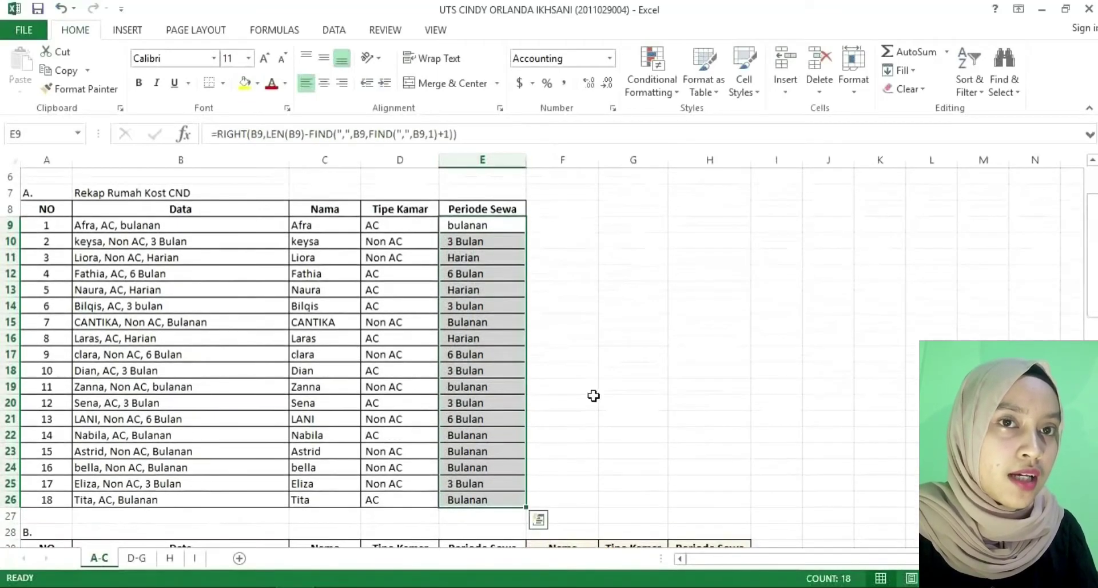
# Step: Switch back to the Word document and read tasks b and c about correcting the separated data and names
pyautogui.hotkey('alt', 'Tab')
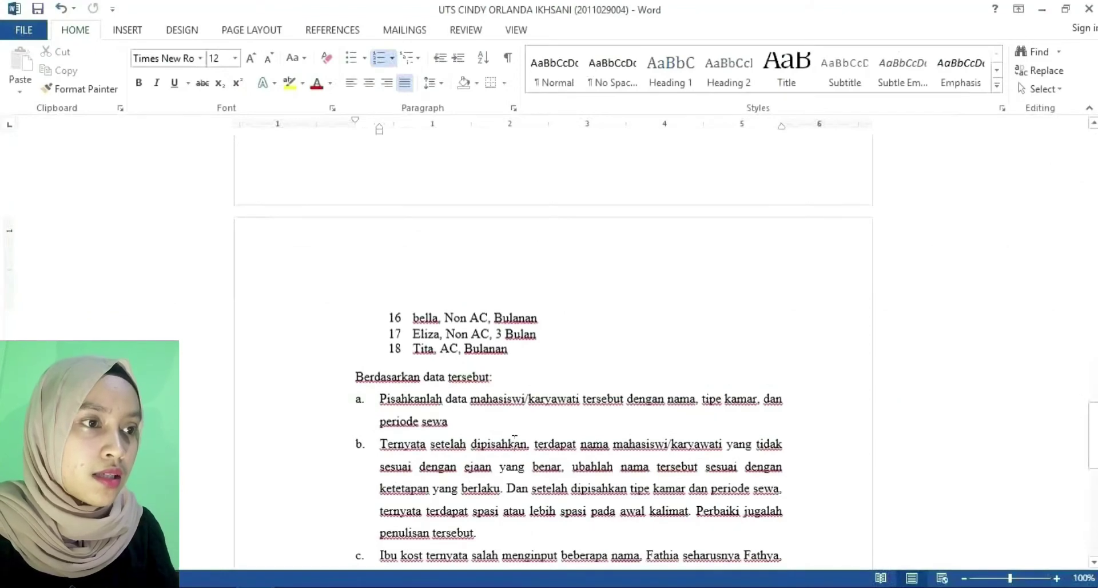
pyautogui.scroll(-3, 515, 441)
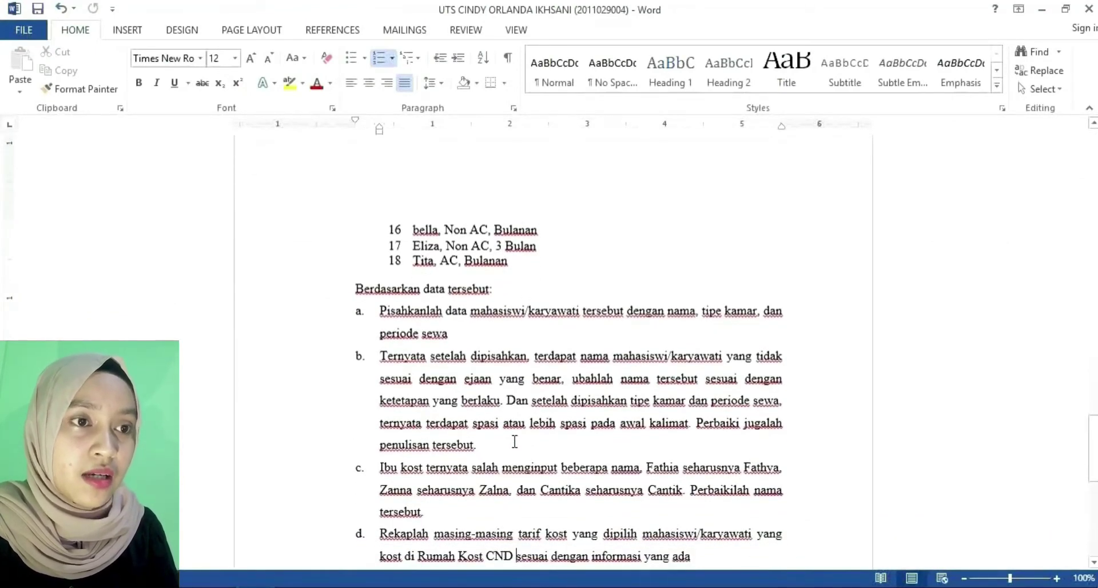
# Step: Finish reading tasks b and c, switch to the Excel workbook and go to table B with the corrected data columns
pyautogui.scroll(-1, 514, 442)
pyautogui.scroll(-1, 515, 441)
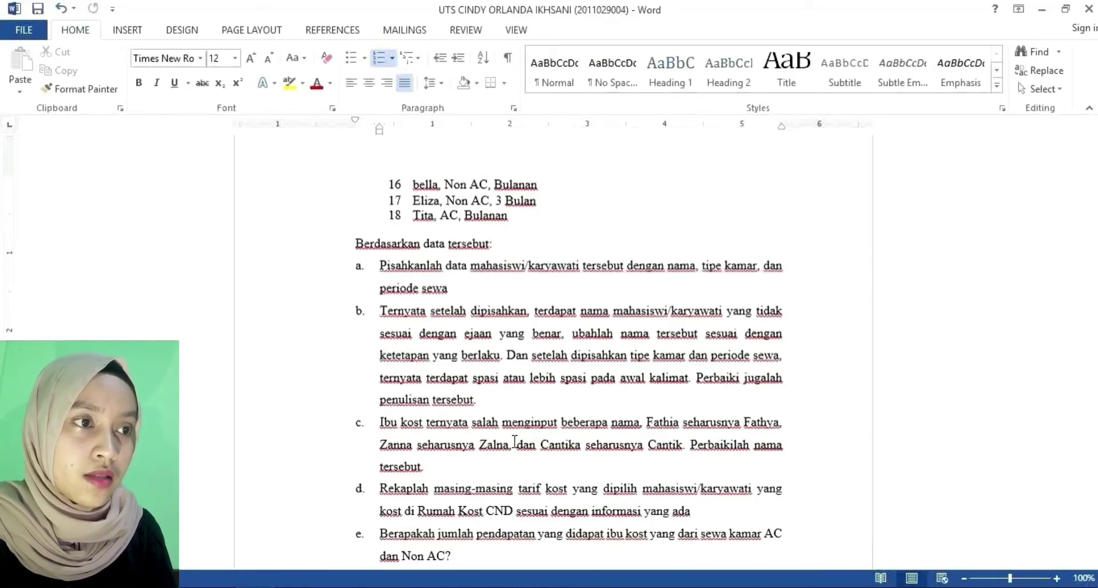
pyautogui.hotkey('alt', 'Tab')
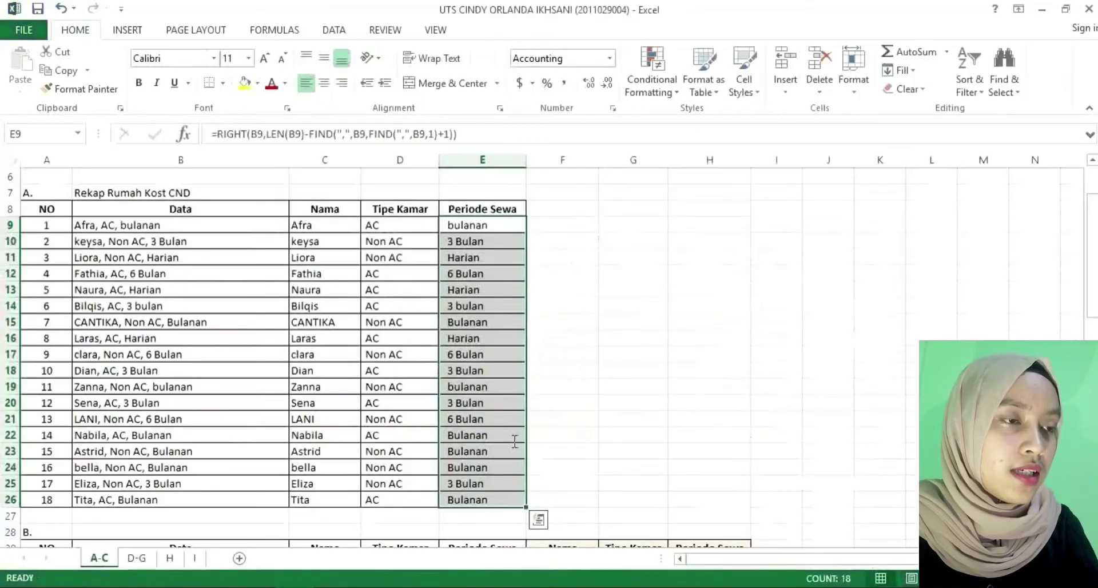
pyautogui.press('Down')
pyautogui.press('Down')
pyautogui.press('Down')
pyautogui.press('Down')
pyautogui.press('Down')
pyautogui.press('Down')
pyautogui.press('Down')
pyautogui.press('Down')
pyautogui.press('Down')
pyautogui.press('Down')
pyautogui.press('Down')
pyautogui.press('Down')
pyautogui.press('Down')
pyautogui.press('Down')
pyautogui.press('Down')
pyautogui.press('Down')
pyautogui.press('Down')
pyautogui.press('Down')
pyautogui.press('Down')
pyautogui.press('Down')
pyautogui.press('Down')
pyautogui.press('Down')
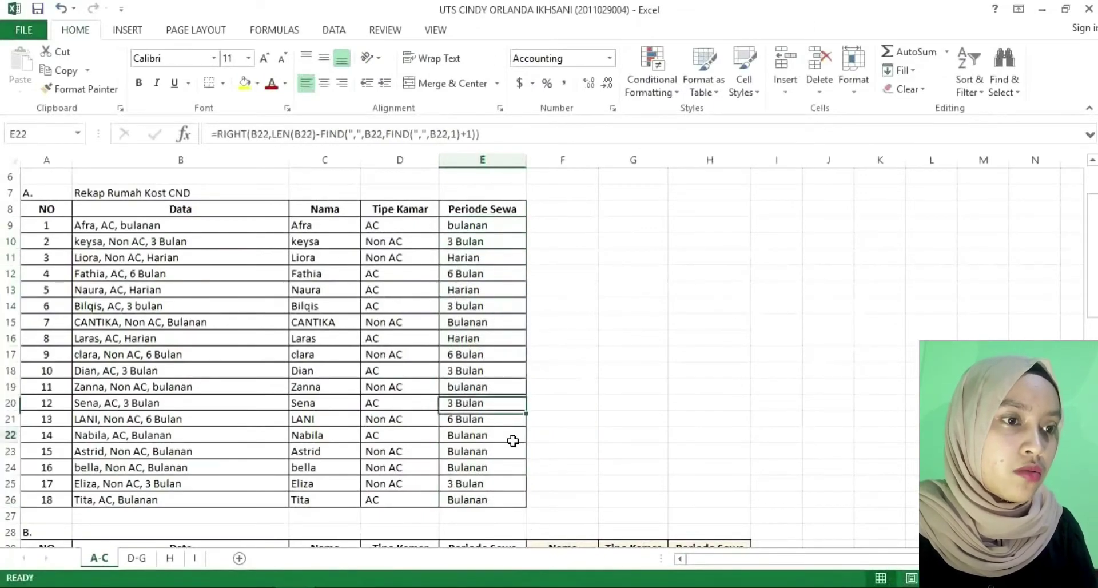
pyautogui.press('Down')
pyautogui.press('Down')
pyautogui.press('Down')
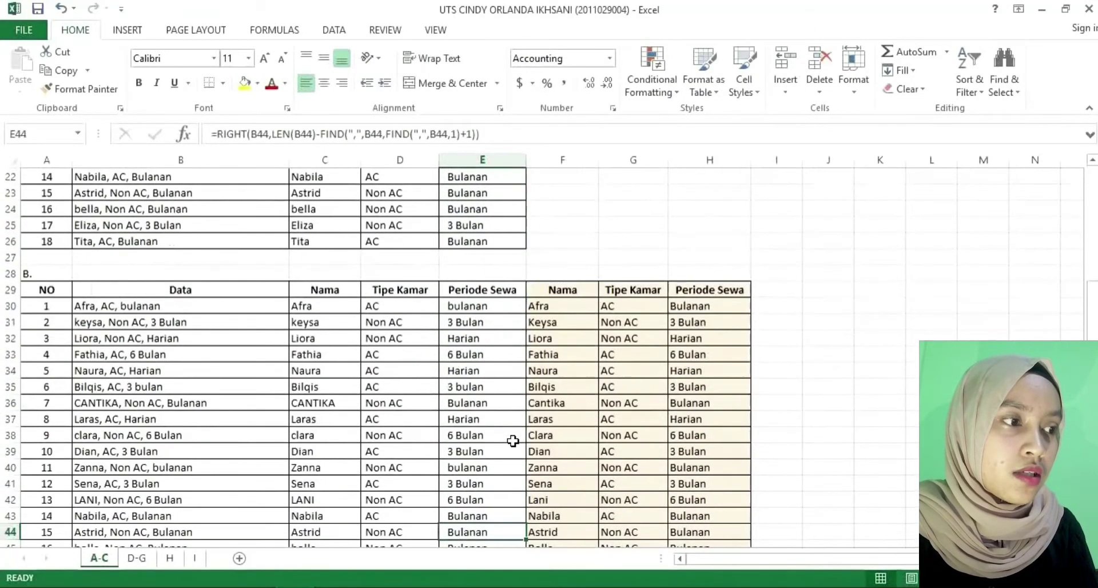
pyautogui.press('Down')
pyautogui.press('Down')
pyautogui.press('Down')
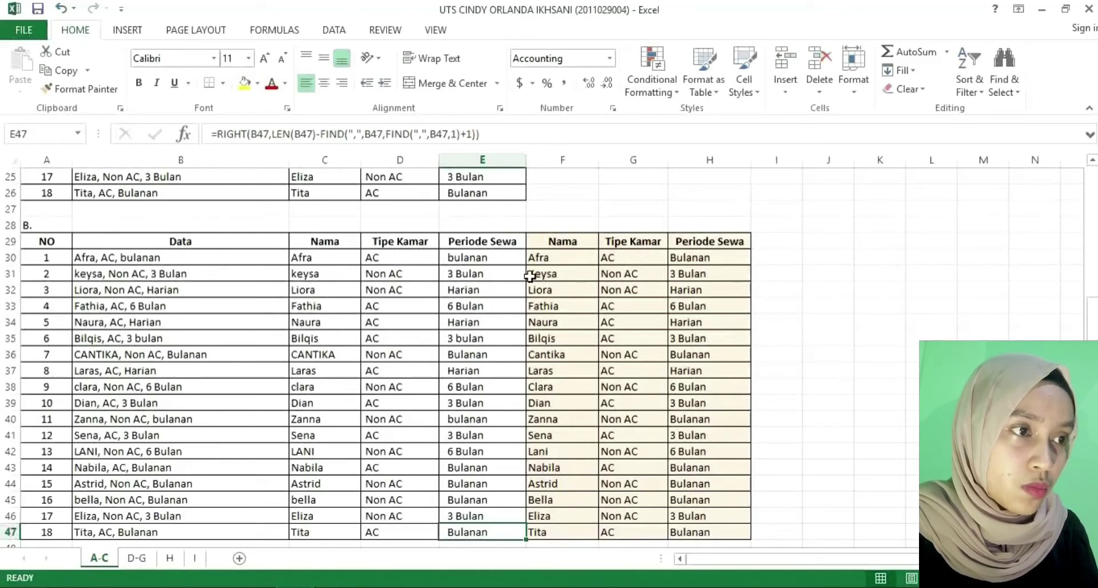
# Step: Examine the PROPER formula in F30 and TRIM in G30, and compare E30 with the combined PROPER and TRIM formula in H30
pyautogui.click(543, 257)
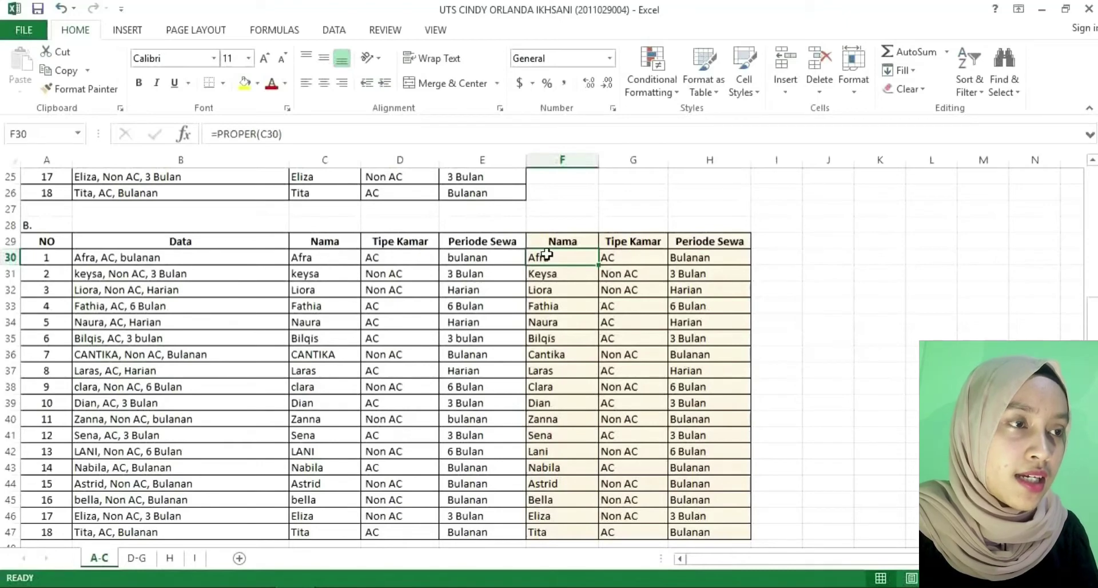
pyautogui.click(616, 259)
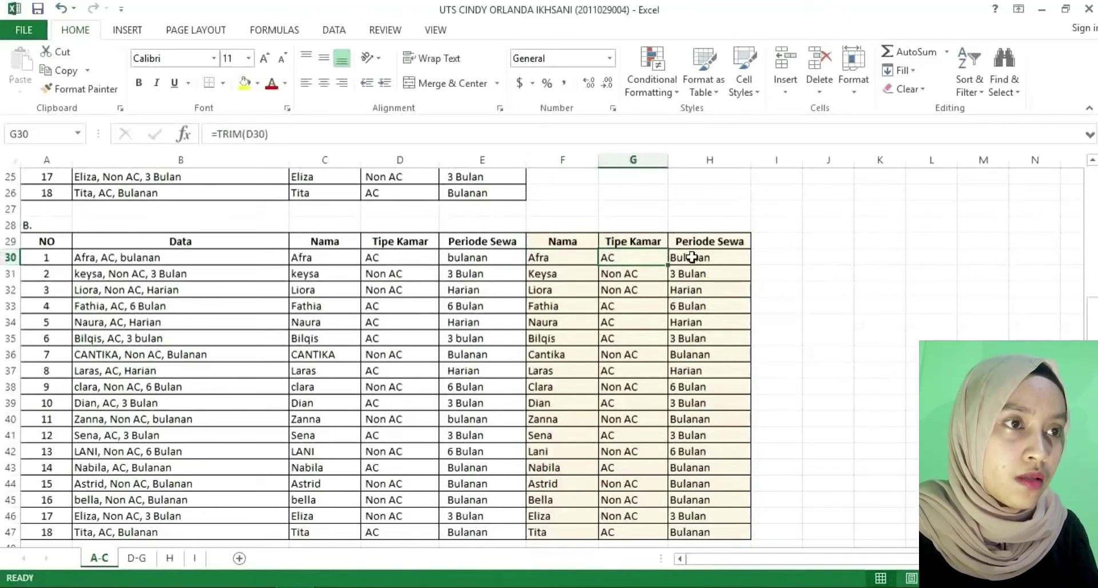
pyautogui.click(477, 258)
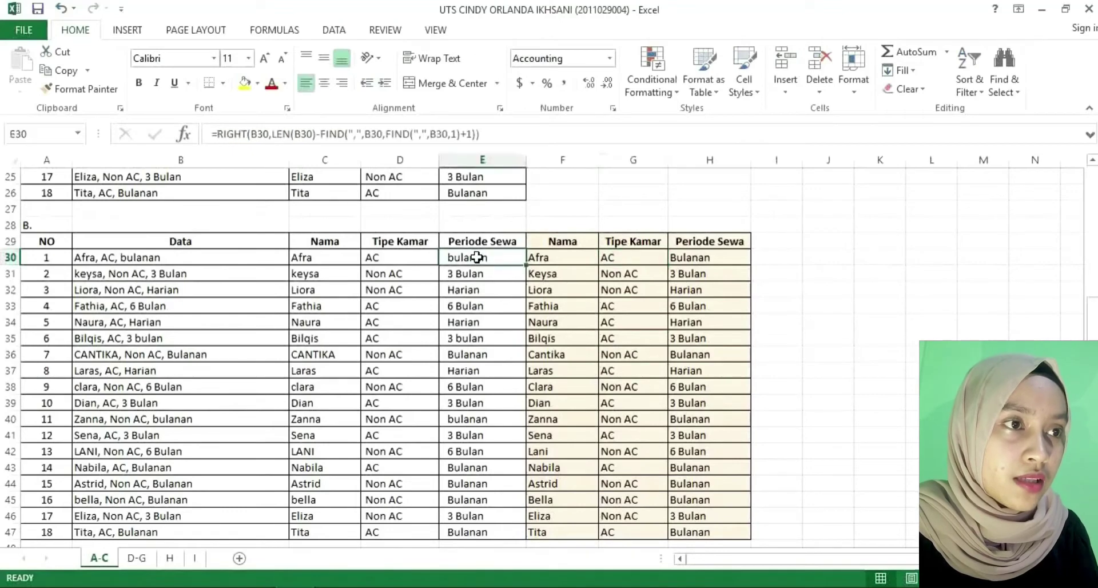
pyautogui.click(687, 258)
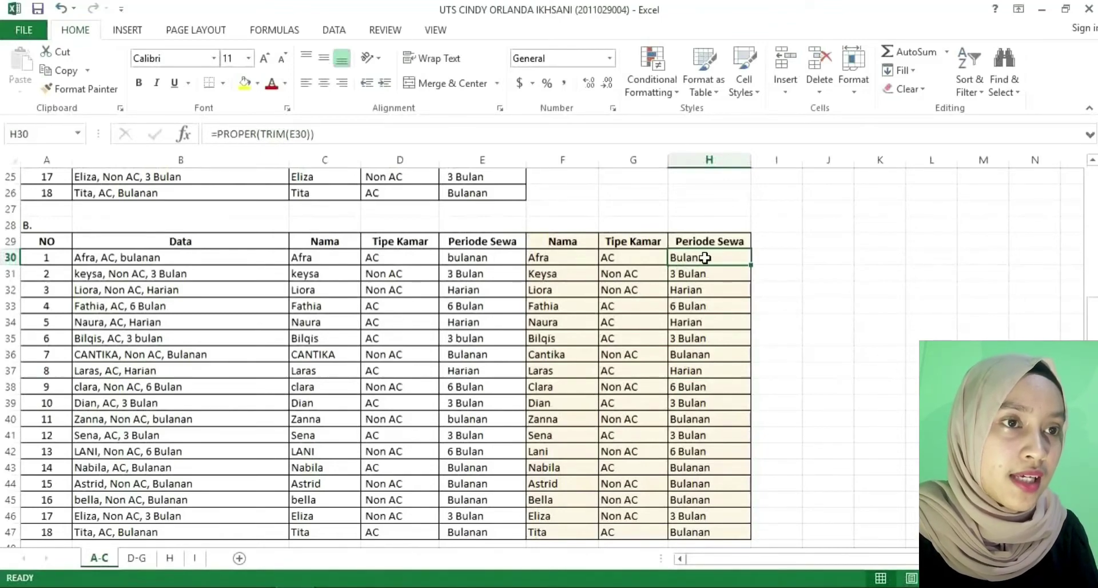
# Step: Review the PROPER and TRIM formulas down the corrected Periode Sewa column of table B through H47
pyautogui.press('Down')
pyautogui.press('Down')
pyautogui.press('Down')
pyautogui.press('Down')
pyautogui.press('Down')
pyautogui.press('Down')
pyautogui.press('Down')
pyautogui.press('Down')
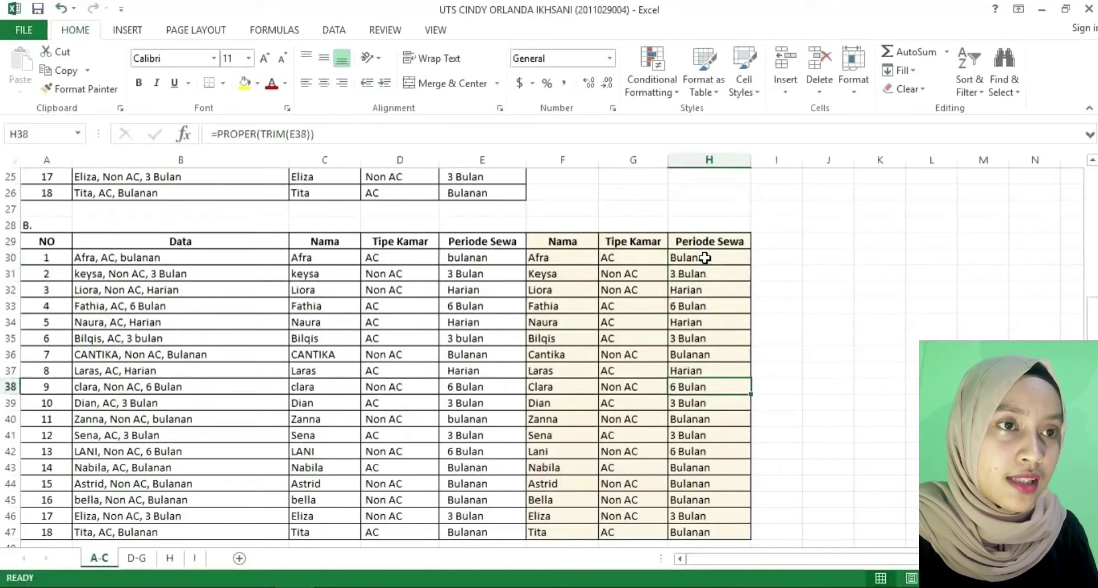
pyautogui.press('Down')
pyautogui.press('Down')
pyautogui.press('Down')
pyautogui.press('Up')
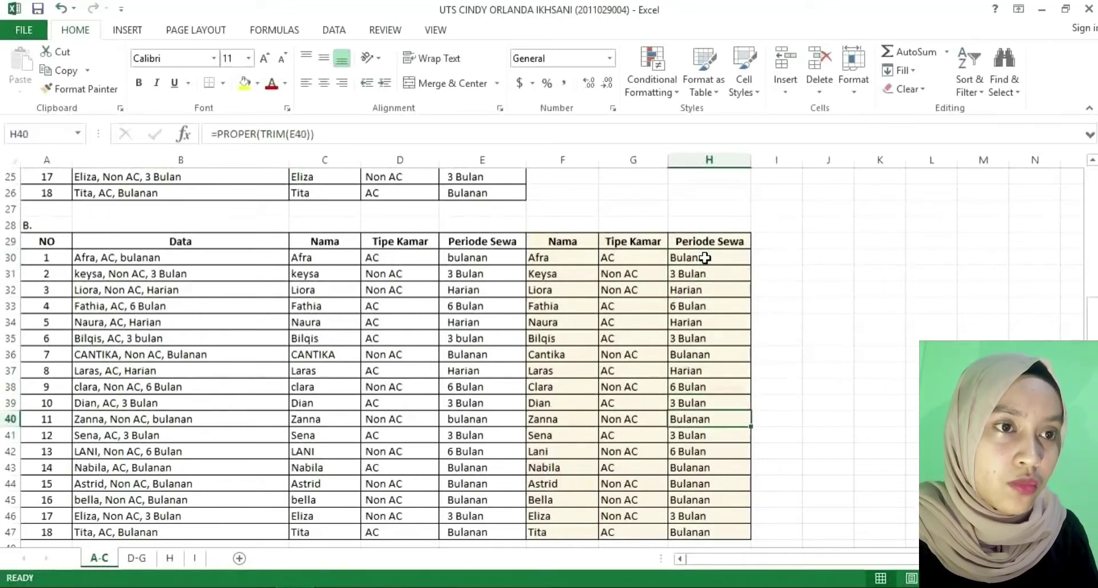
pyautogui.press('Down')
pyautogui.press('Down')
pyautogui.press('Down')
pyautogui.press('Down')
pyautogui.press('Down')
pyautogui.press('Down')
pyautogui.press('Down')
pyautogui.press('Down')
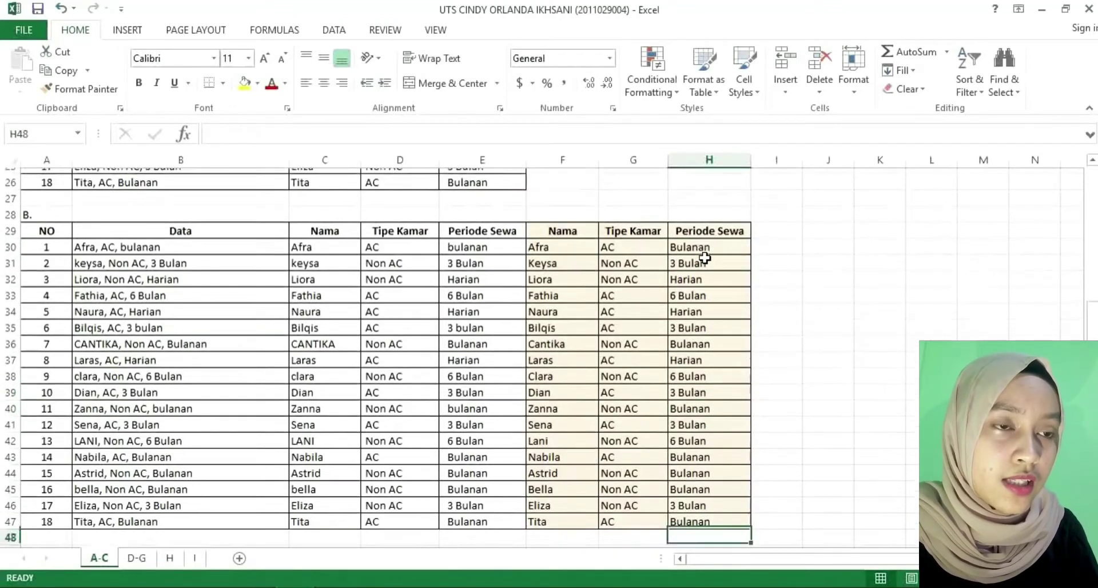
pyautogui.press('Up')
pyautogui.press('Up')
pyautogui.press('Up')
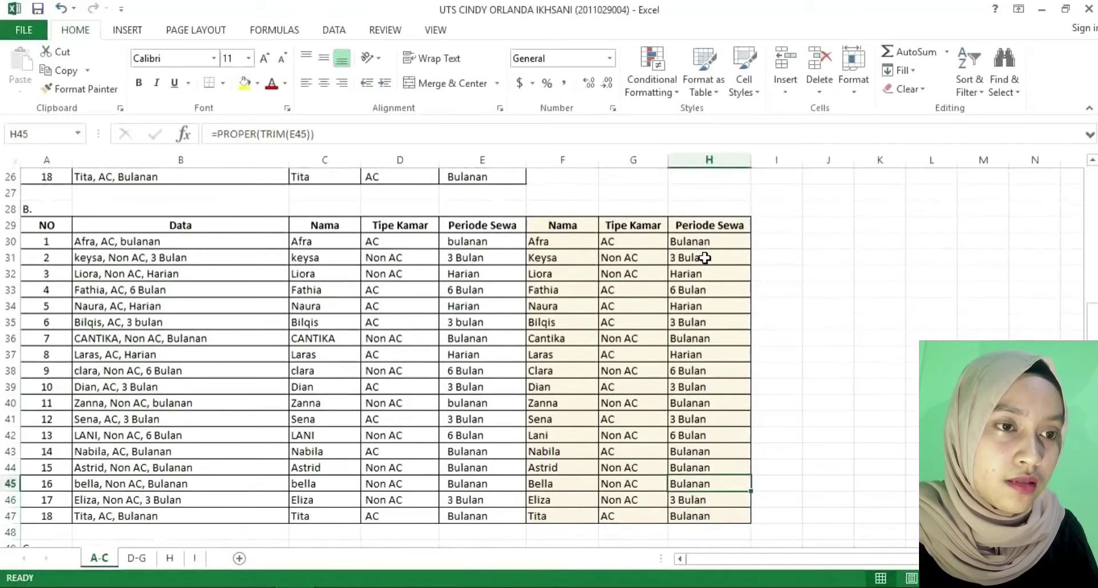
pyautogui.press('Up')
pyautogui.press('Up')
pyautogui.press('Up')
pyautogui.press('Up')
pyautogui.press('Up')
pyautogui.press('Up')
pyautogui.press('Up')
pyautogui.press('Up')
pyautogui.press('Up')
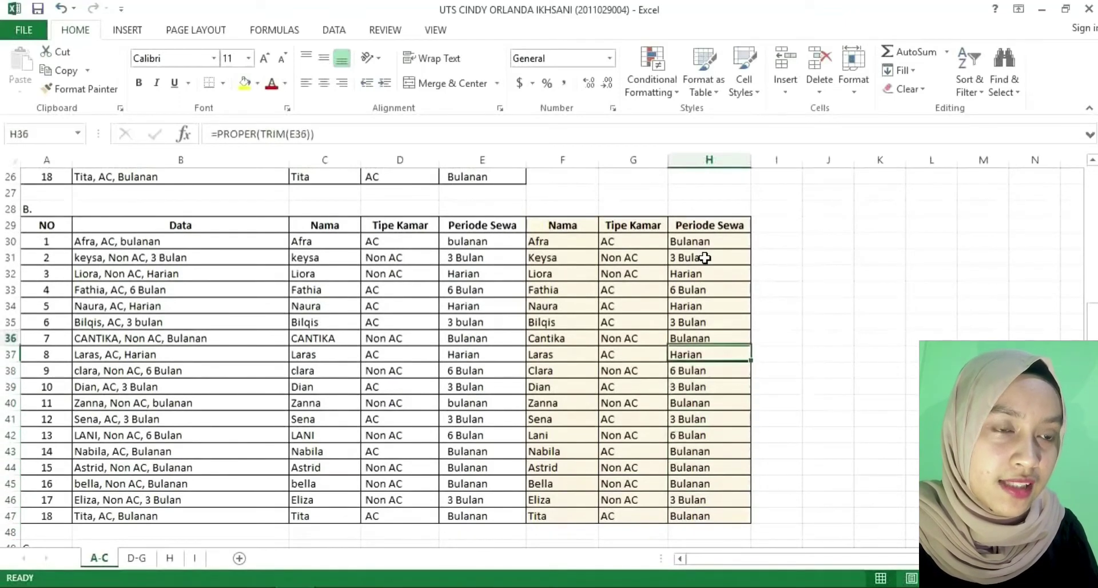
pyautogui.press('Down')
pyautogui.press('Down')
pyautogui.press('Down')
pyautogui.press('Down')
pyautogui.press('Down')
pyautogui.press('Down')
pyautogui.press('Down')
pyautogui.press('Down')
pyautogui.press('Down')
pyautogui.press('Down')
pyautogui.press('Down')
pyautogui.press('Down')
pyautogui.press('Down')
pyautogui.press('Down')
pyautogui.press('Down')
pyautogui.press('Down')
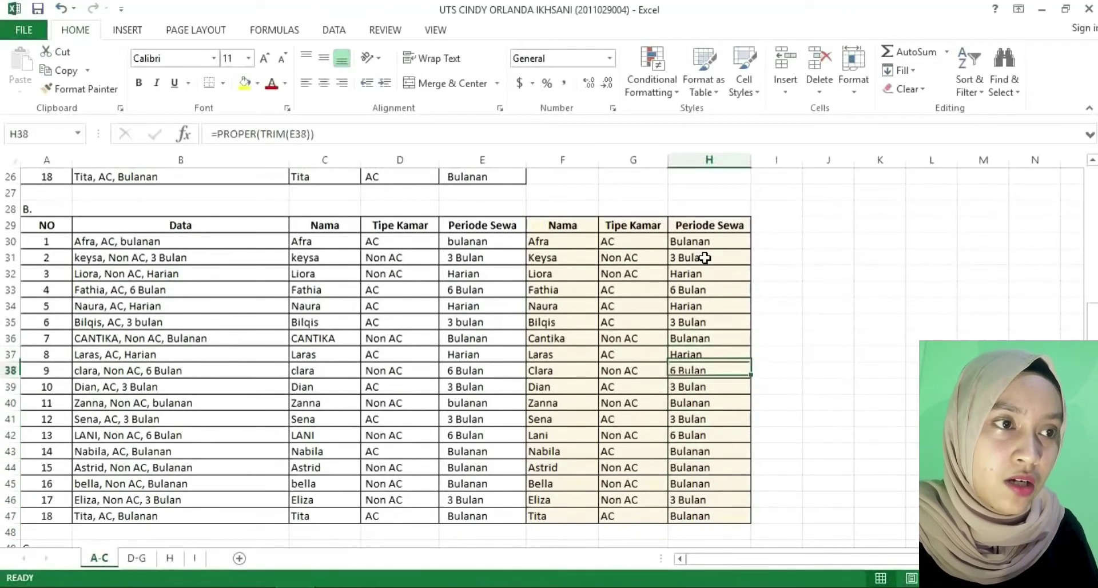
# Step: Return to the TRIM formula in G30 and compare it with the MID formula in its source cell D30
pyautogui.press('Left')
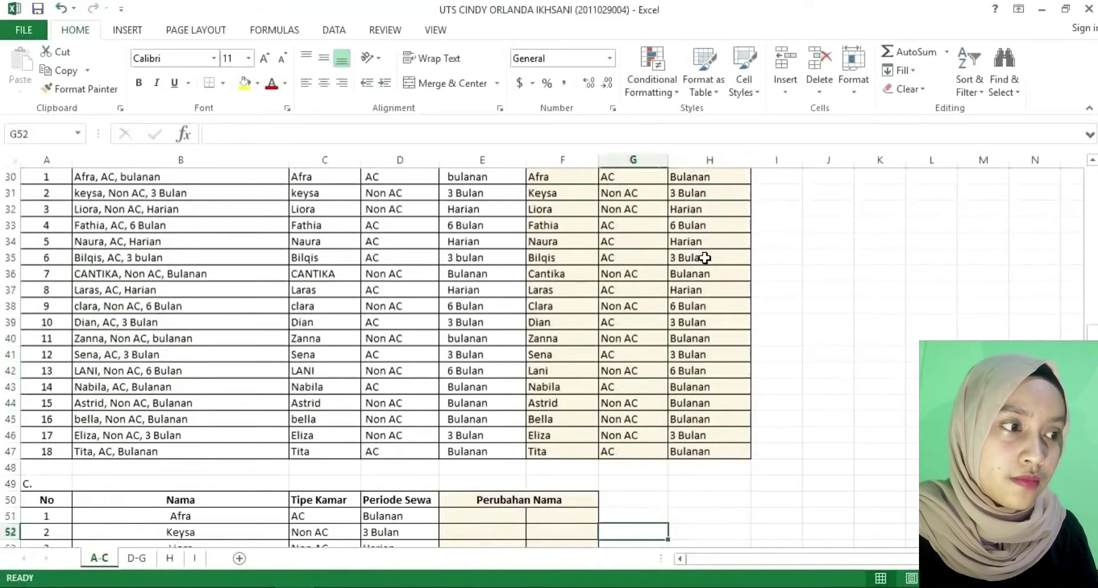
pyautogui.press('Up')
pyautogui.press('Up')
pyautogui.press('Up')
pyautogui.press('Up')
pyautogui.press('Up')
pyautogui.press('Up')
pyautogui.press('Up')
pyautogui.press('Up')
pyautogui.press('Up')
pyautogui.press('Up')
pyautogui.press('Up')
pyautogui.press('Up')
pyautogui.press('Up')
pyautogui.press('Up')
pyautogui.press('Up')
pyautogui.press('Up')
pyautogui.press('Up')
pyautogui.press('Up')
pyautogui.press('Up')
pyautogui.press('Up')
pyautogui.press('Up')
pyautogui.press('Up')
pyautogui.press('Up')
pyautogui.press('Up')
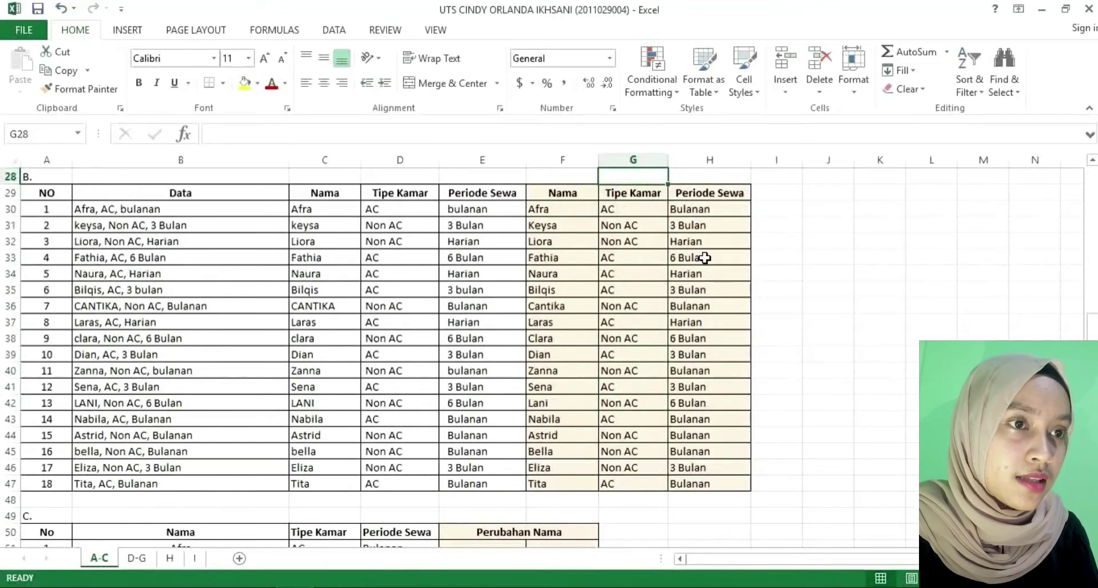
pyautogui.press('Down')
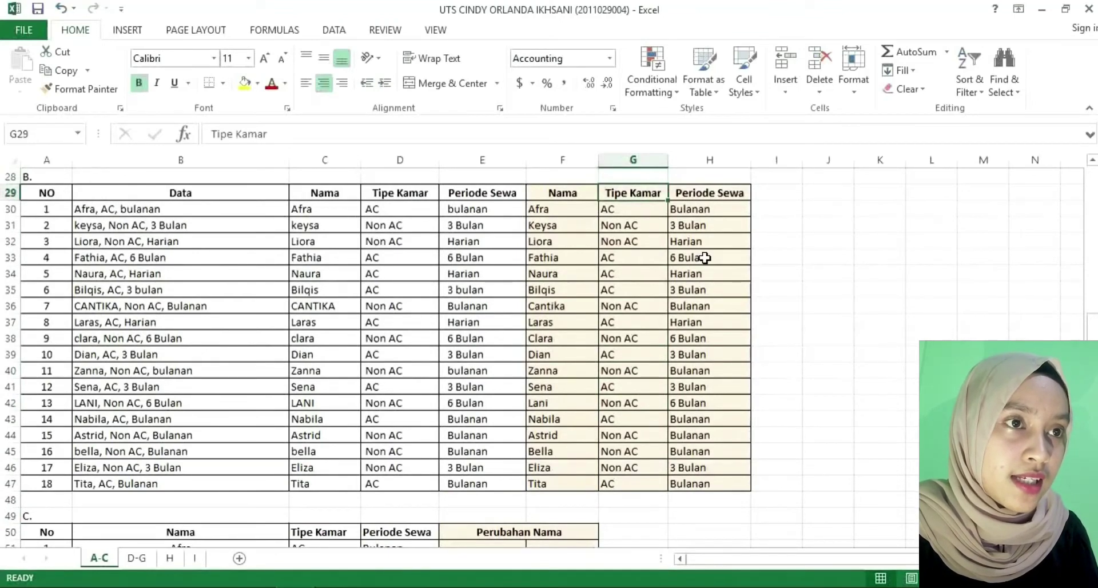
pyautogui.press('Down')
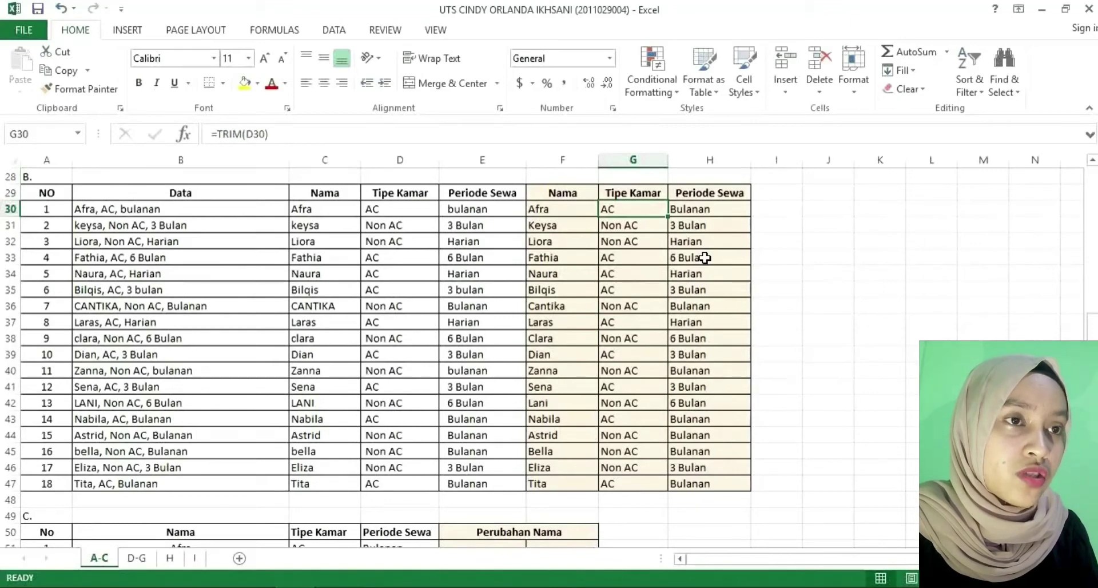
pyautogui.click(387, 210)
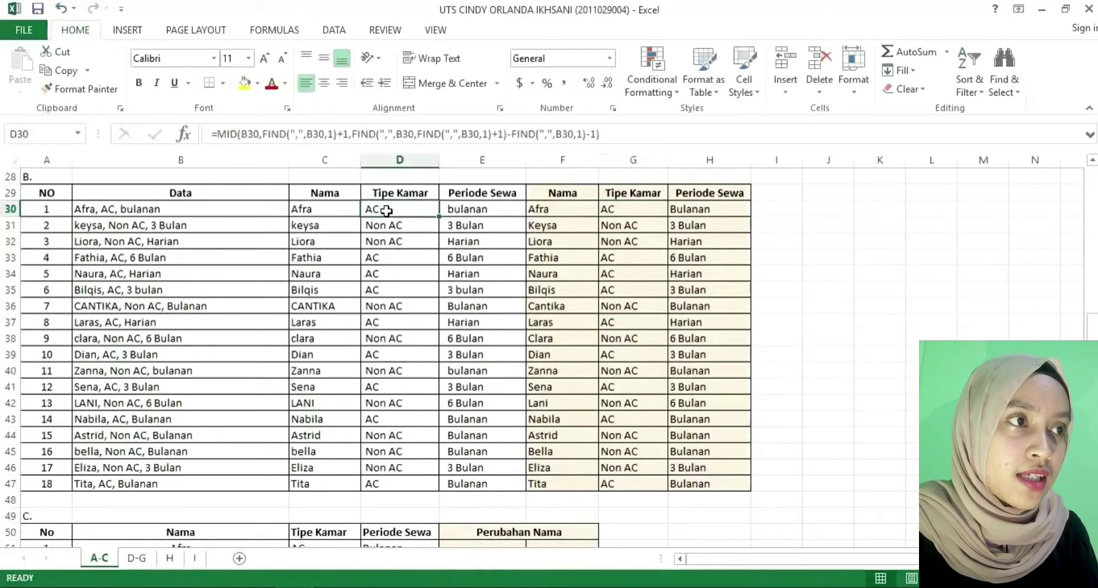
# Step: Review the TRIM formulas down the corrected Tipe Kamar column through G47 and continue to table C
pyautogui.press('Right')
pyautogui.press('Right')
pyautogui.press('Right')
pyautogui.press('Down')
pyautogui.press('Down')
pyautogui.press('Down')
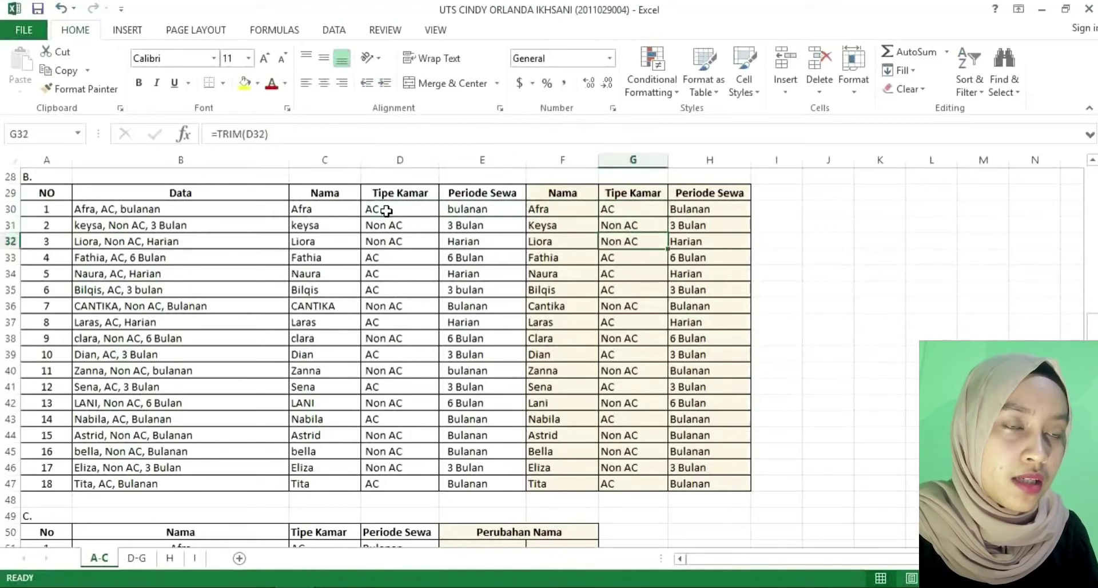
pyautogui.press('Down')
pyautogui.press('Down')
pyautogui.press('Down')
pyautogui.press('Down')
pyautogui.press('Down')
pyautogui.press('Down')
pyautogui.press('Down')
pyautogui.press('Down')
pyautogui.press('Down')
pyautogui.press('Down')
pyautogui.press('Down')
pyautogui.press('Down')
pyautogui.press('Down')
pyautogui.press('Down')
pyautogui.press('Down')
pyautogui.press('Down')
pyautogui.press('Down')
pyautogui.press('Down')
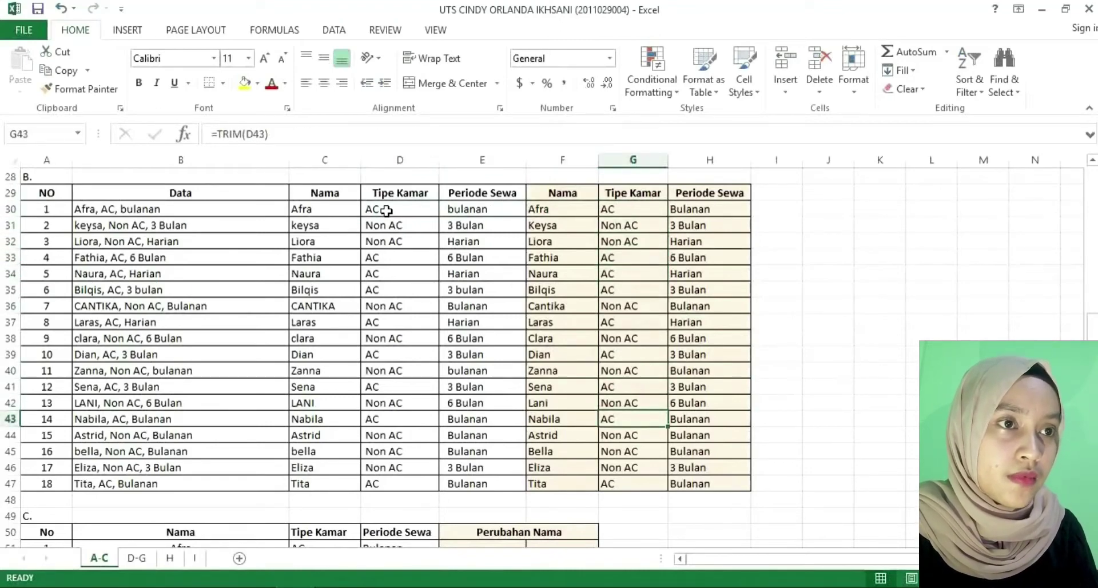
pyautogui.press('Down')
pyautogui.press('Down')
pyautogui.press('Down')
pyautogui.press('Down')
pyautogui.press('Down')
pyautogui.press('Down')
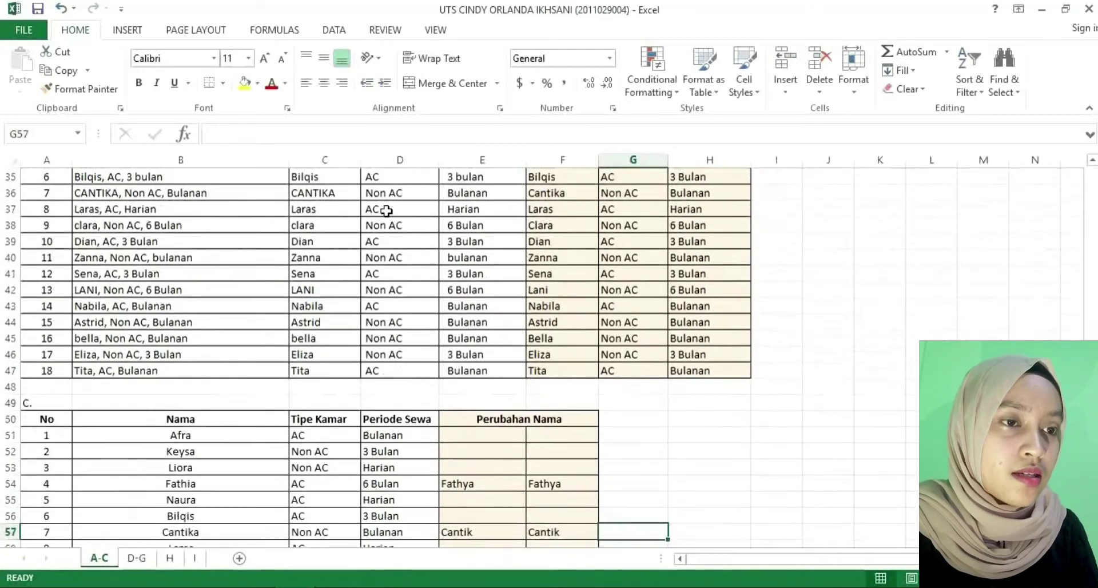
# Step: Switch to the Word document and read task c on the misspelled names and the tasks following it through g
pyautogui.hotkey('alt', 'Tab')
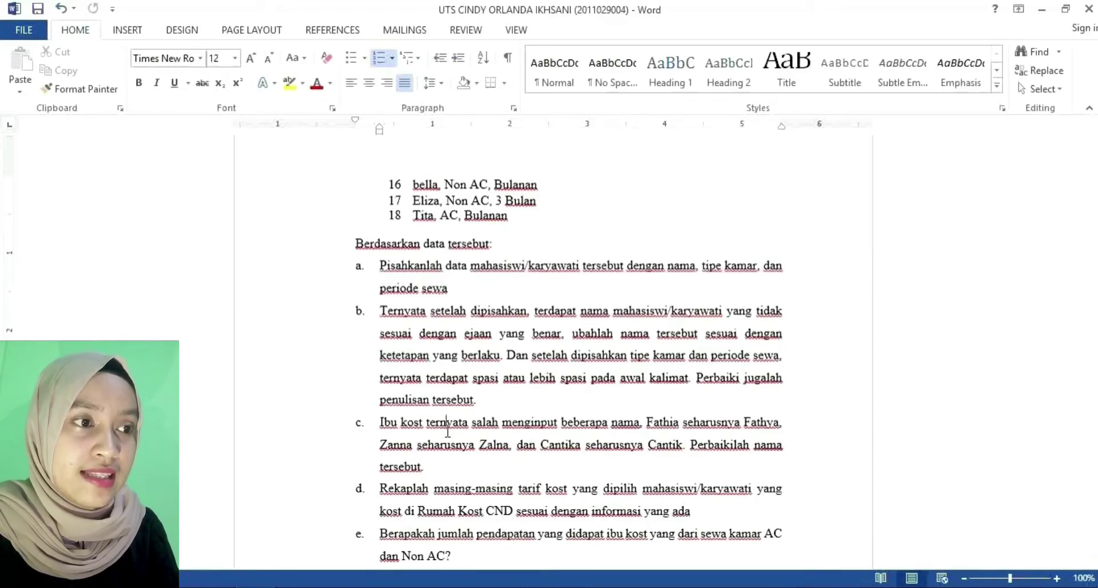
pyautogui.press('Down')
pyautogui.press('Down')
pyautogui.press('Down')
pyautogui.press('Down')
pyautogui.press('Down')
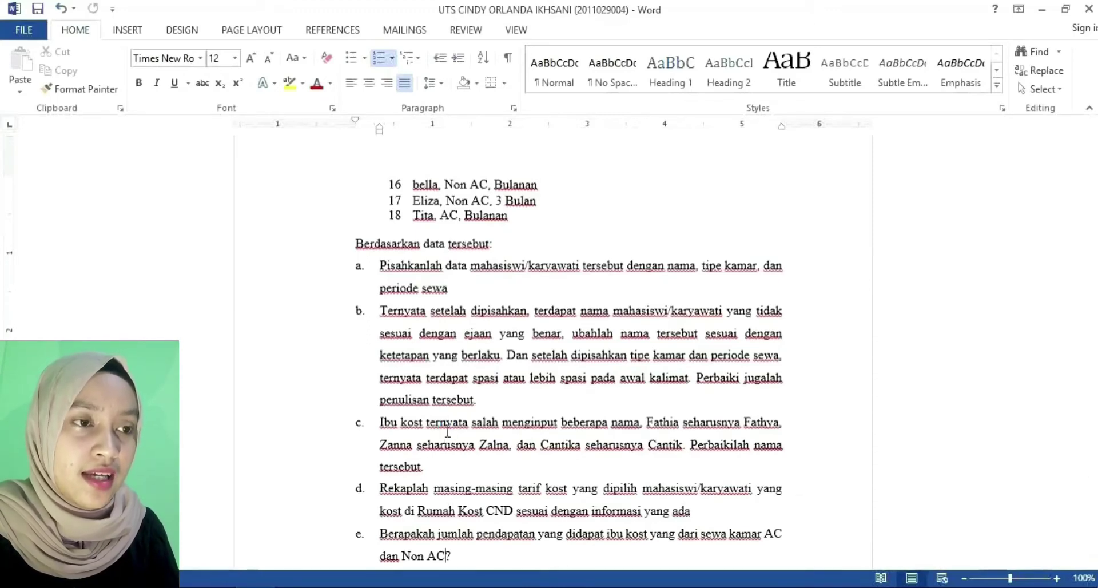
pyautogui.press('Down')
pyautogui.press('Down')
pyautogui.press('Down')
pyautogui.press('Down')
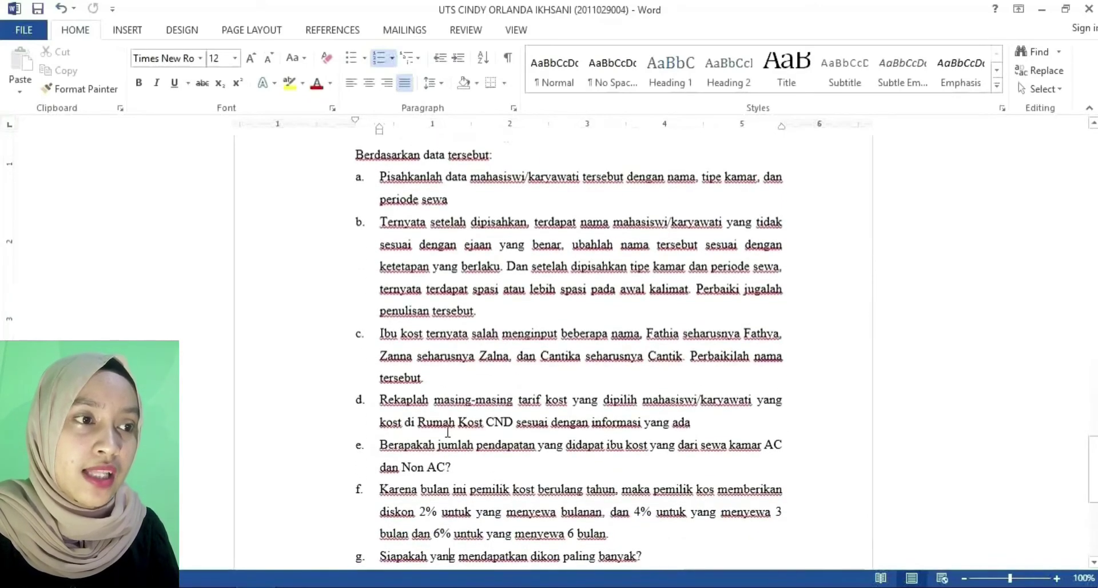
# Step: Switch back to the Excel workbook and look over table C with its Perubahan Nama columns
pyautogui.hotkey('alt', 'Tab')
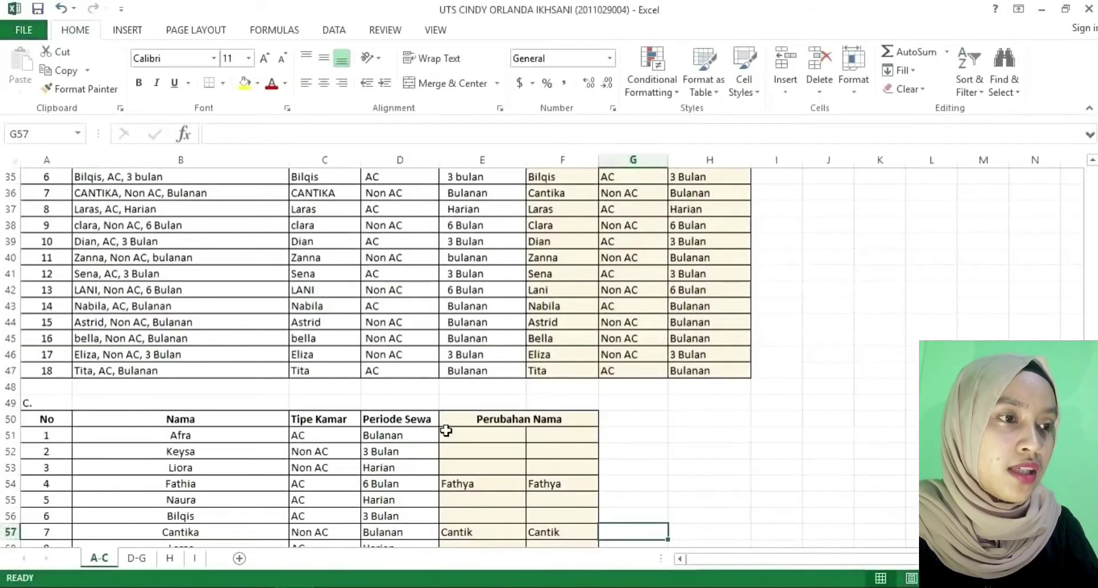
pyautogui.press('Down')
pyautogui.press('Down')
pyautogui.press('Down')
pyautogui.press('Down')
pyautogui.press('Down')
pyautogui.press('Down')
pyautogui.press('Down')
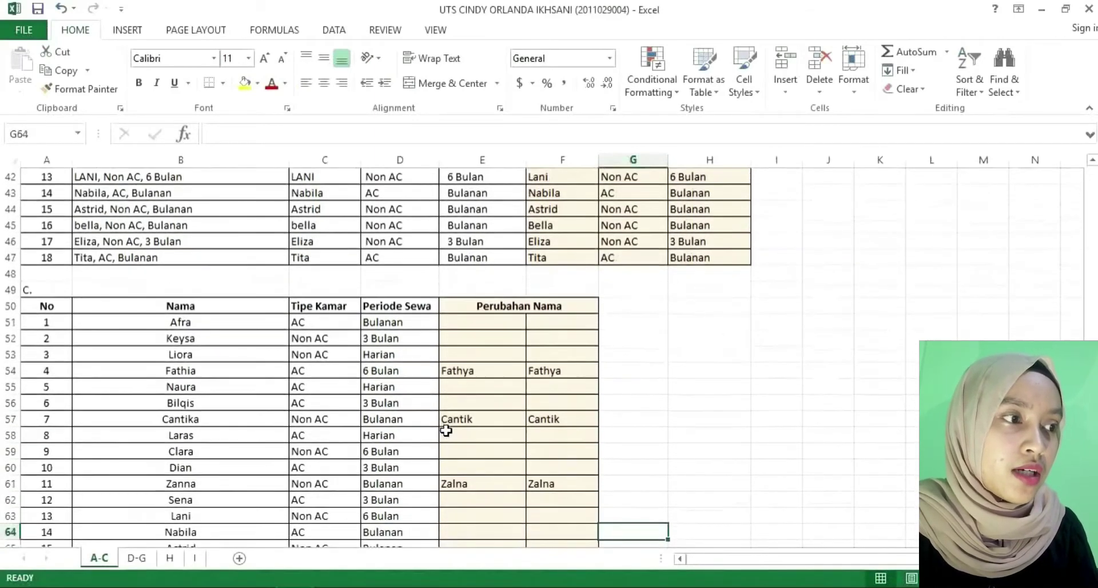
pyautogui.press('Down')
pyautogui.press('Down')
pyautogui.press('Down')
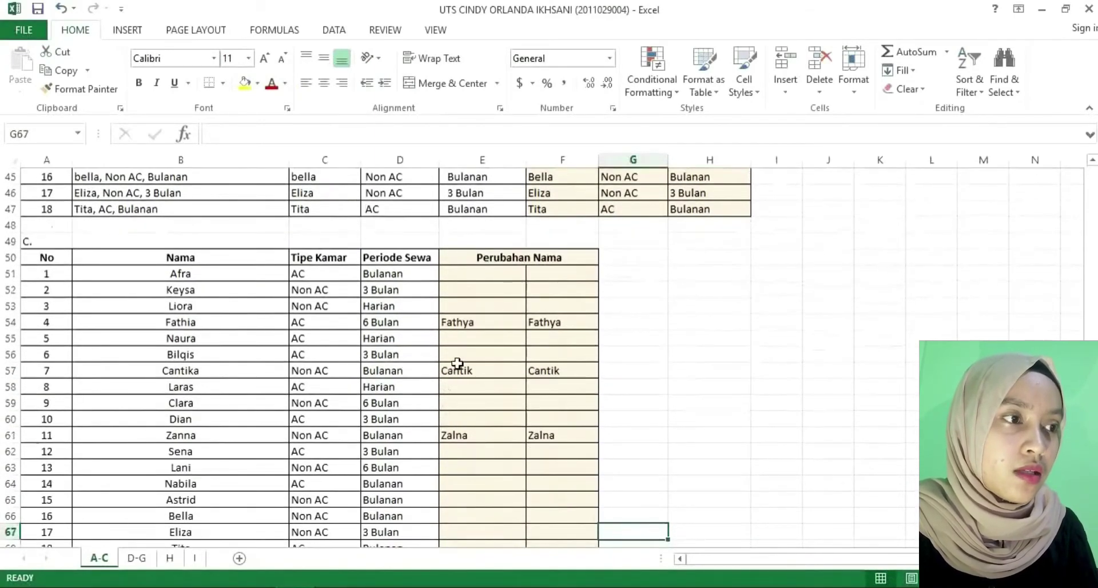
# Step: Examine the arguments of the SUBSTITUTE formula in E54 that corrects the misspelled name from B54
pyautogui.click(463, 319)
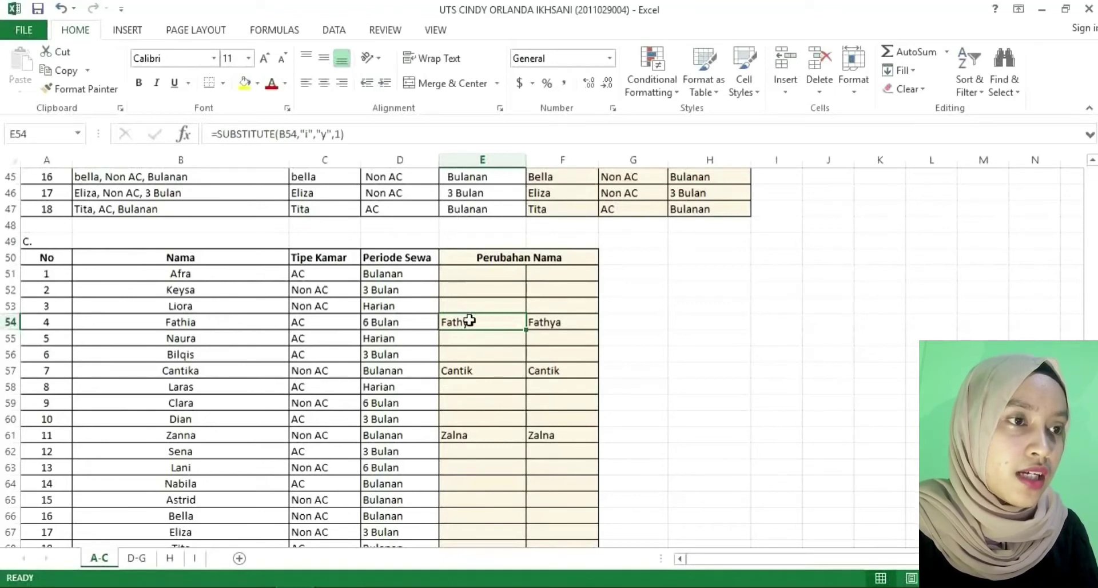
pyautogui.click(338, 133)
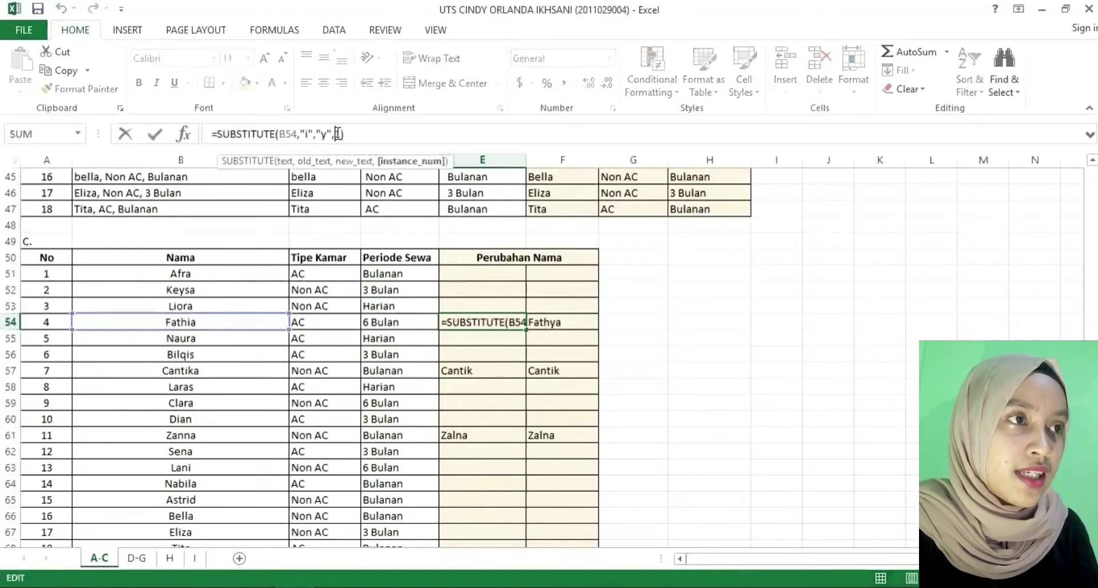
pyautogui.click(368, 131)
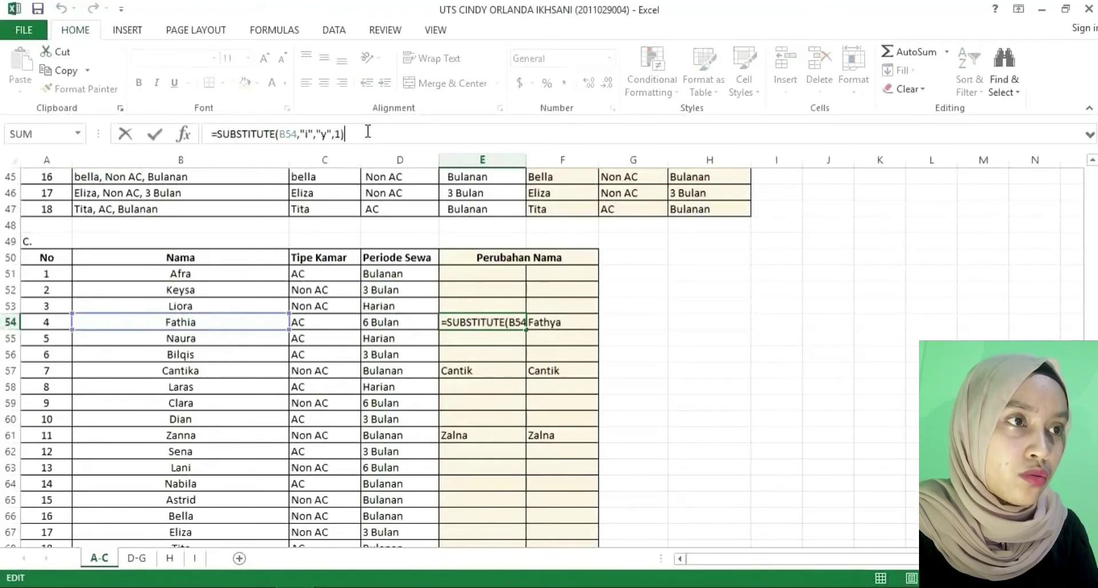
pyautogui.press('Return')
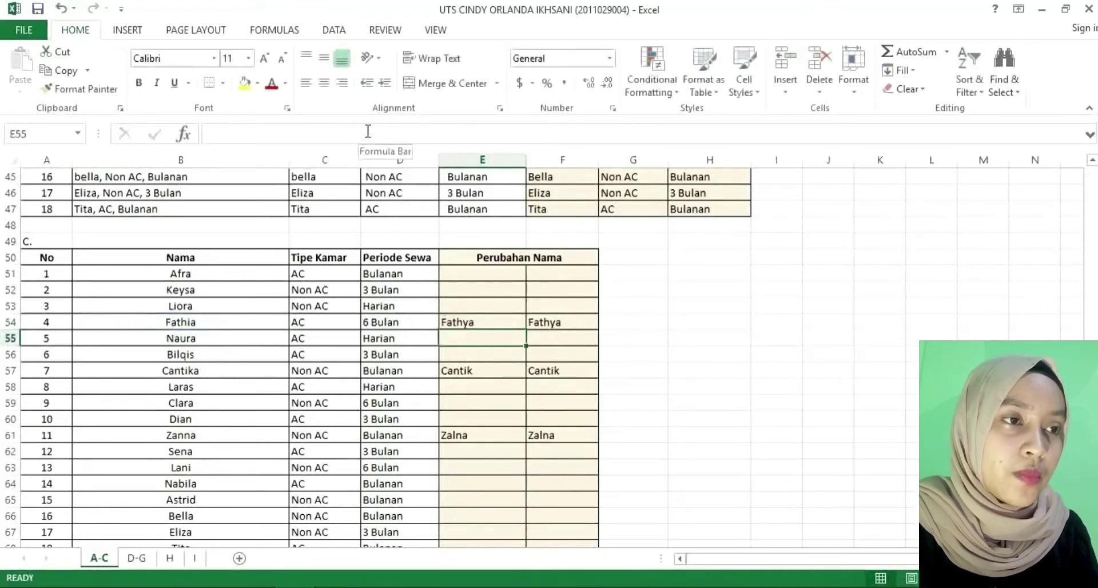
# Step: Examine the REPLACE formula in F54 argument by argument as the alternative correction of the name in B54
pyautogui.press('Up')
pyautogui.press('Right')
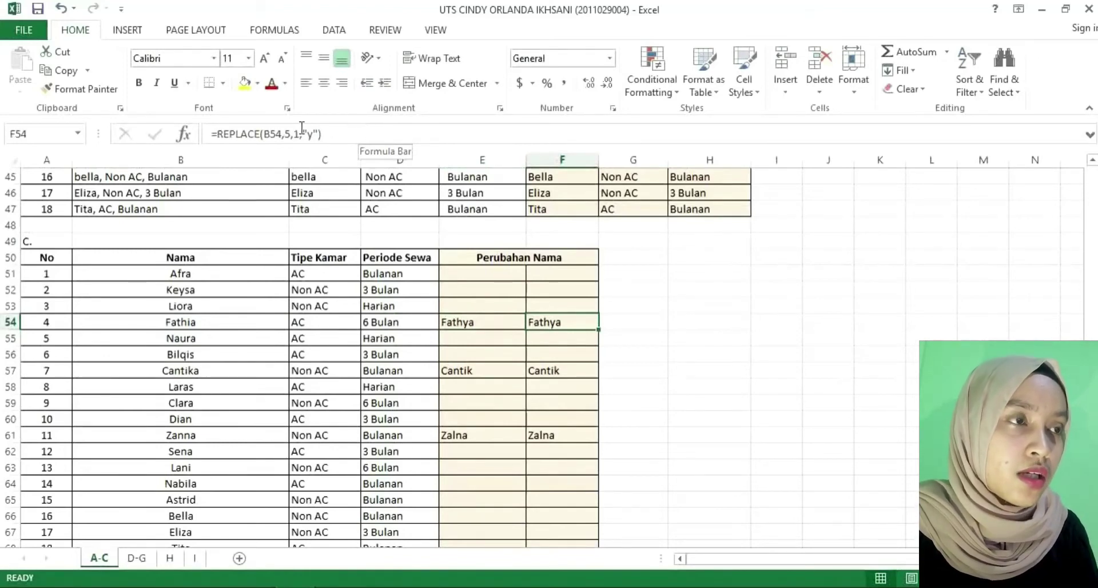
pyautogui.click(283, 133)
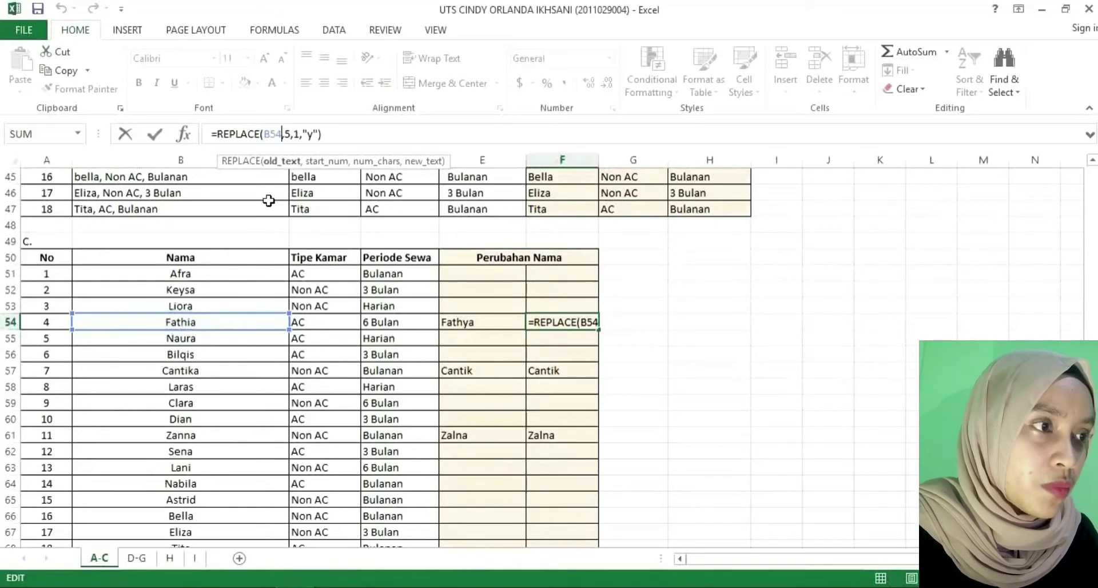
pyautogui.click(288, 133)
pyautogui.press('Right')
pyautogui.press('Right')
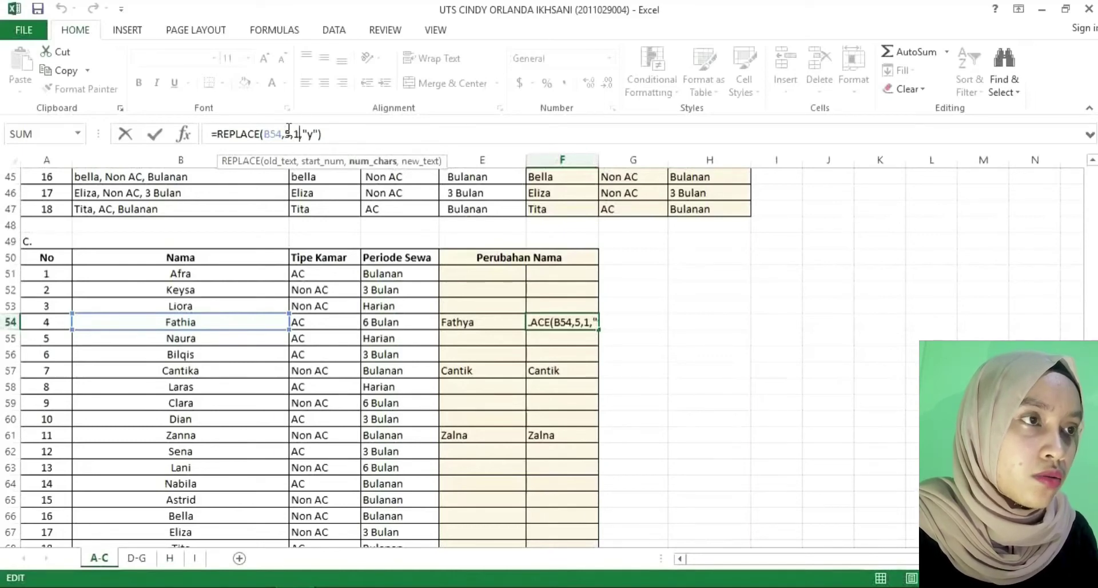
pyautogui.click(396, 131)
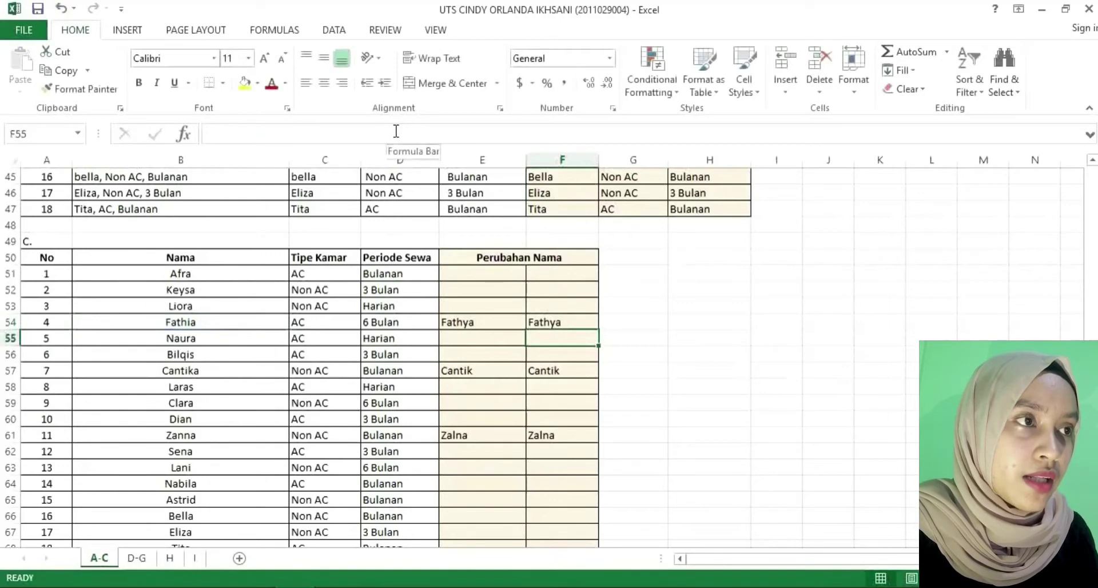
# Step: Check the REPLACE formula in F61 and look over the remaining rows of table C to its end
pyautogui.press('Down')
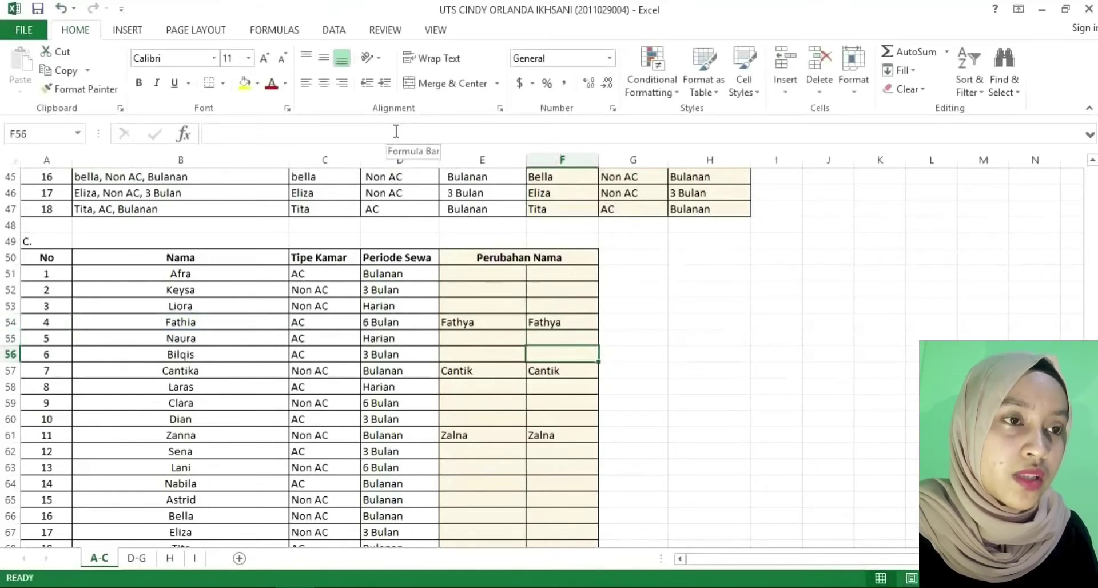
pyautogui.press('Down')
pyautogui.press('Down')
pyautogui.press('Down')
pyautogui.press('Down')
pyautogui.press('Down')
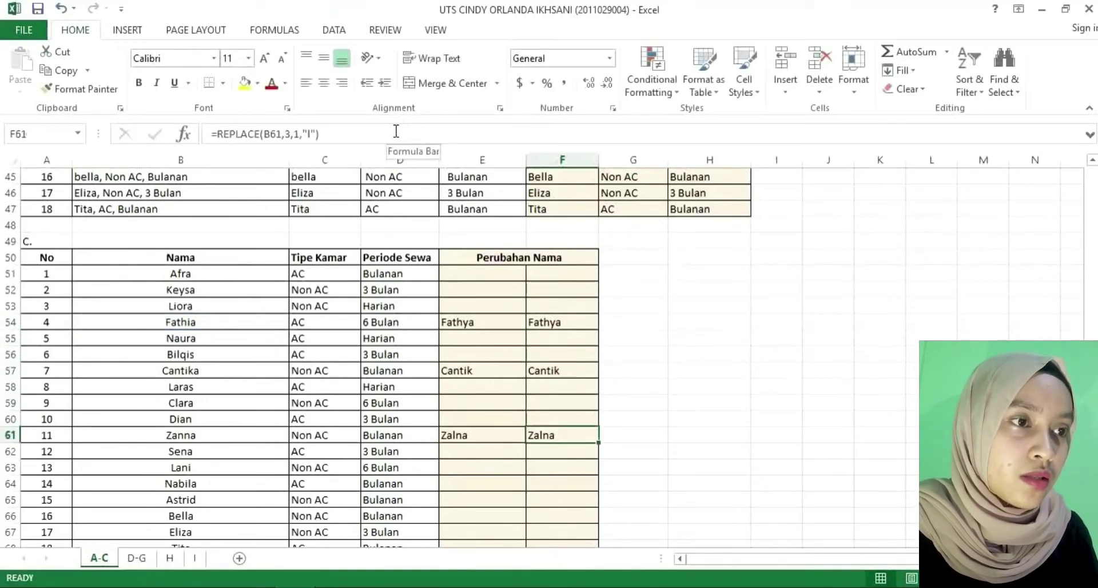
pyautogui.press('Left')
pyautogui.press('Left')
pyautogui.press('Down')
pyautogui.press('Down')
pyautogui.press('Down')
pyautogui.press('Down')
pyautogui.press('Down')
pyautogui.press('Down')
pyautogui.press('Down')
pyautogui.press('Down')
pyautogui.press('Down')
pyautogui.press('Down')
pyautogui.press('Down')
pyautogui.press('Down')
pyautogui.press('Down')
pyautogui.press('Down')
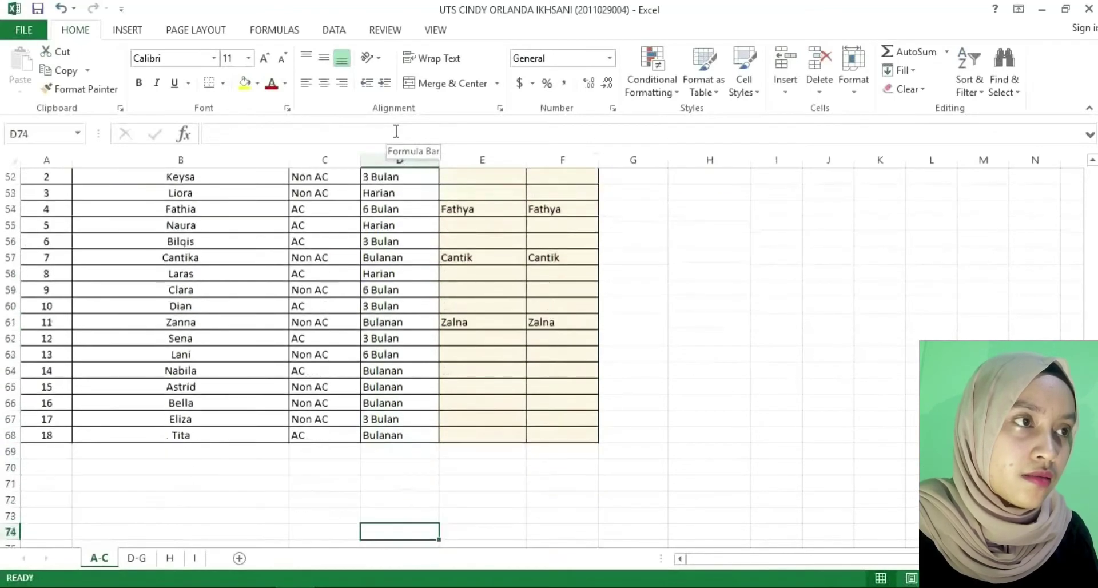
# Step: Switch to the Word document and read task d on recapping the boarding house rates
pyautogui.hotkey('alt', 'Tab')
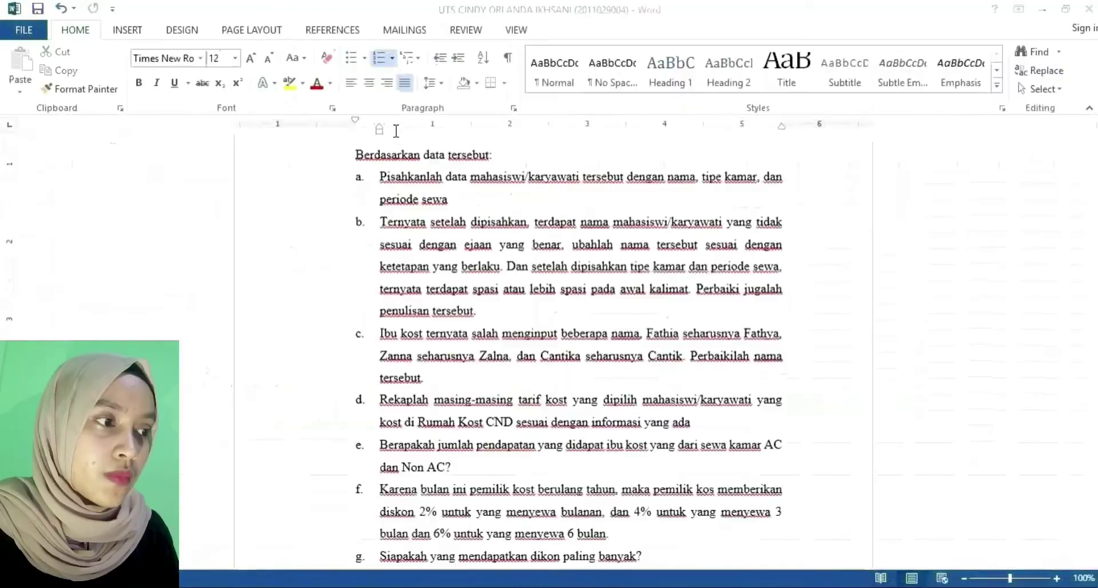
pyautogui.scroll(-3, 396, 135)
pyautogui.scroll(-2, 396, 136)
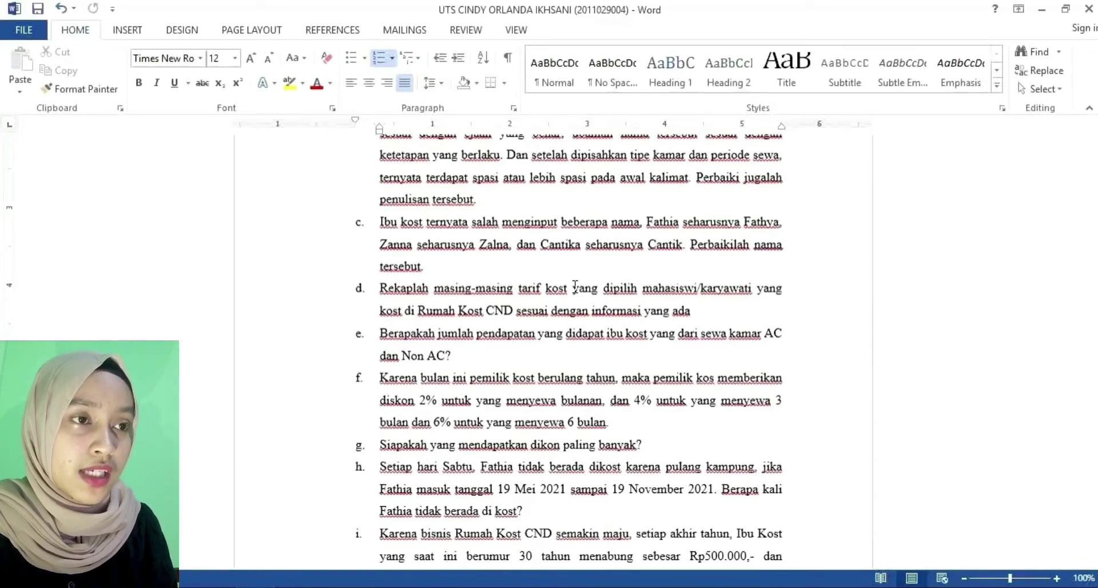
# Step: Return to Excel, show the D-G sheet and compare the HLOOKUP formula in E10 with the rate table it references
pyautogui.hotkey('alt', 'Tab')
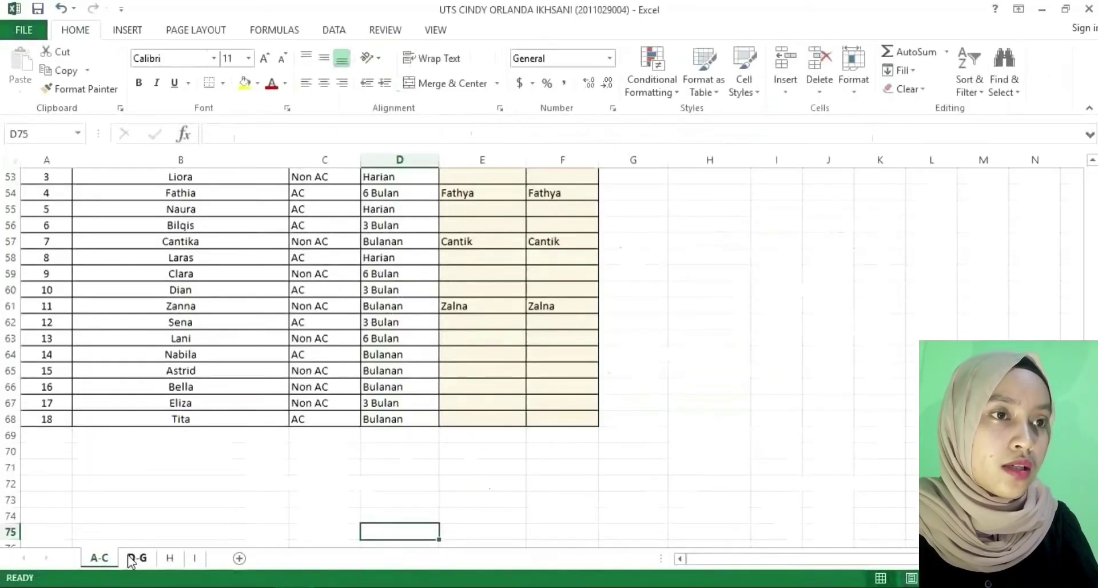
pyautogui.click(133, 558)
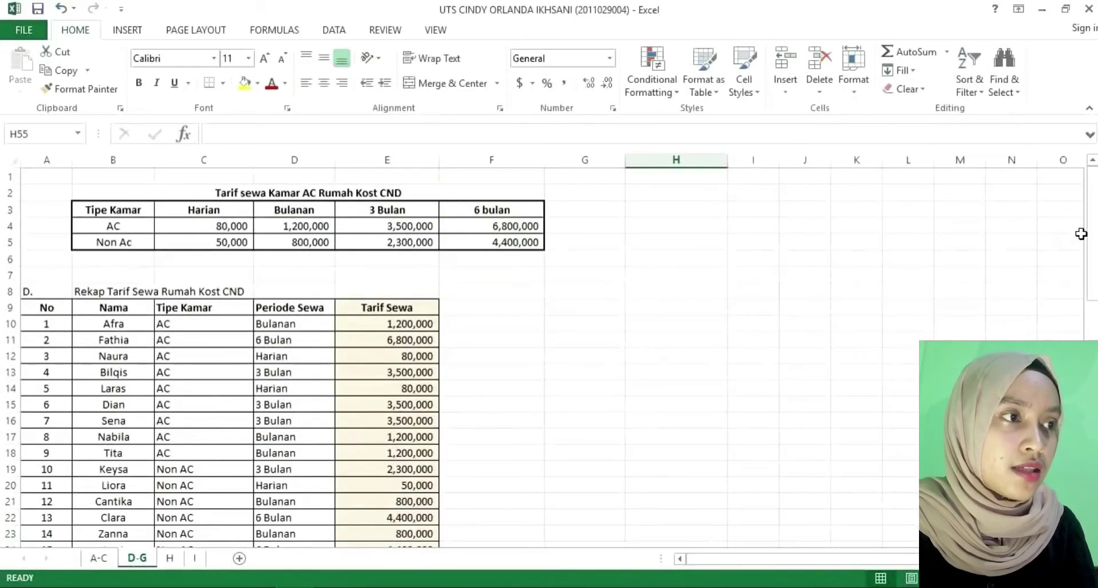
pyautogui.moveTo(1093, 197)
pyautogui.mouseDown()
pyautogui.moveTo(1092, 210)
pyautogui.moveTo(1093, 200)
pyautogui.mouseUp()
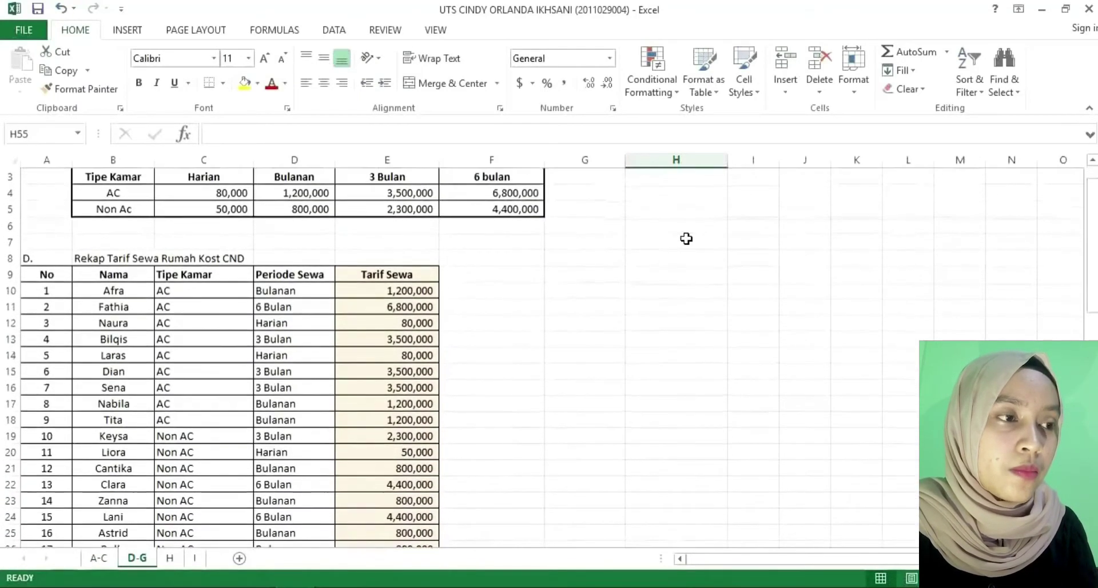
pyautogui.click(389, 285)
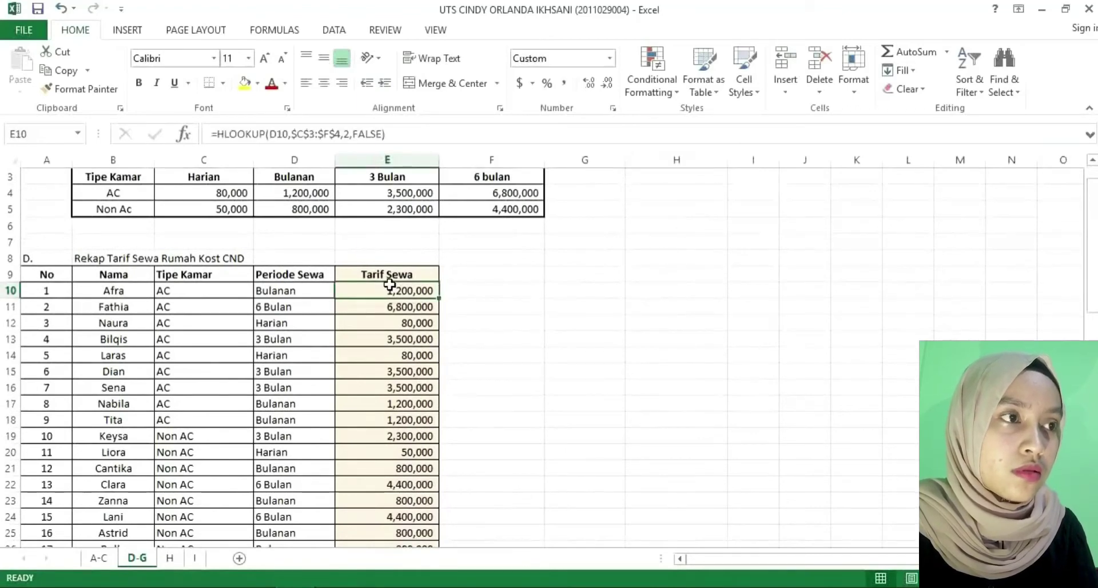
pyautogui.moveTo(1092, 253); pyautogui.dragTo(1095, 244)
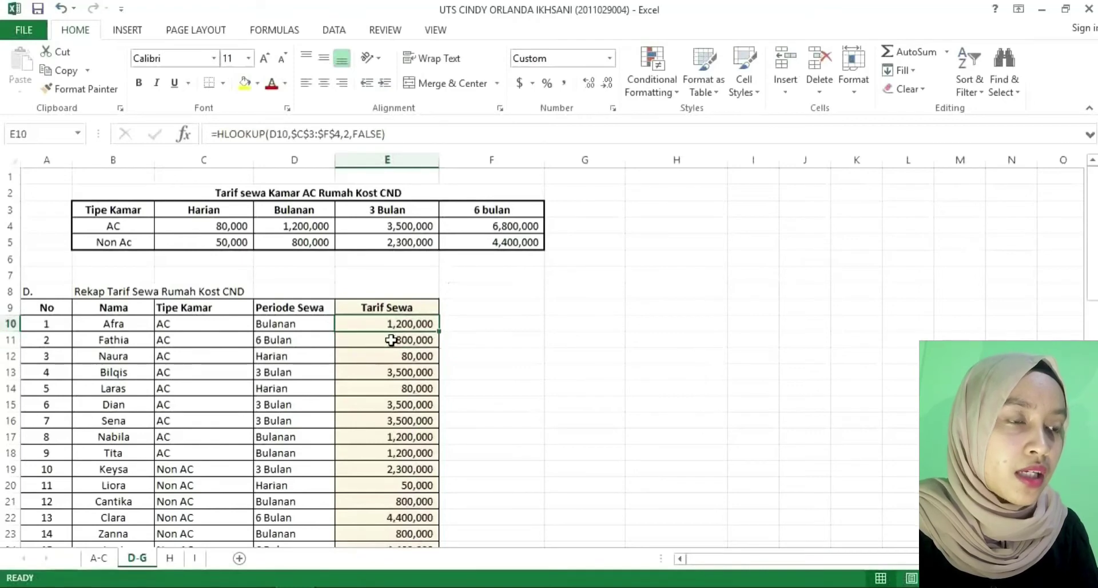
pyautogui.click(433, 137)
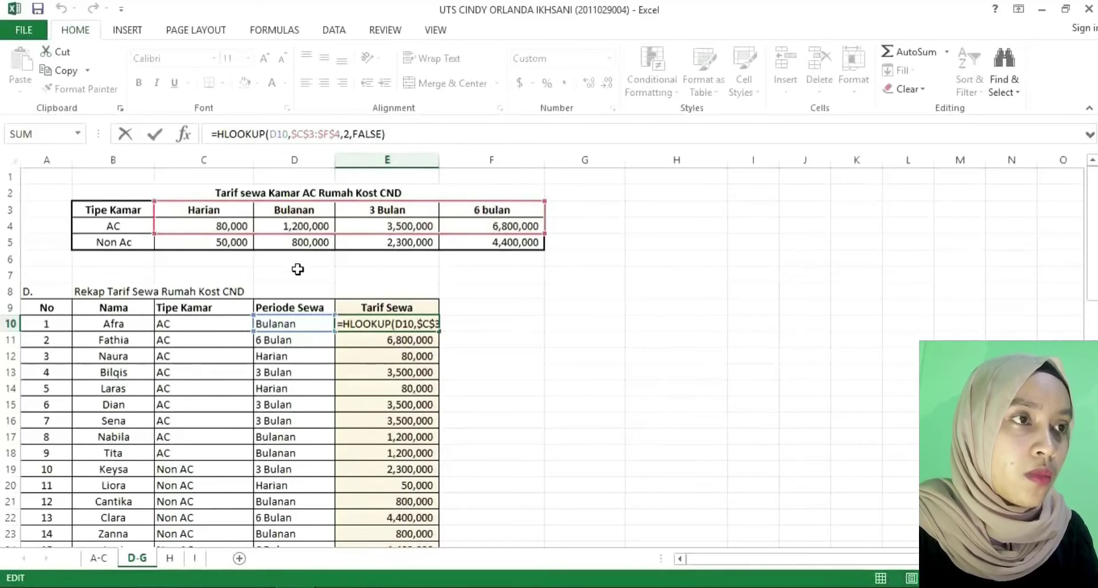
# Step: Review the HLOOKUP formulas down the Tarif Sewa column through the AC rows to the first Non AC row, E19
pyautogui.click(361, 338)
pyautogui.press('Down')
pyautogui.press('Down')
pyautogui.press('Down')
pyautogui.press('Down')
pyautogui.press('Down')
pyautogui.press('Down')
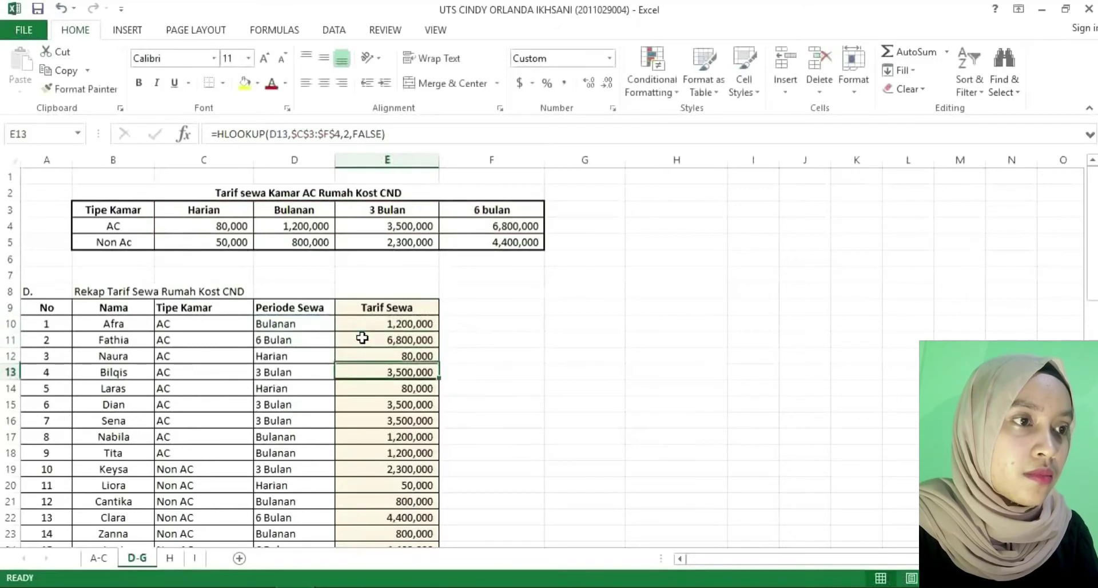
pyautogui.press('Down')
pyautogui.press('Down')
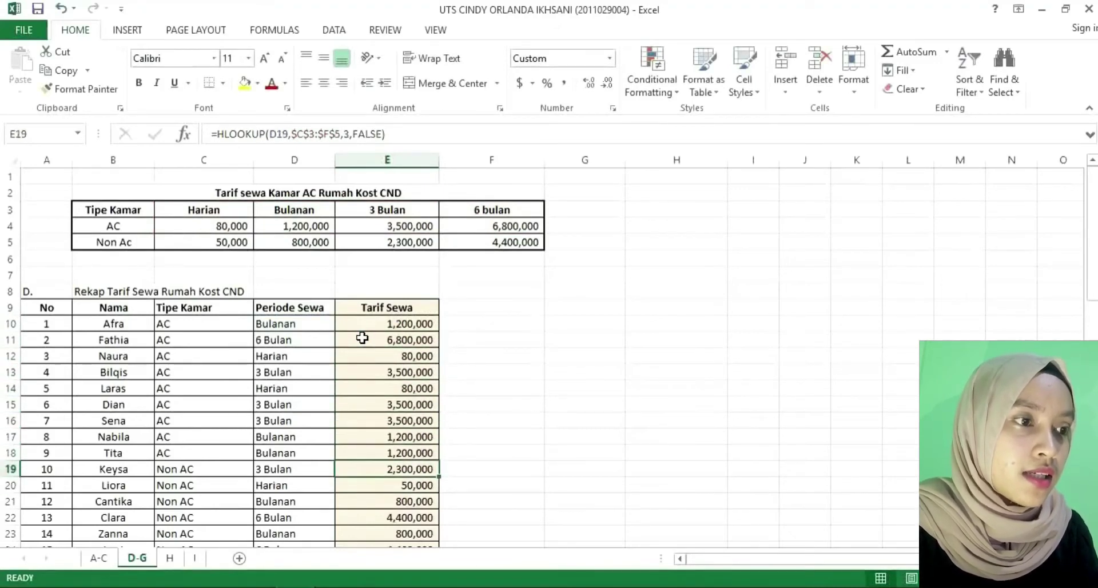
# Step: Examine the HLOOKUP formula in E19, including its $C$3:$F$5 range and row index 3 for Non AC rooms
pyautogui.click(413, 134)
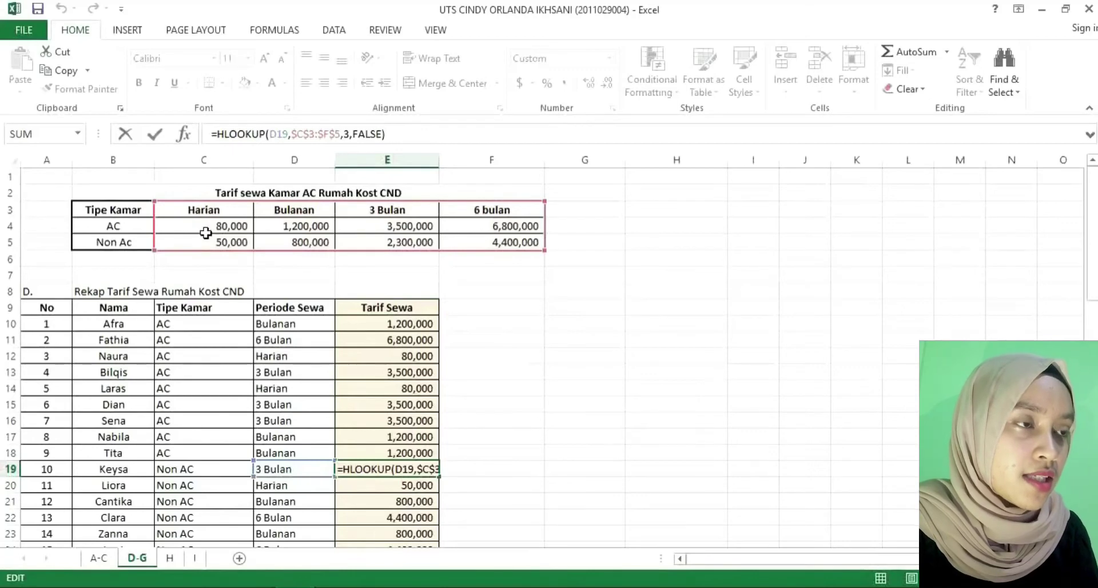
pyautogui.click(355, 134)
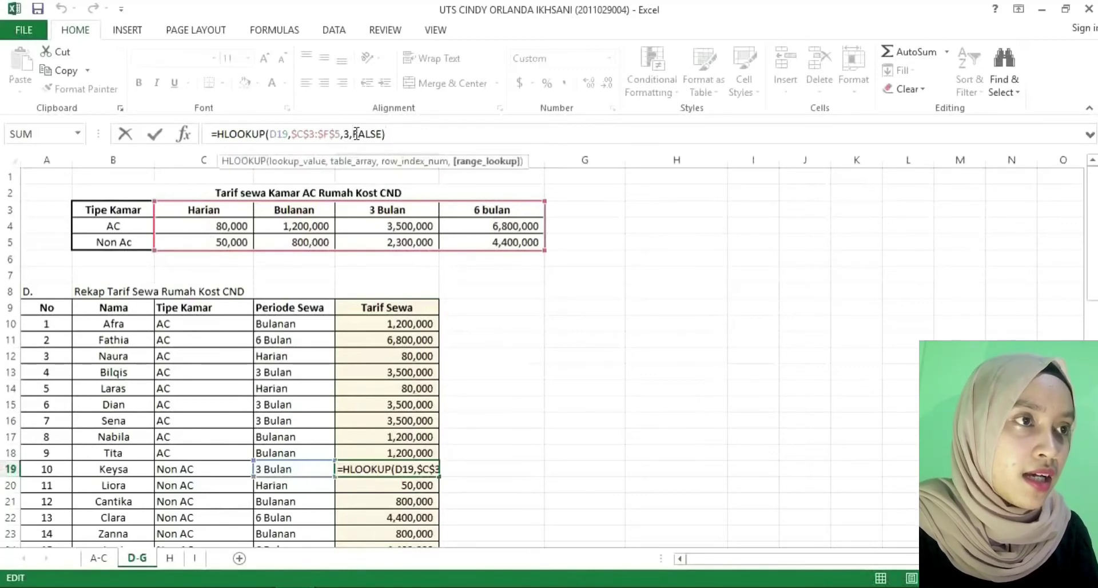
pyautogui.click(417, 131)
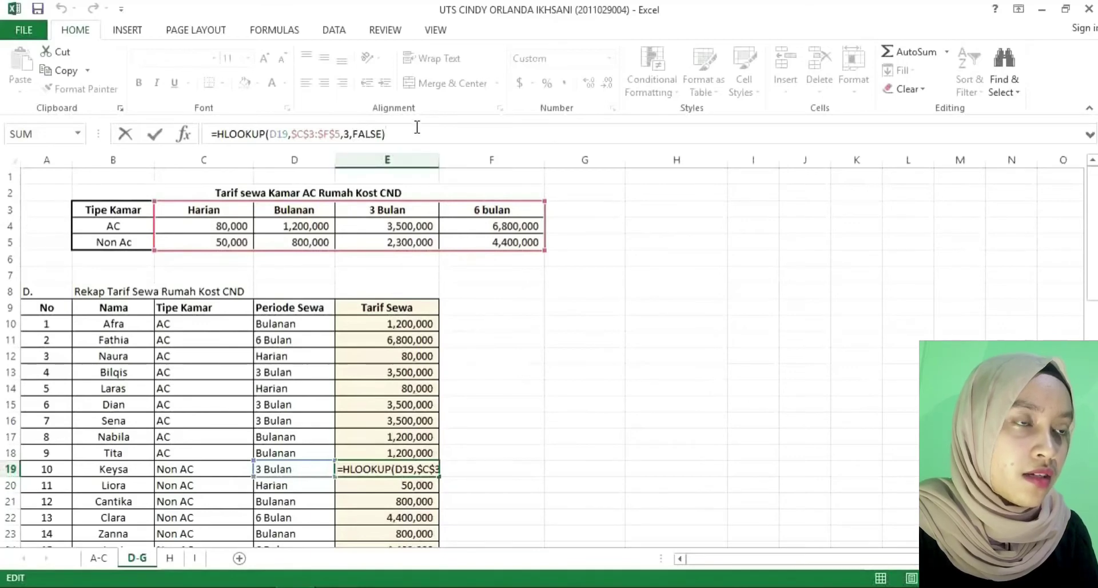
# Step: Review the HLOOKUP formulas in the remaining Non AC rows through E27 and continue to section E
pyautogui.press('Return')
pyautogui.press('Down')
pyautogui.press('Down')
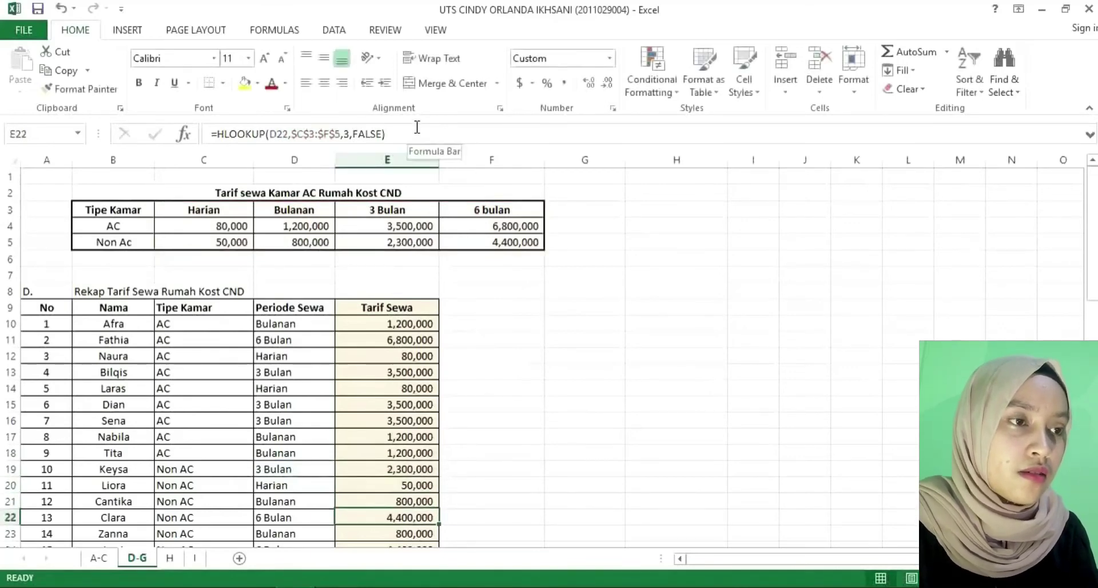
pyautogui.press('Down')
pyautogui.press('Down')
pyautogui.press('Down')
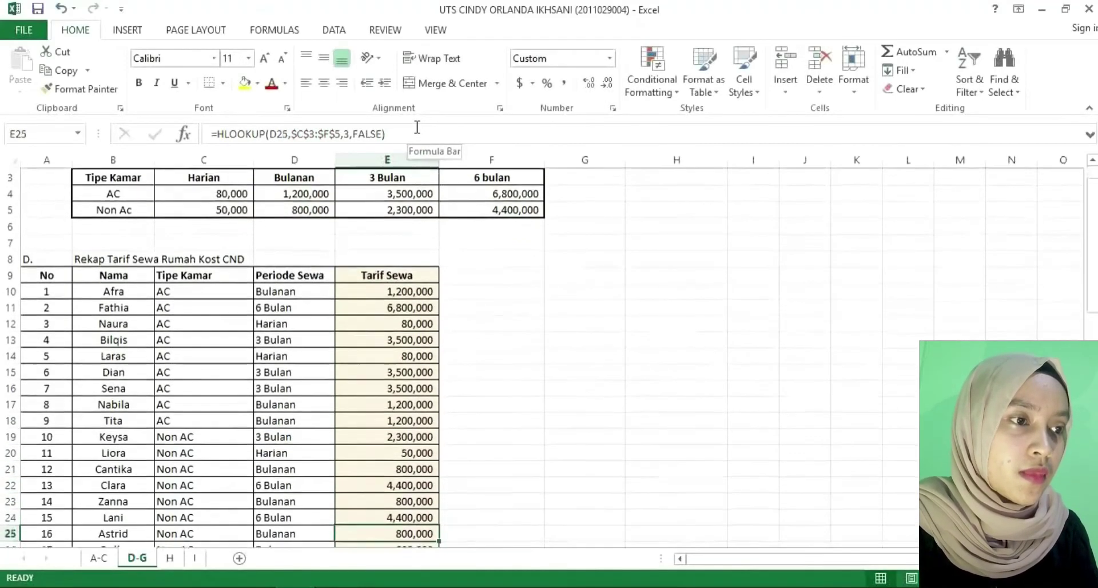
pyautogui.press('Down')
pyautogui.press('Down')
pyautogui.press('Down')
pyautogui.press('Down')
pyautogui.press('Down')
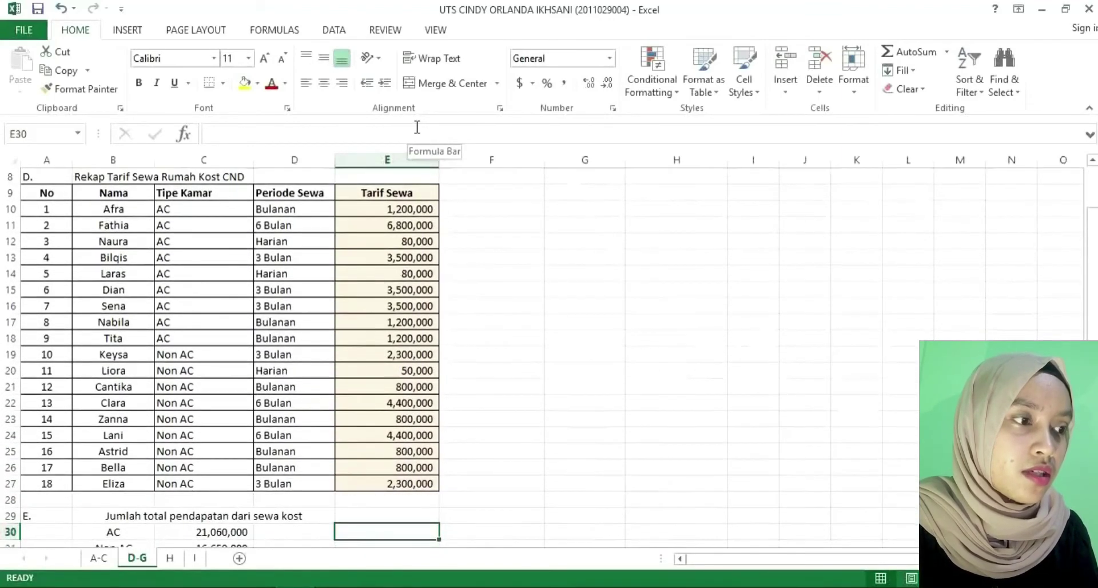
# Step: Read task e on AC and Non AC rental income in the Word document and return to Excel to view the SUMIF formula in C30
pyautogui.hotkey('alt', 'Tab')
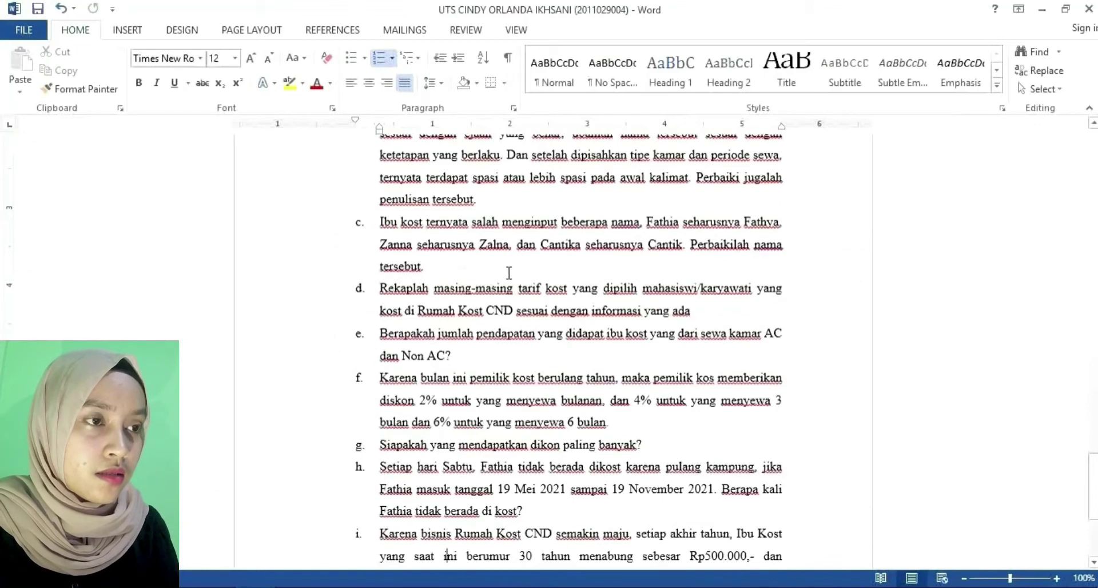
pyautogui.click(457, 356)
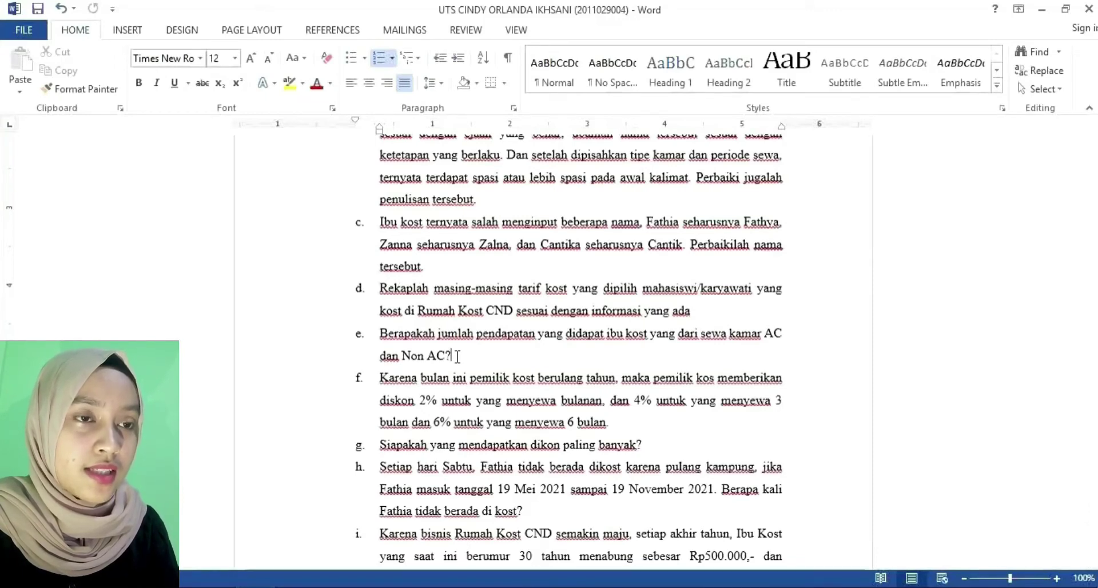
pyautogui.hotkey('alt', 'Tab')
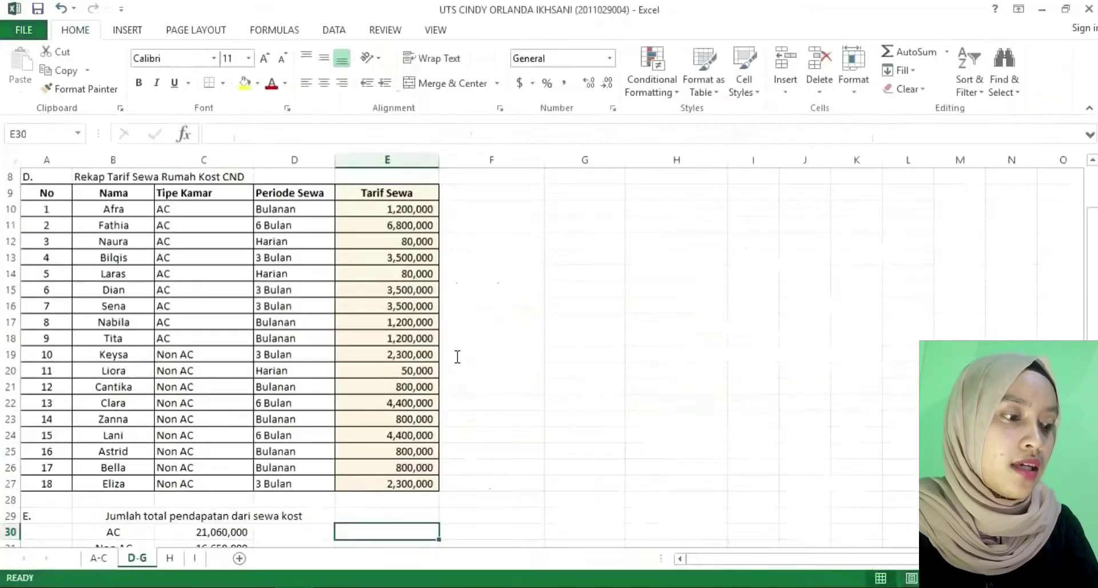
pyautogui.press('Down')
pyautogui.press('Down')
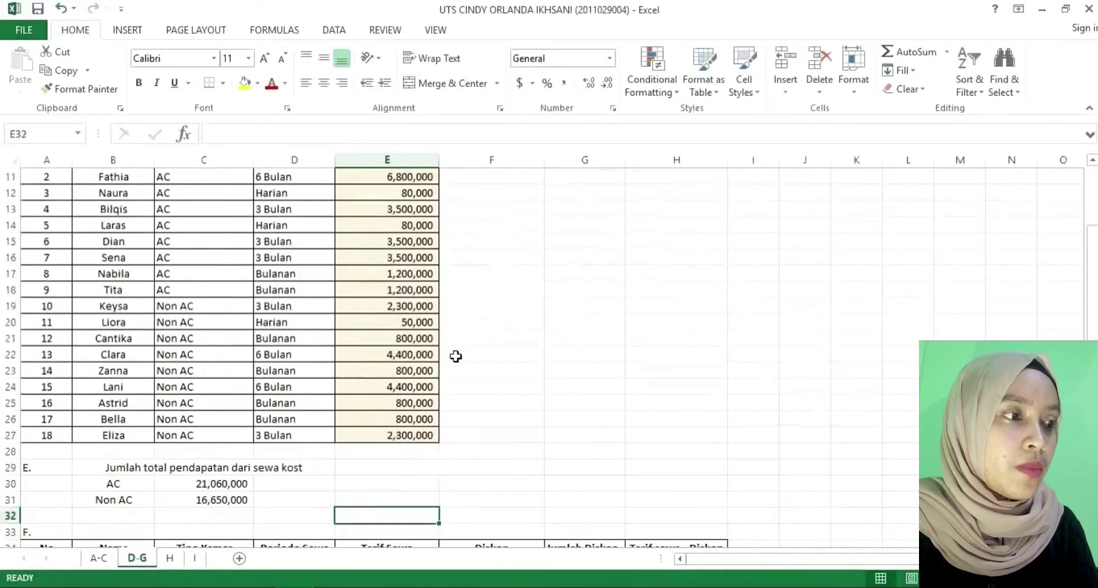
pyautogui.press('Up')
pyautogui.press('Up')
pyautogui.press('Left')
pyautogui.press('Left')
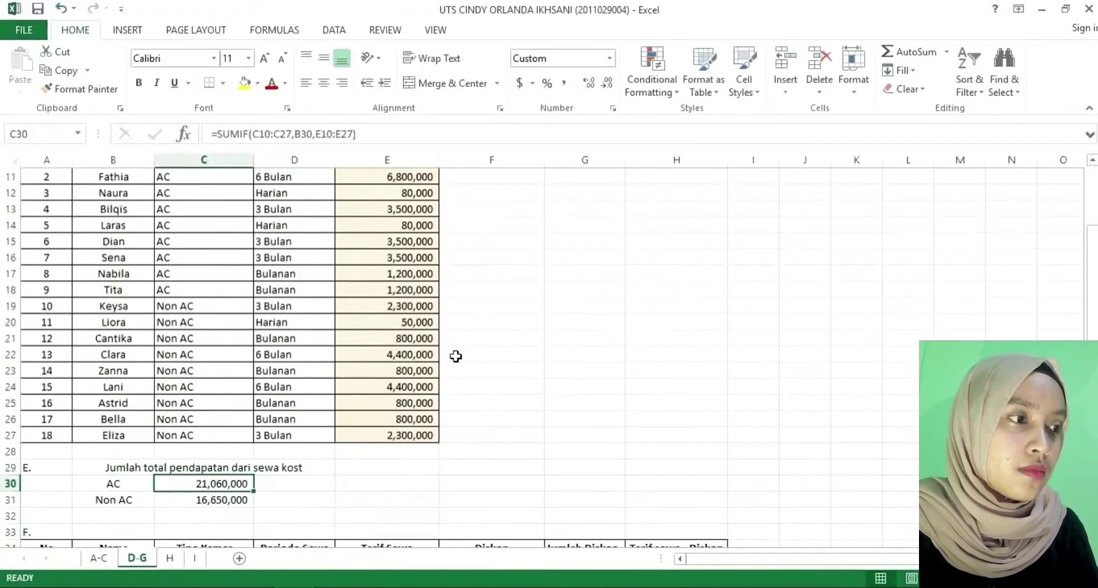
# Step: Examine the SUMIF formulas totalling AC income in C30 and Non AC income in C31, including their criteria and sum ranges
pyautogui.click(367, 128)
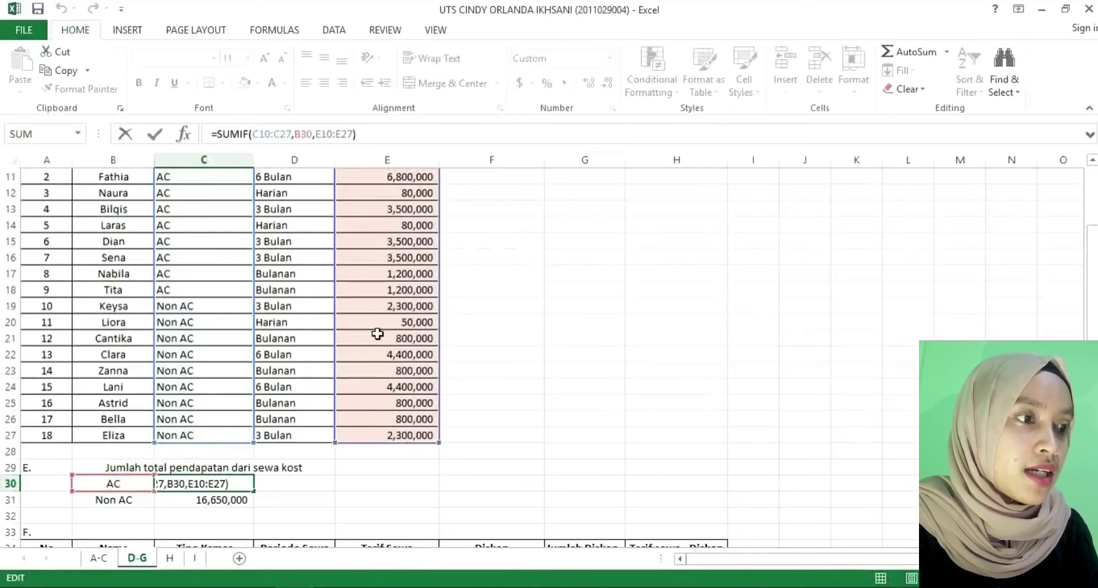
pyautogui.moveTo(1095, 336)
pyautogui.mouseDown()
pyautogui.moveTo(1095, 321)
pyautogui.moveTo(1096, 356)
pyautogui.mouseUp()
pyautogui.press('Return')
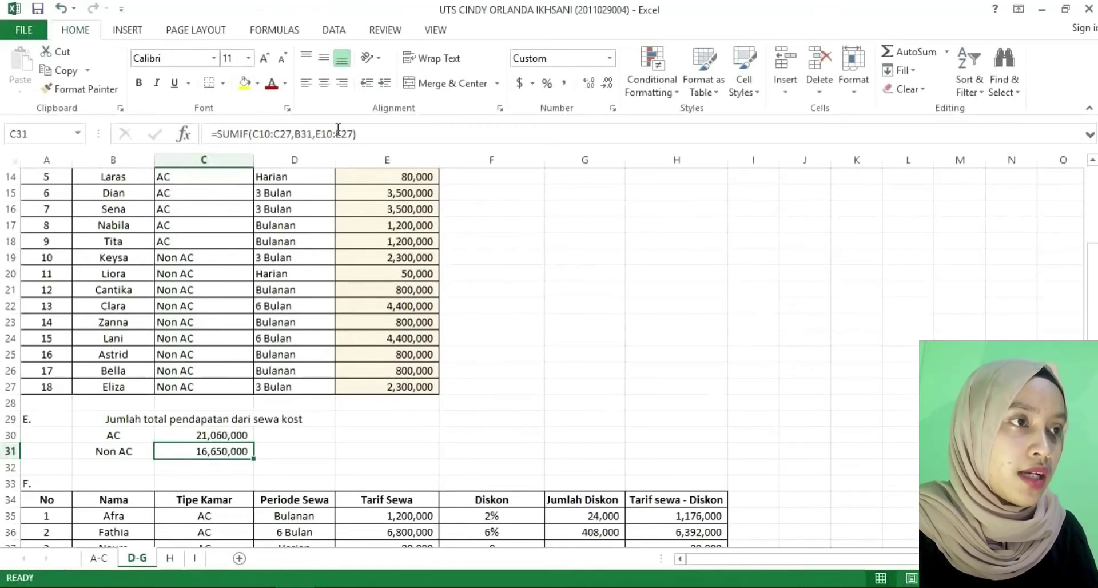
pyautogui.click(268, 134)
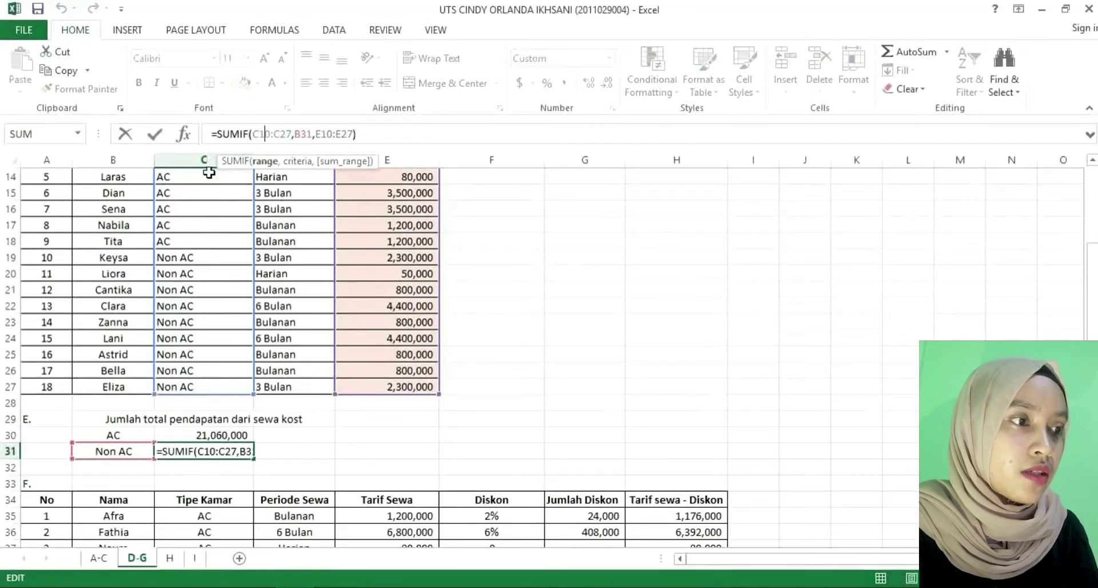
pyautogui.scroll(1, 1092, 300)
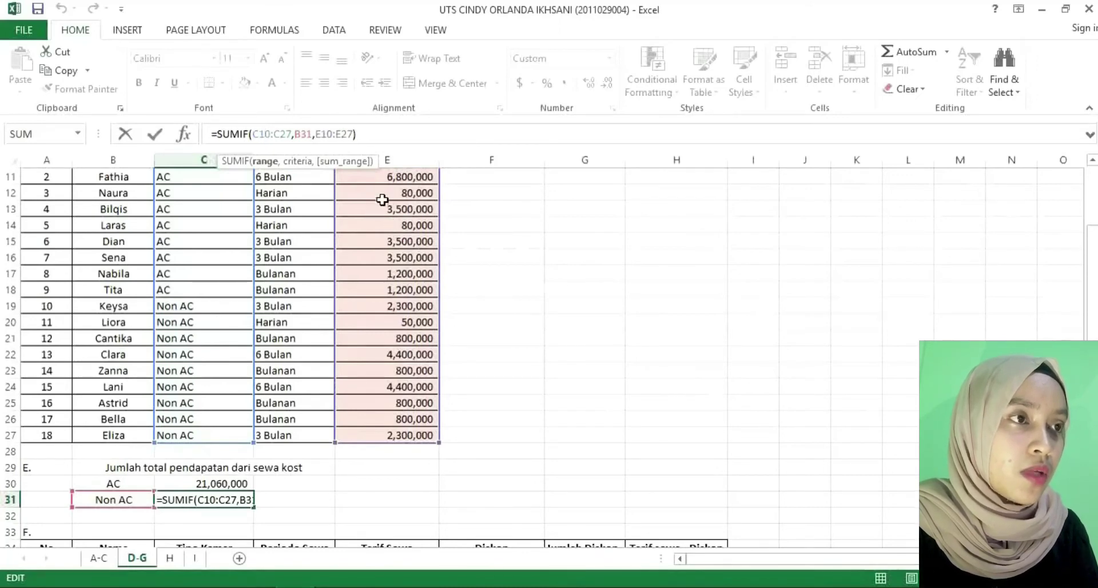
pyautogui.click(363, 135)
pyautogui.press('Return')
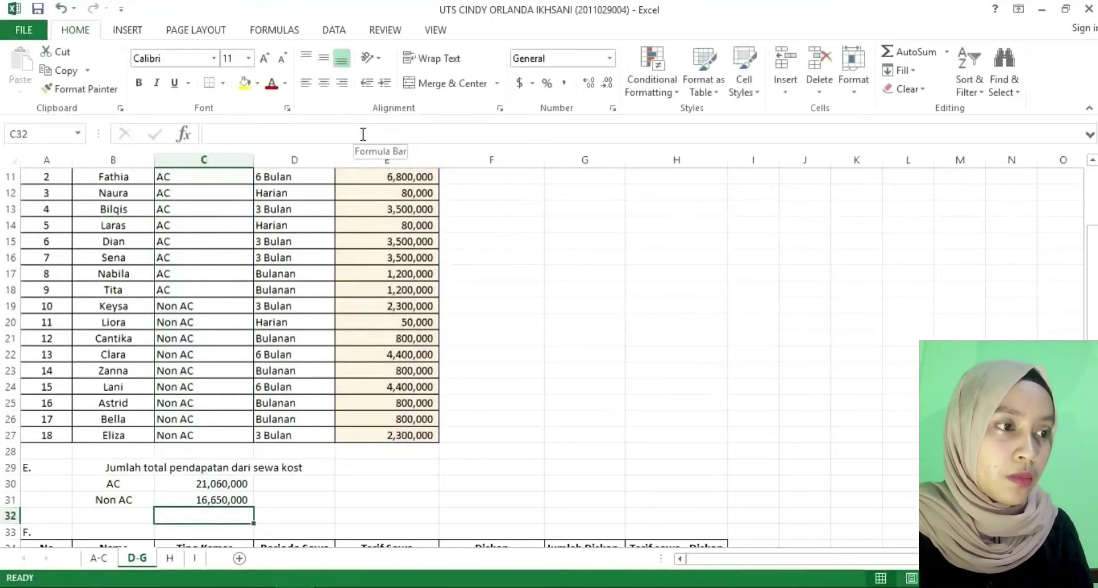
# Step: Switch to the Word document to read task f on the birthday discounts by rental period, and return to section F in Excel
pyautogui.press('Down')
pyautogui.press('Down')
pyautogui.hotkey('alt', 'Tab')
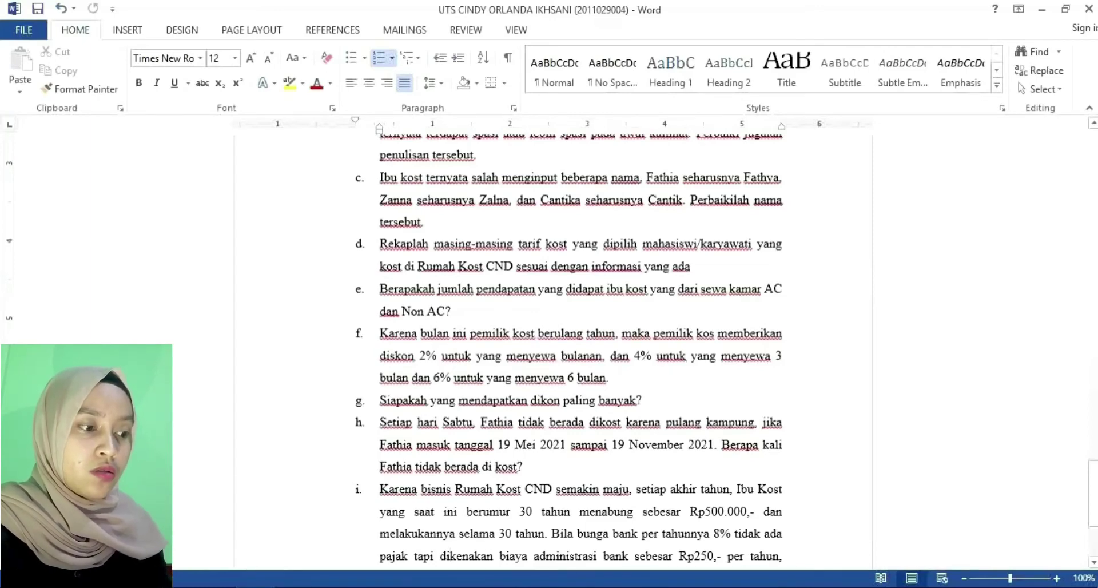
pyautogui.hotkey('alt', 'Tab')
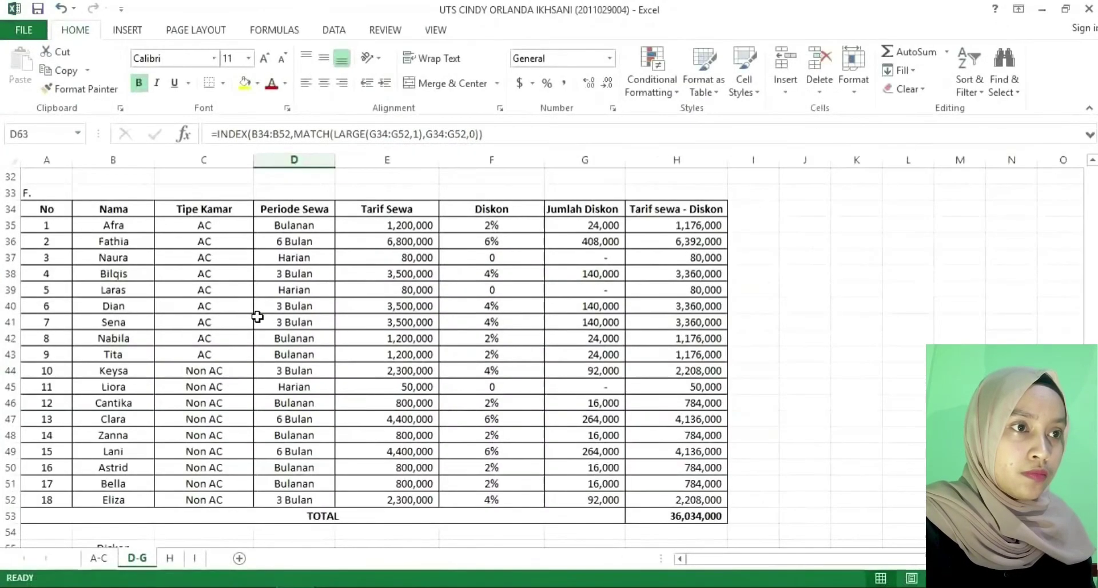
# Step: Examine the nested IF formula in F35 against the rental period in D35 and the Diskon table below the totals
pyautogui.click(403, 226)
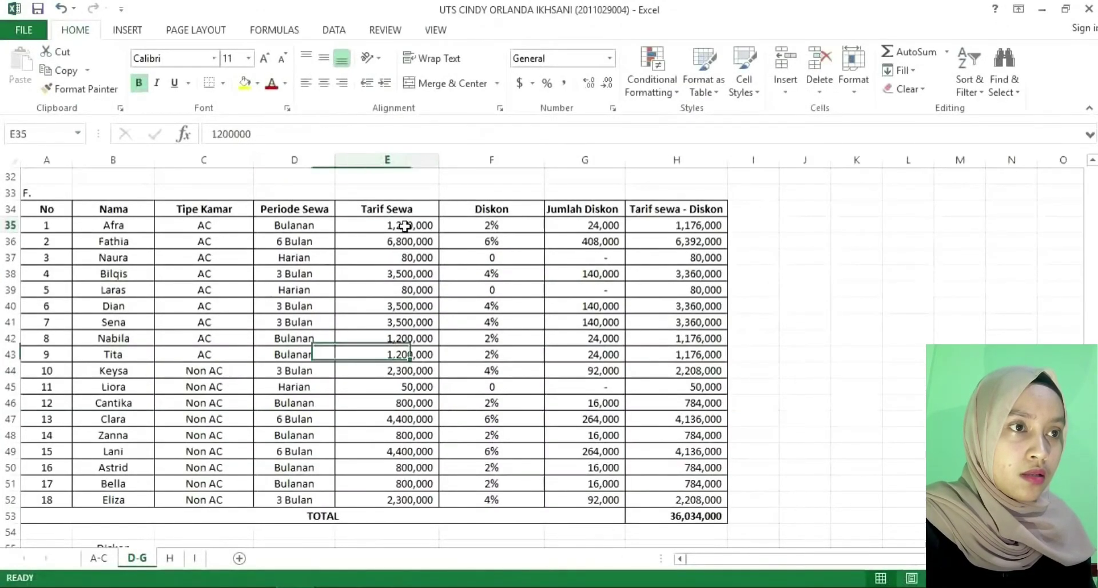
pyautogui.click(494, 220)
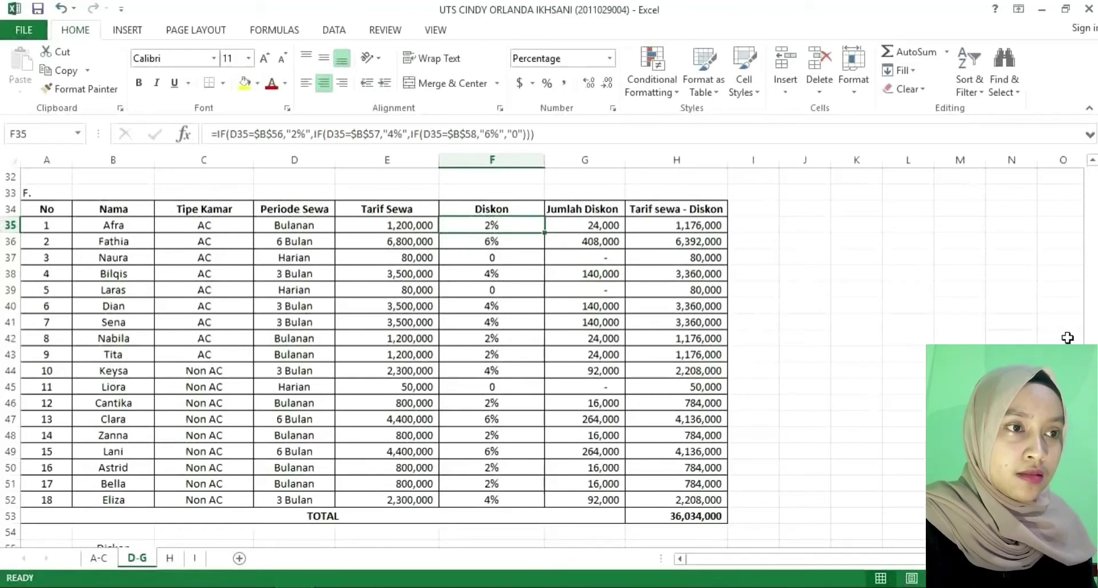
pyautogui.scroll(-3, 461, 354)
pyautogui.scroll(3, 461, 354)
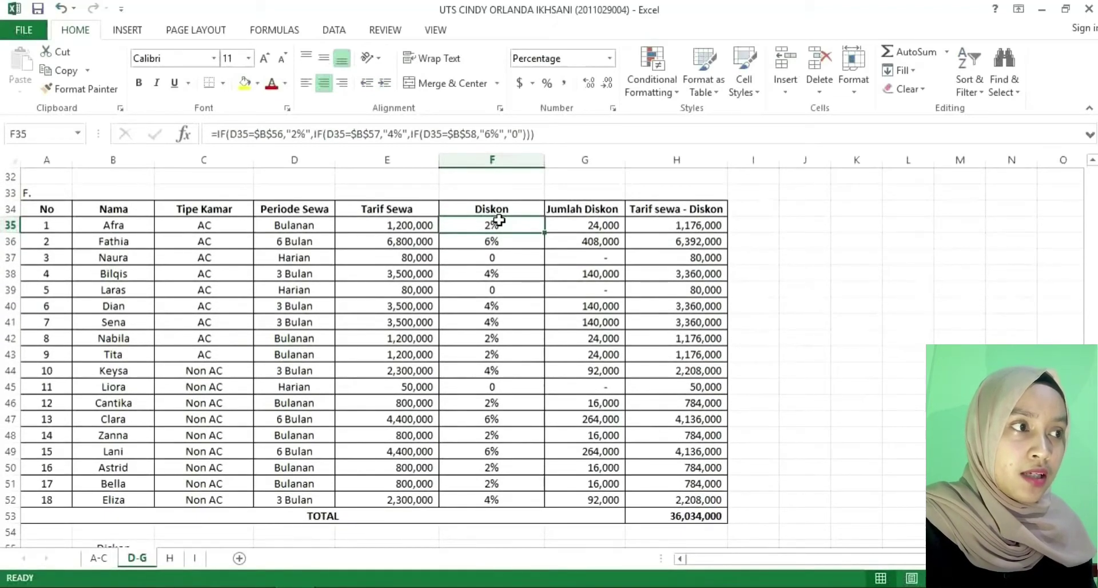
pyautogui.click(303, 223)
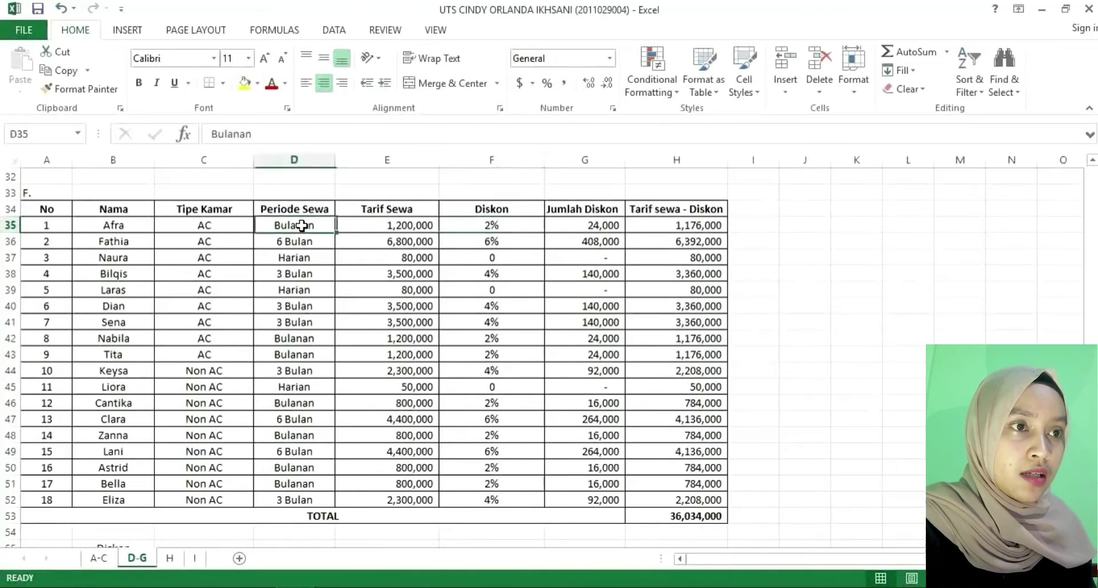
pyautogui.click(523, 226)
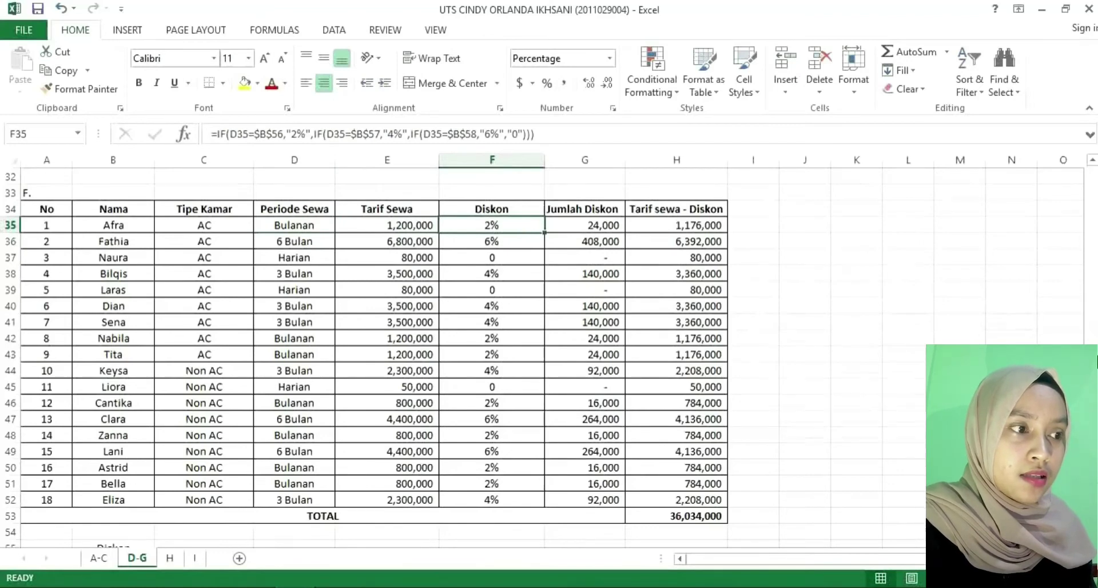
pyautogui.scroll(-1, 462, 361)
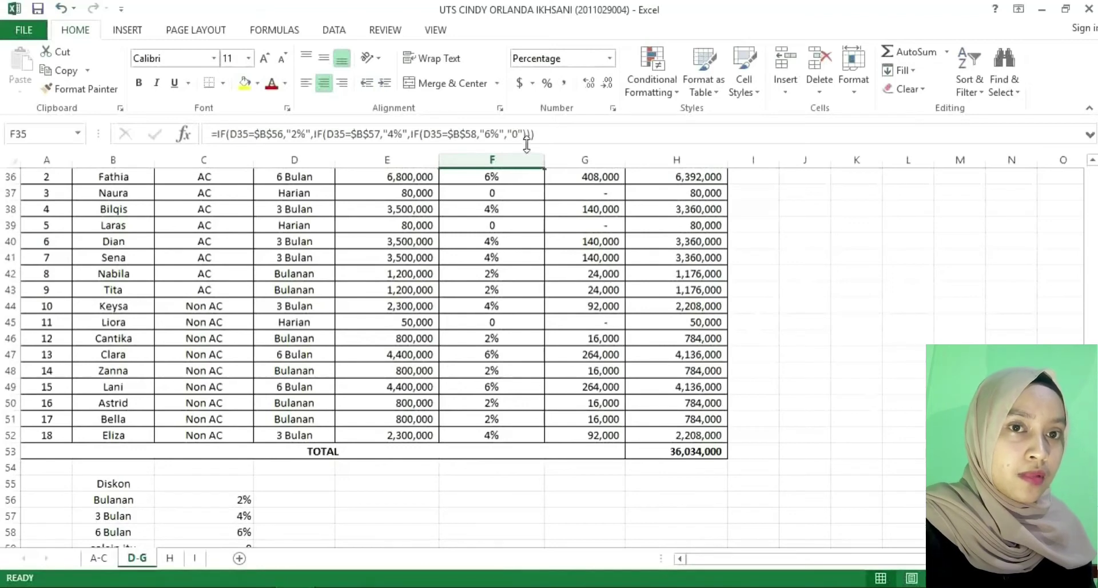
pyautogui.scroll(2, 768, 191)
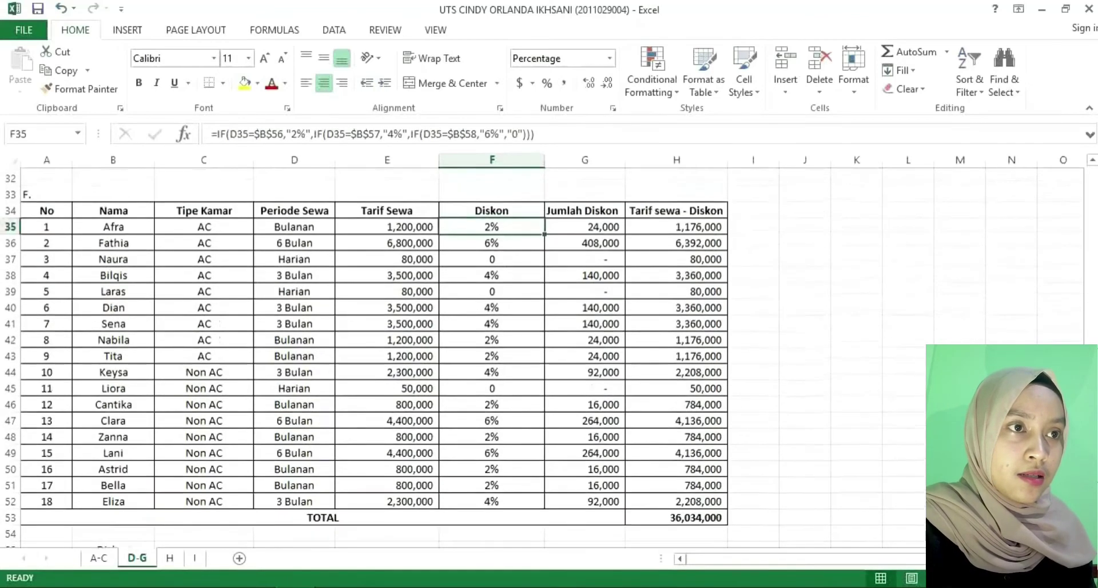
pyautogui.click(554, 134)
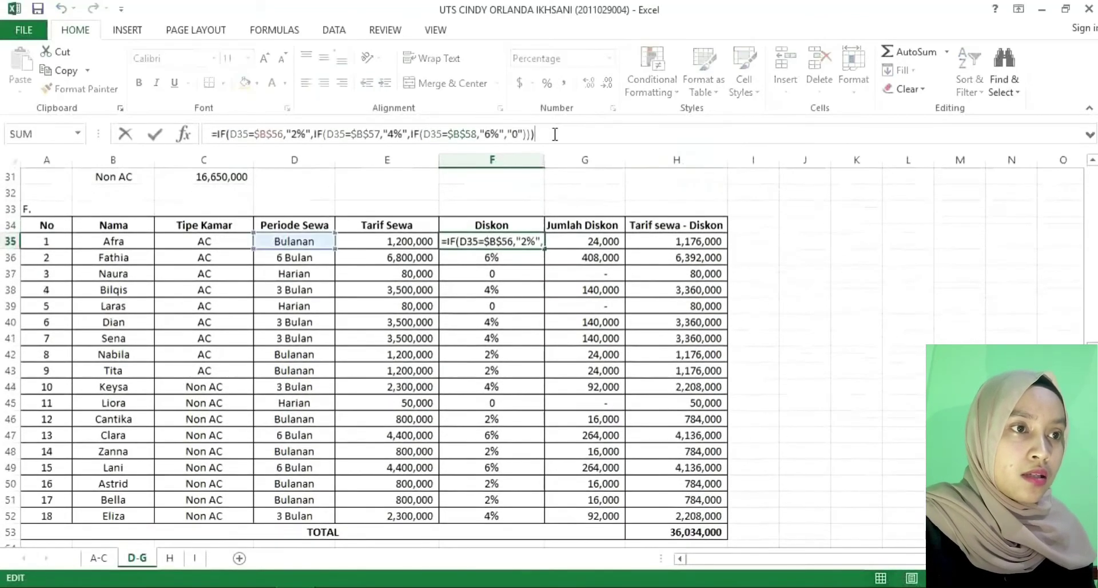
pyautogui.press('Return')
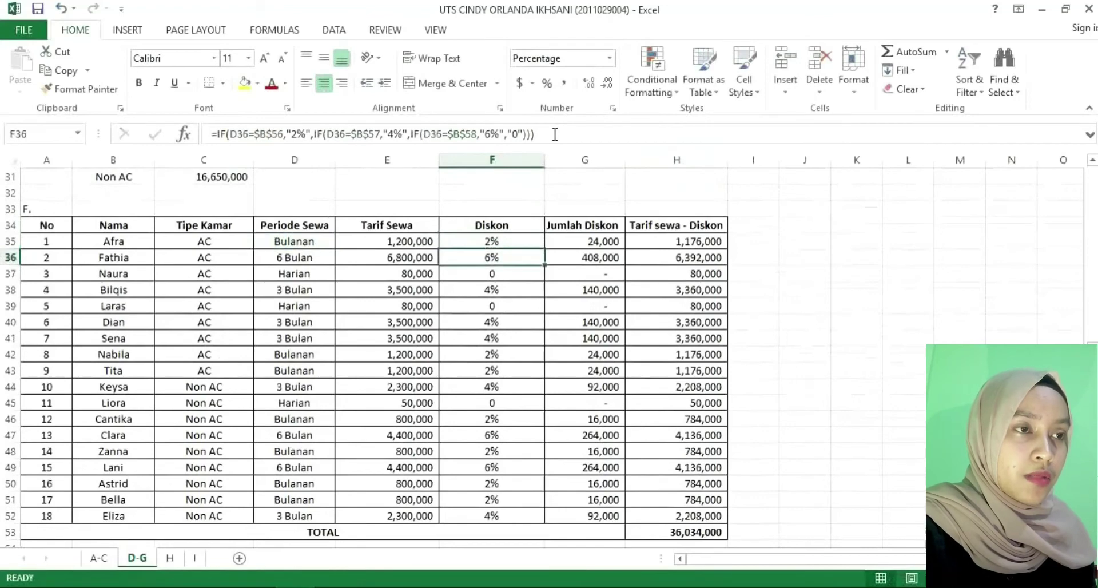
pyautogui.click(486, 241)
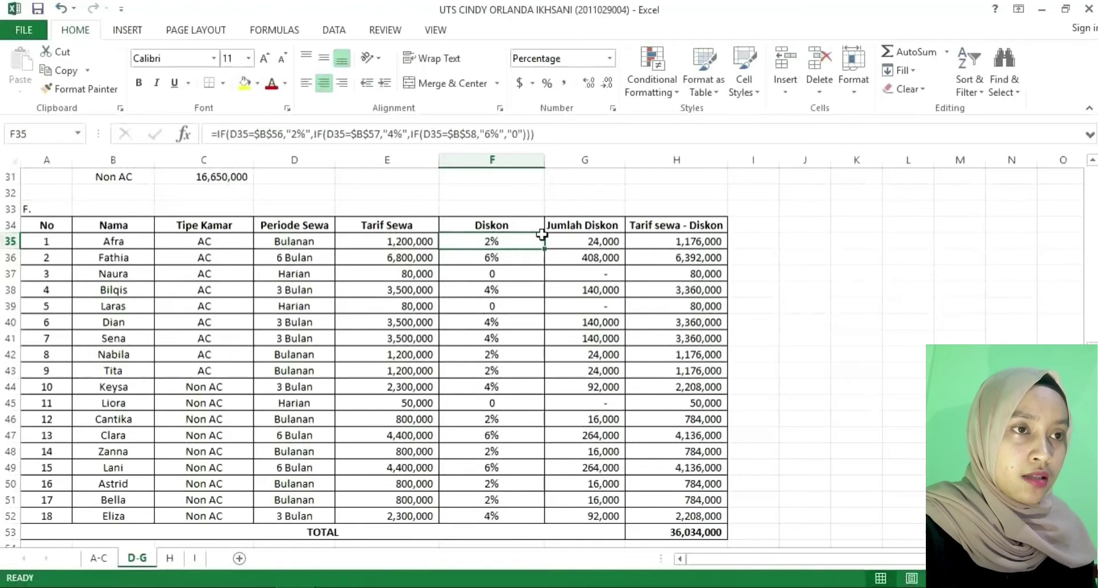
# Step: Examine the Jumlah Diskon formula in G35, comparing it with the discount percentage in F35
pyautogui.click(579, 242)
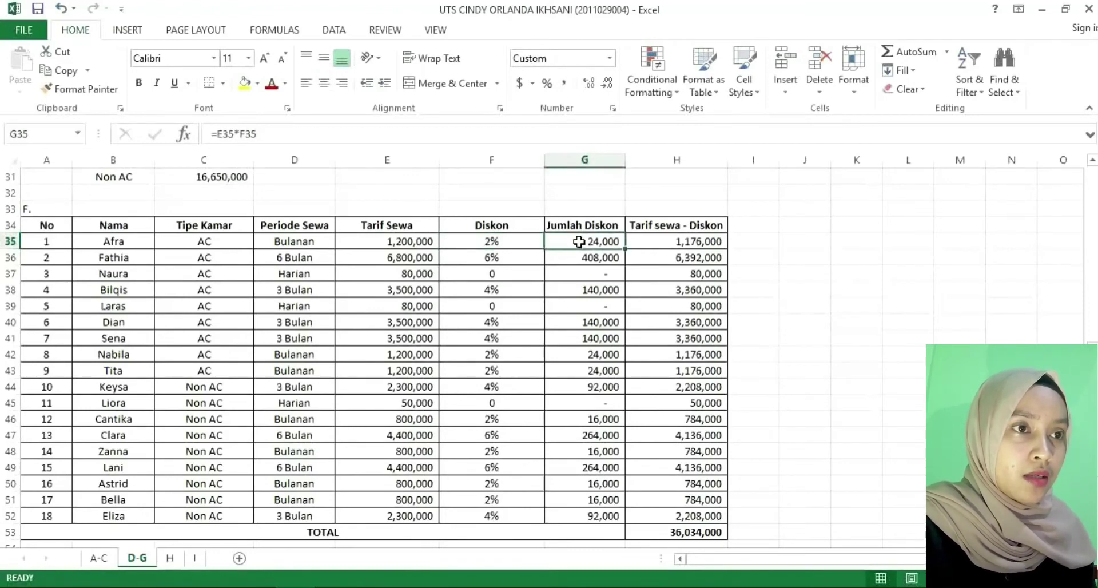
pyautogui.press('Left')
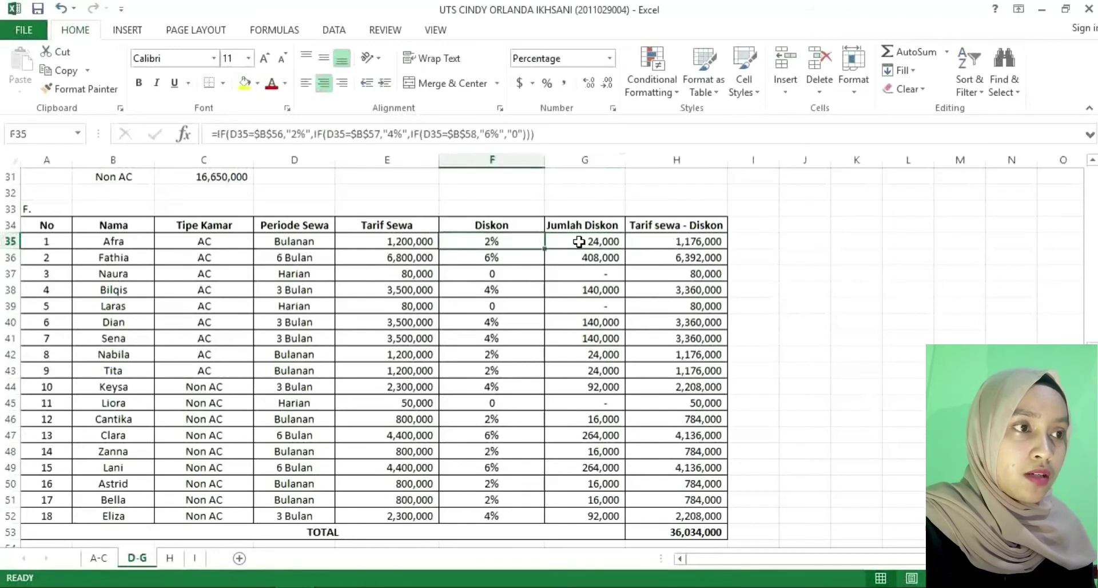
pyautogui.press('Right')
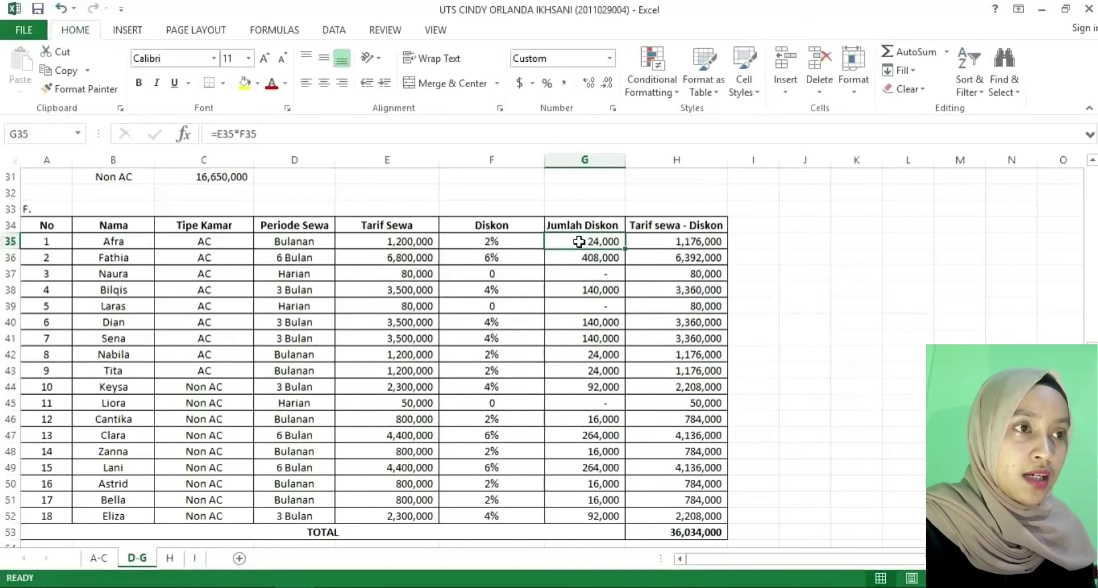
pyautogui.press('Left')
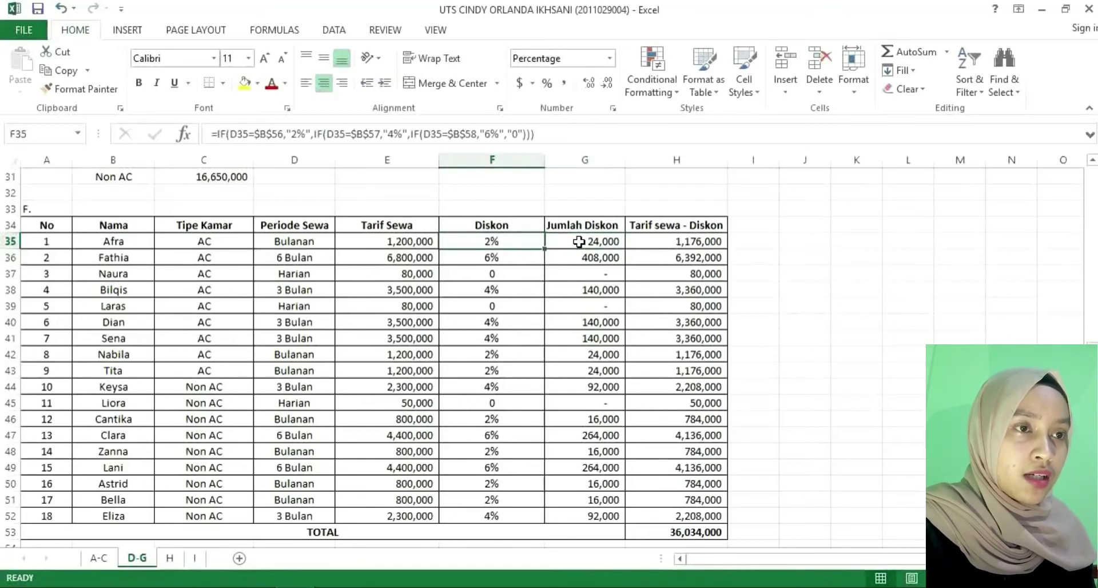
pyautogui.press('Right')
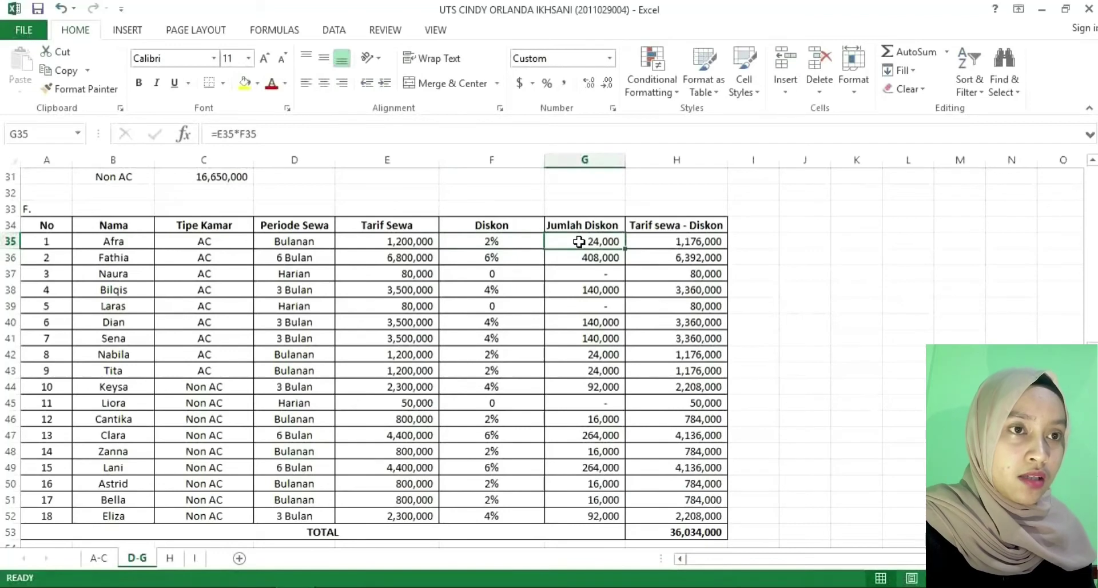
# Step: Examine the Tarif sewa - Diskon formula in H35 and review the column down through H52 and past the TOTAL row
pyautogui.press('Right')
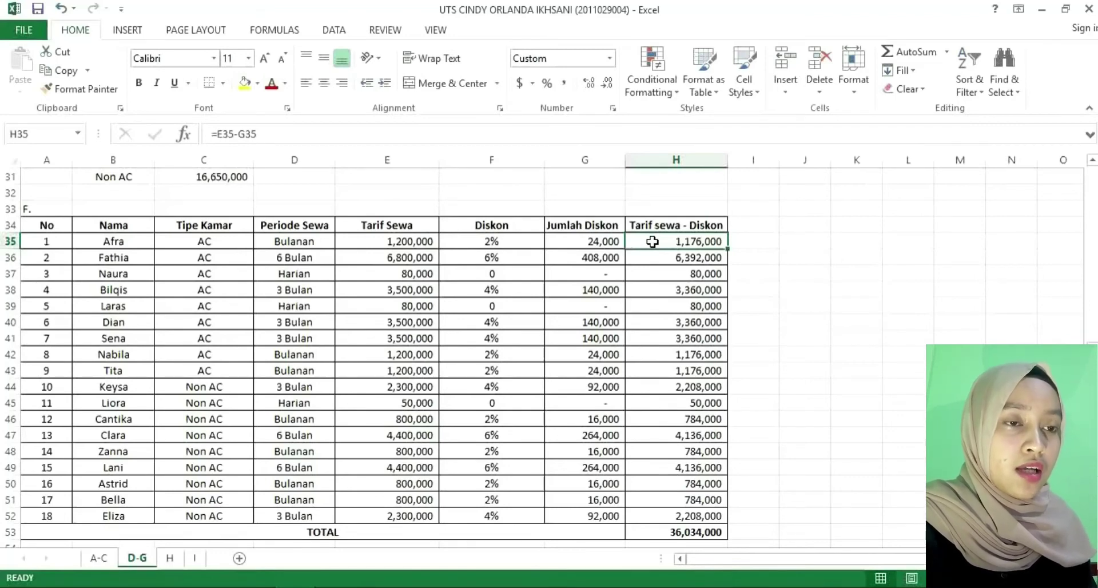
pyautogui.hotkey('ctrl', 'shift', 'Down')
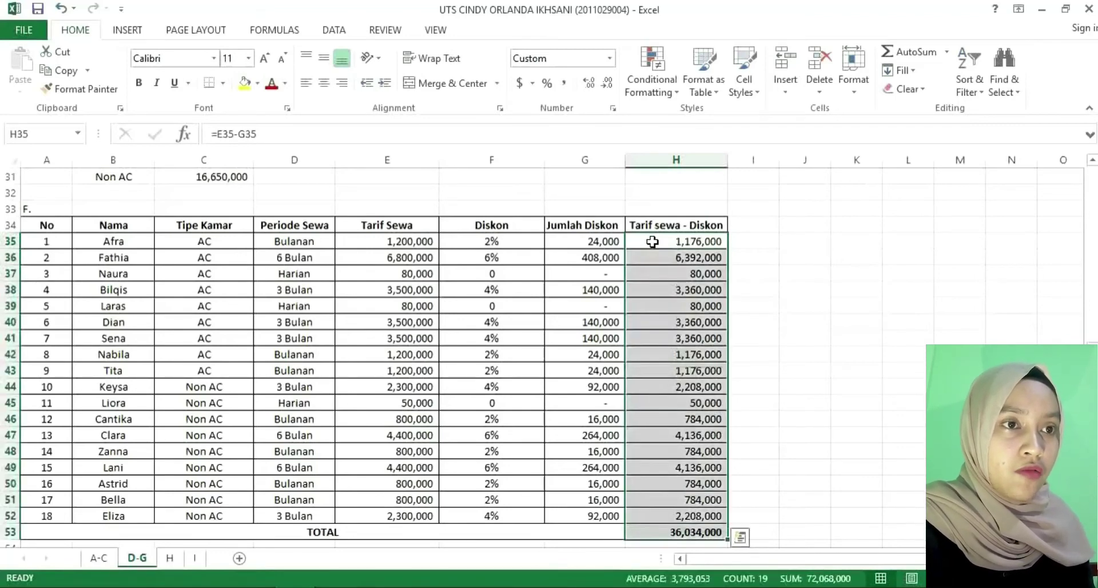
pyautogui.click(677, 519)
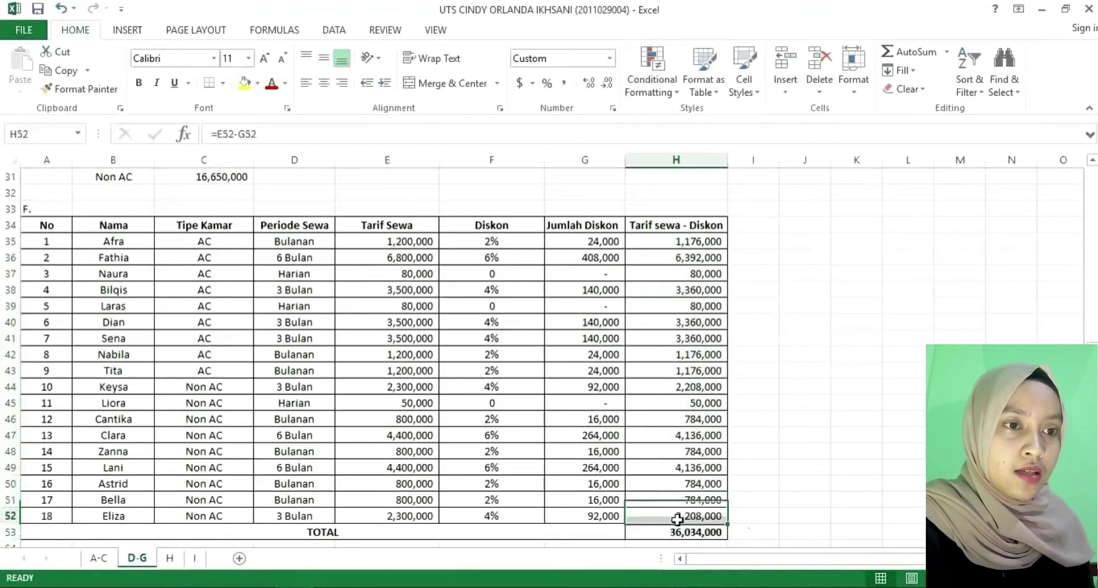
pyautogui.press('Down')
pyautogui.press('Down')
pyautogui.press('Down')
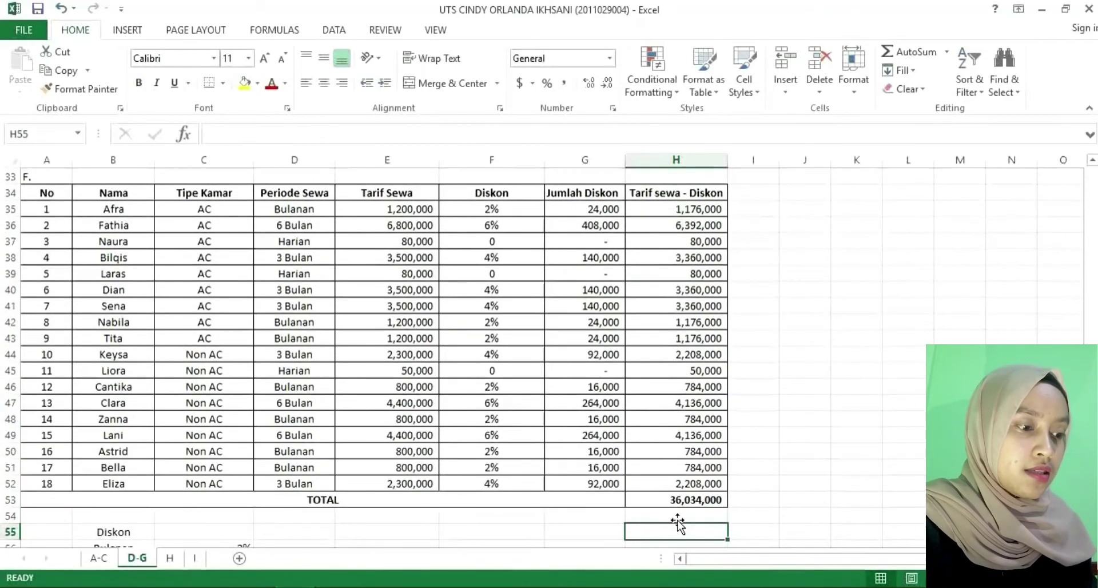
pyautogui.press('Down')
pyautogui.press('Down')
pyautogui.press('Down')
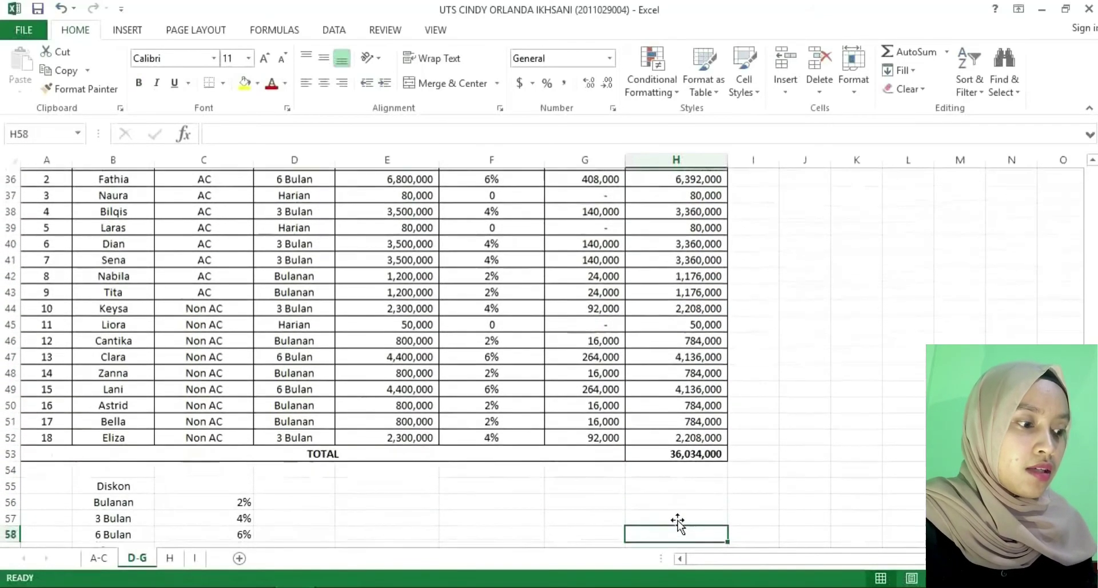
# Step: Switch to the Word document to read task g on who receives the largest discount, and return to Excel
pyautogui.hotkey('alt', 'Tab')
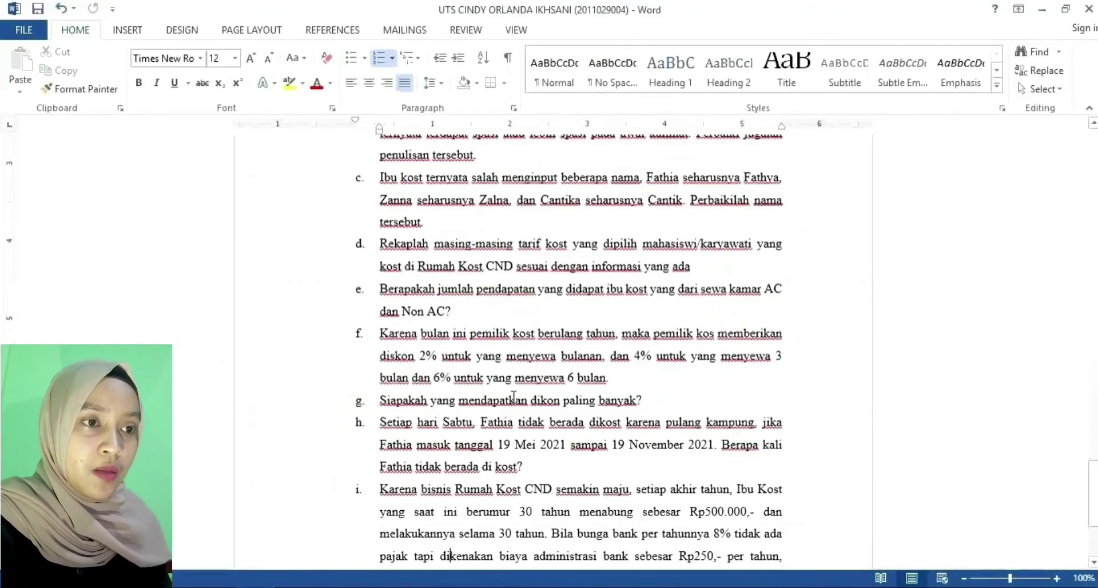
pyautogui.click(684, 402)
pyautogui.hotkey('alt', 'Tab')
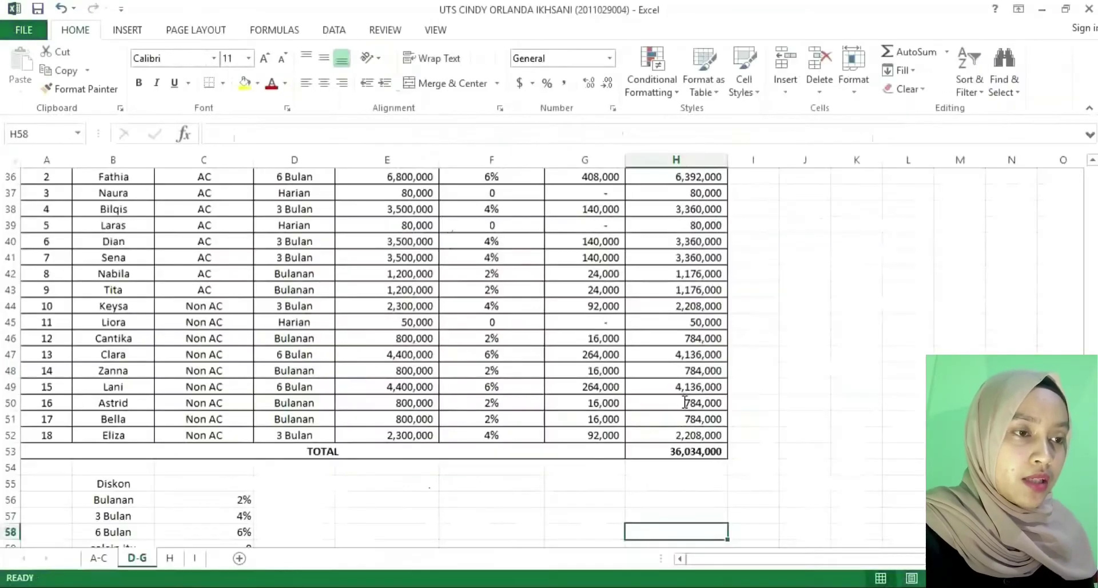
# Step: Go to section G and display the INDEX, MATCH and LARGE formula in D63 for the largest discount recipient
pyautogui.click(364, 488)
pyautogui.press('Down')
pyautogui.press('Down')
pyautogui.press('Down')
pyautogui.press('Down')
pyautogui.press('Down')
pyautogui.press('Down')
pyautogui.press('Down')
pyautogui.press('Down')
pyautogui.press('Down')
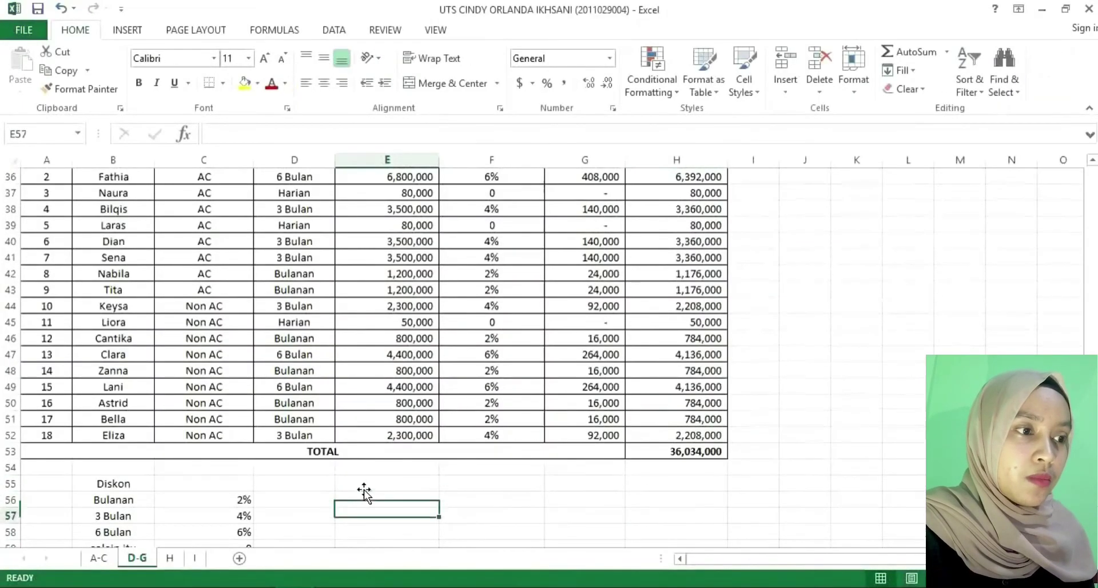
pyautogui.press('Left')
pyautogui.press('Up')
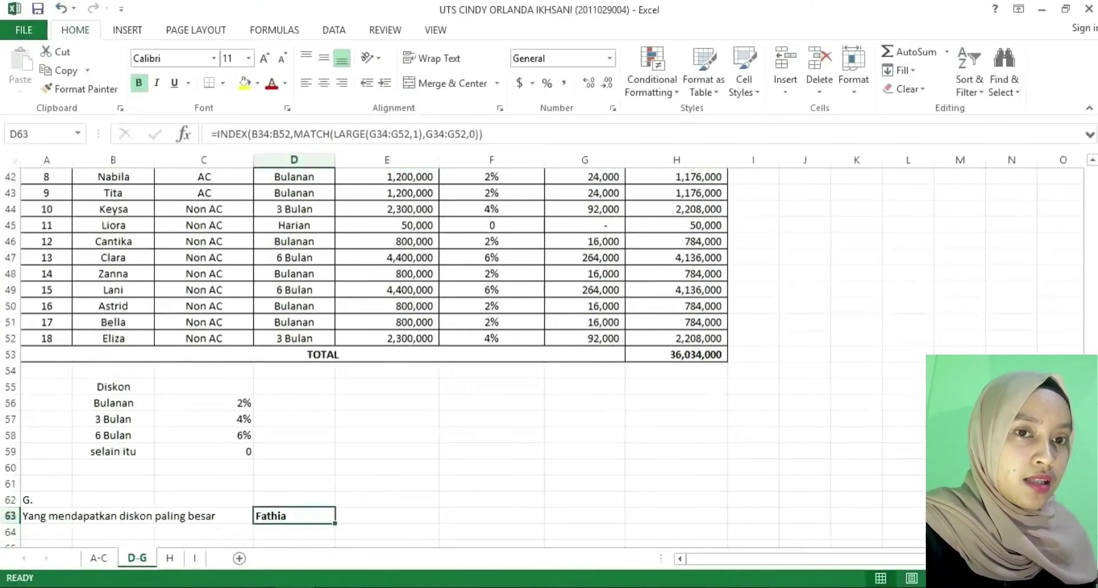
# Step: Review the Nama and Jumlah Diskon columns that the D63 formula references, and return to section G
pyautogui.scroll(2, 371, 321)
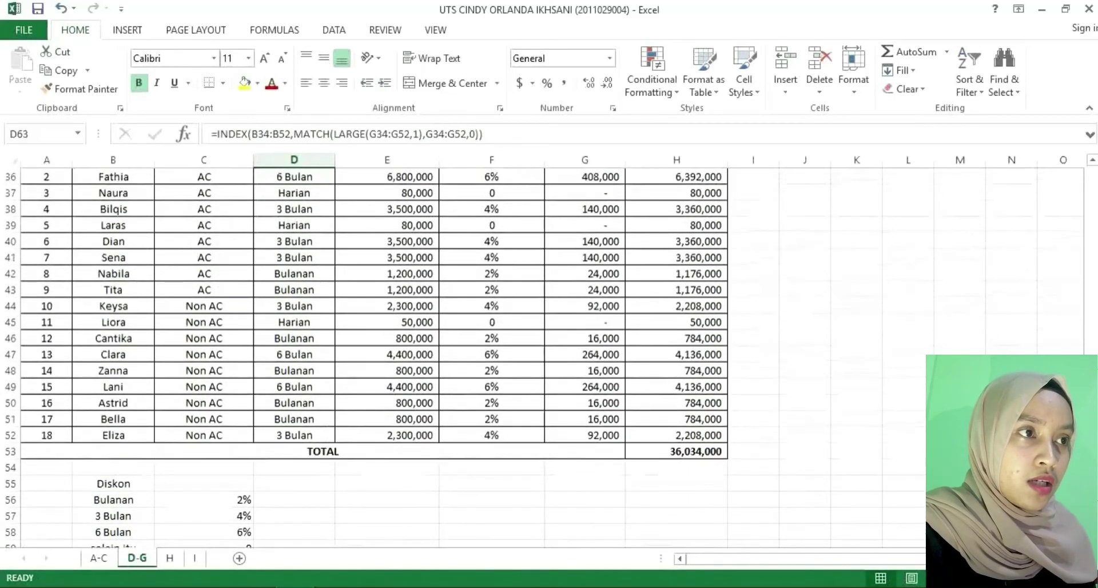
pyautogui.scroll(1, 489, 314)
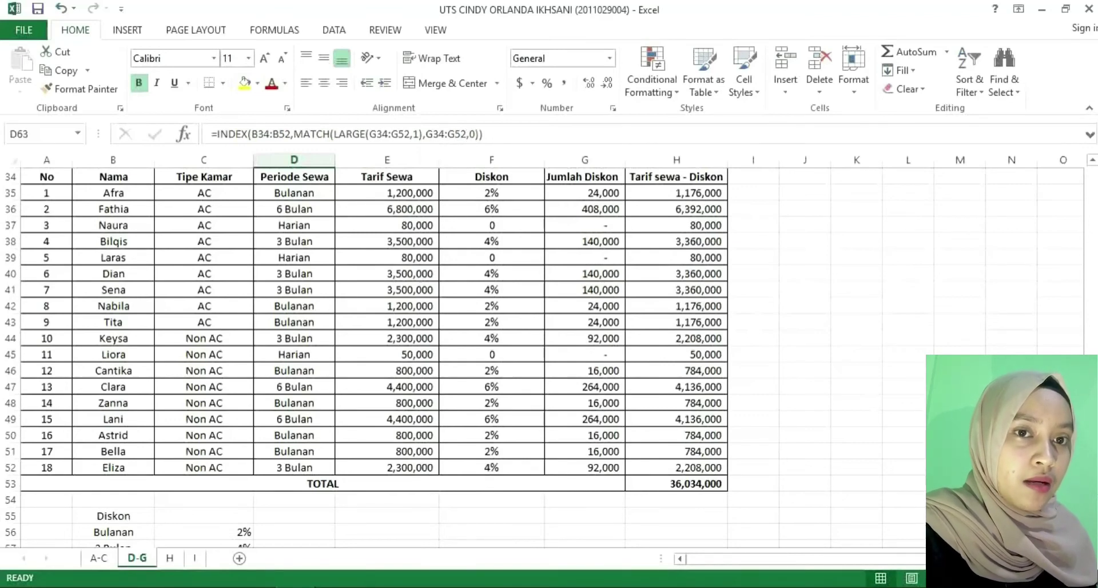
pyautogui.scroll(-2, 469, 332)
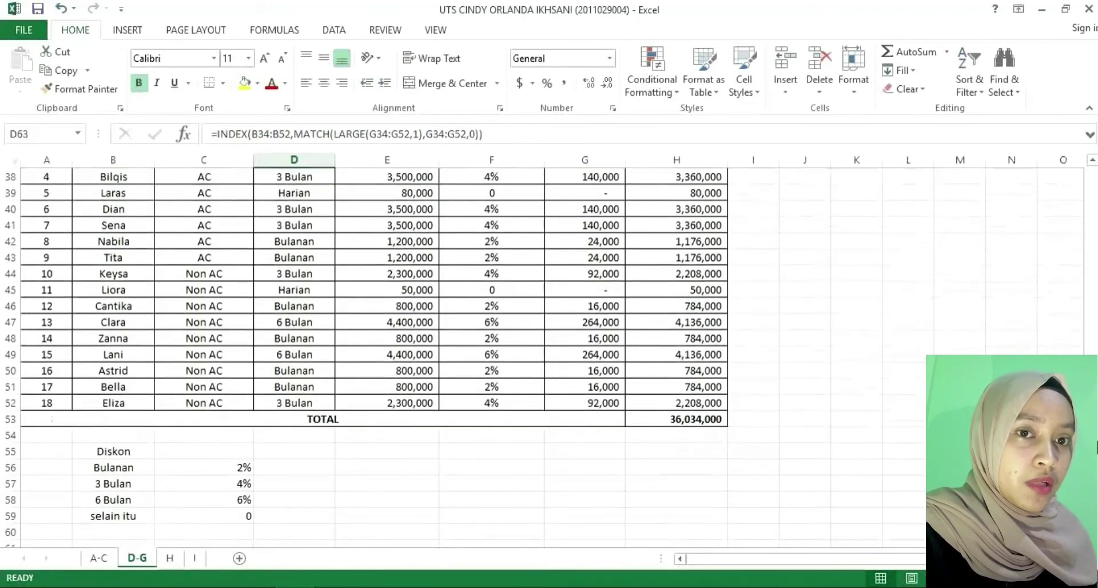
pyautogui.scroll(-1, 468, 481)
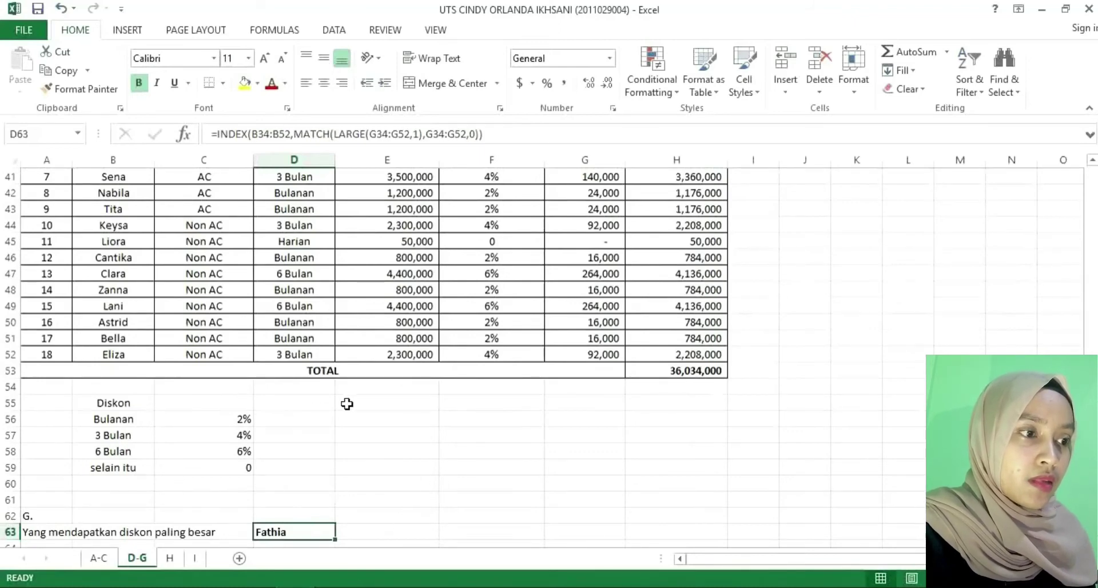
# Step: Switch to the Word document to read task h on the tenant's Saturday absences, and return to Excel
pyautogui.hotkey('alt', 'Tab')
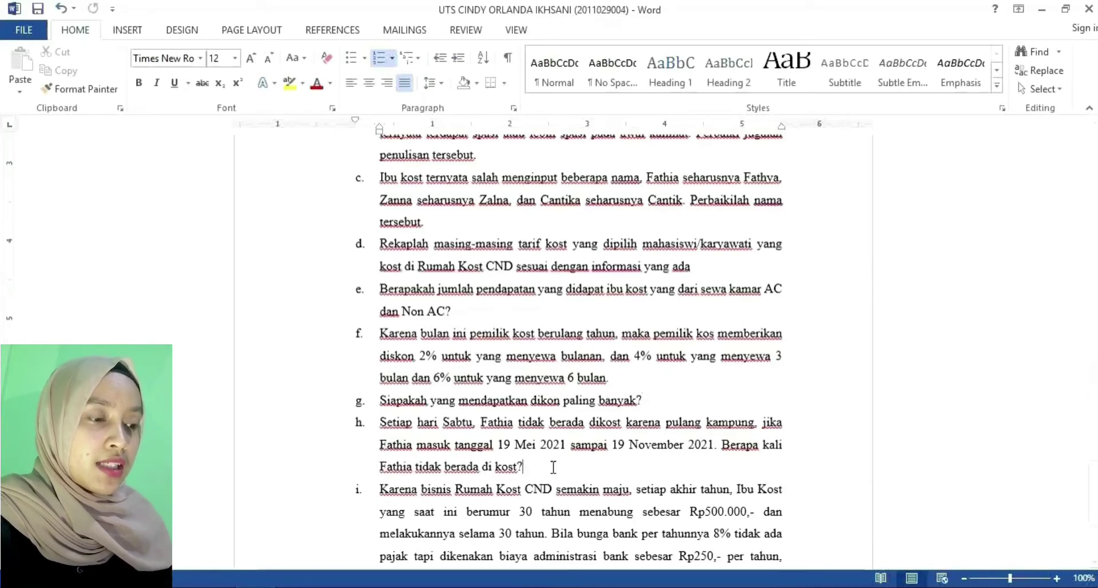
pyautogui.press('alt')
pyautogui.hotkey('alt', 'Tab')
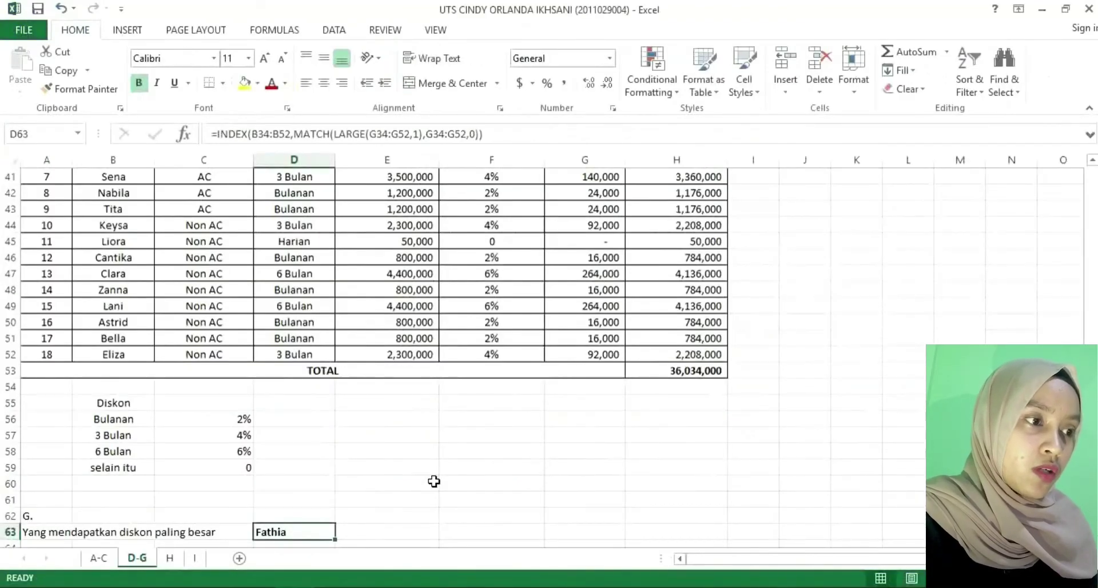
# Step: Open sheet H and review the rental start date in D3 and the first listed date in B5
pyautogui.click(170, 558)
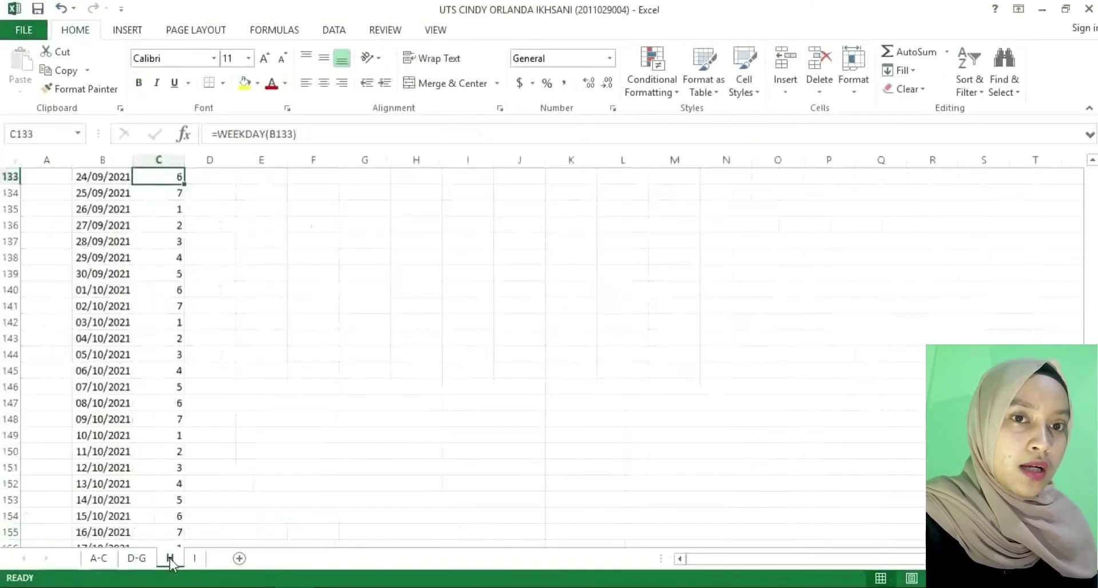
pyautogui.scroll(20, 577, 240)
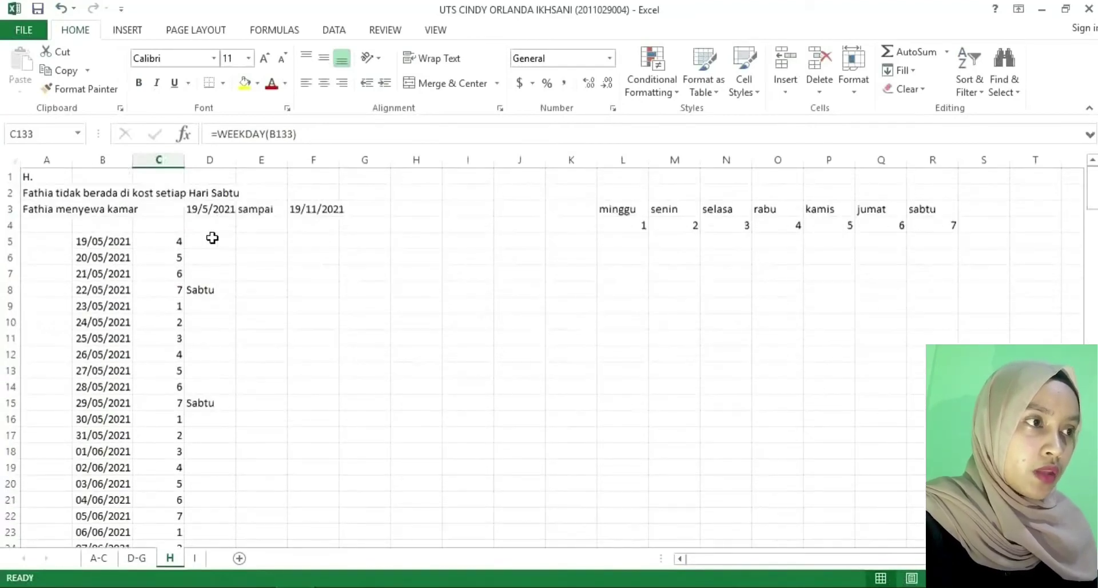
pyautogui.click(121, 208)
pyautogui.click(218, 209)
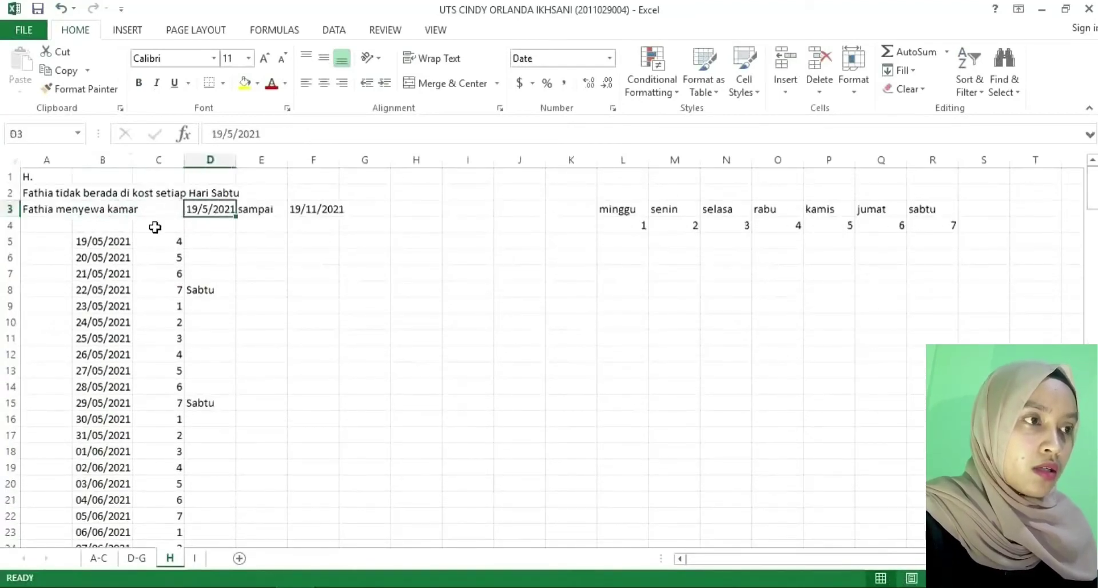
pyautogui.click(115, 238)
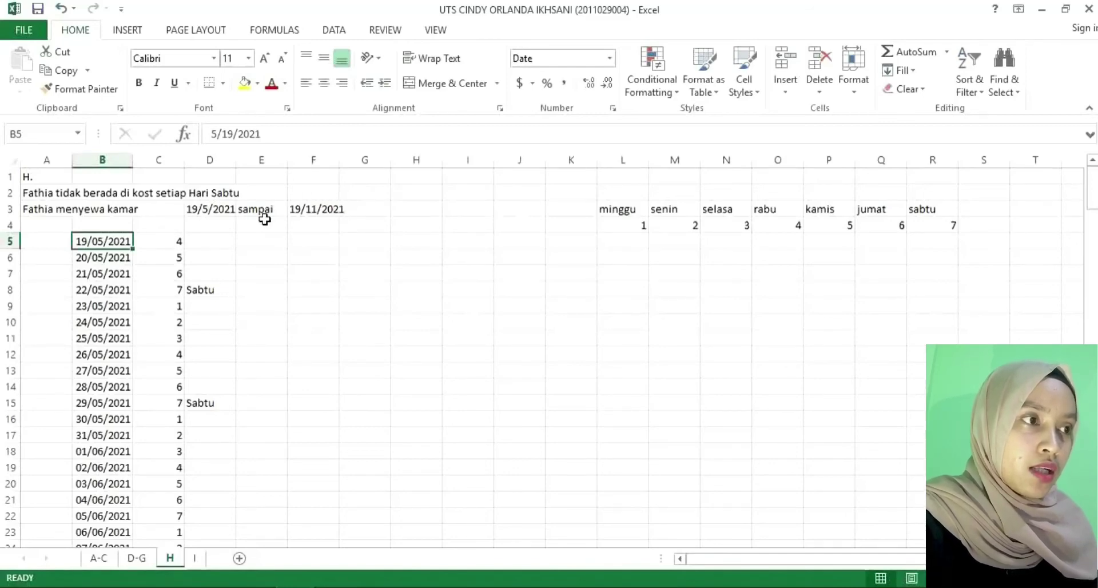
# Step: Examine the WEEKDAY formula in C5 and its B5 argument, leaving the formula as it is
pyautogui.click(148, 243)
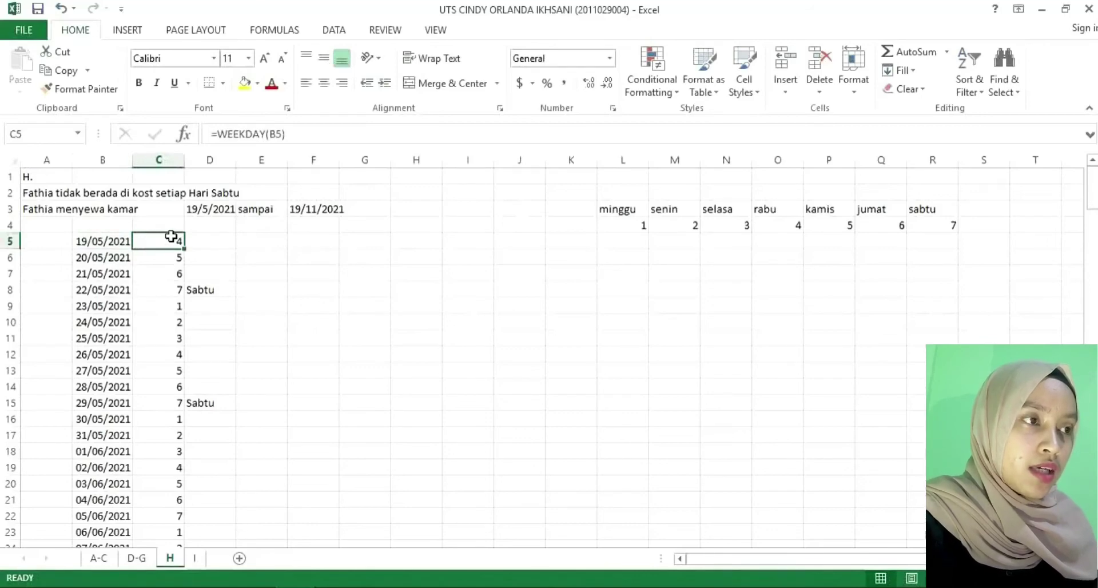
pyautogui.click(266, 135)
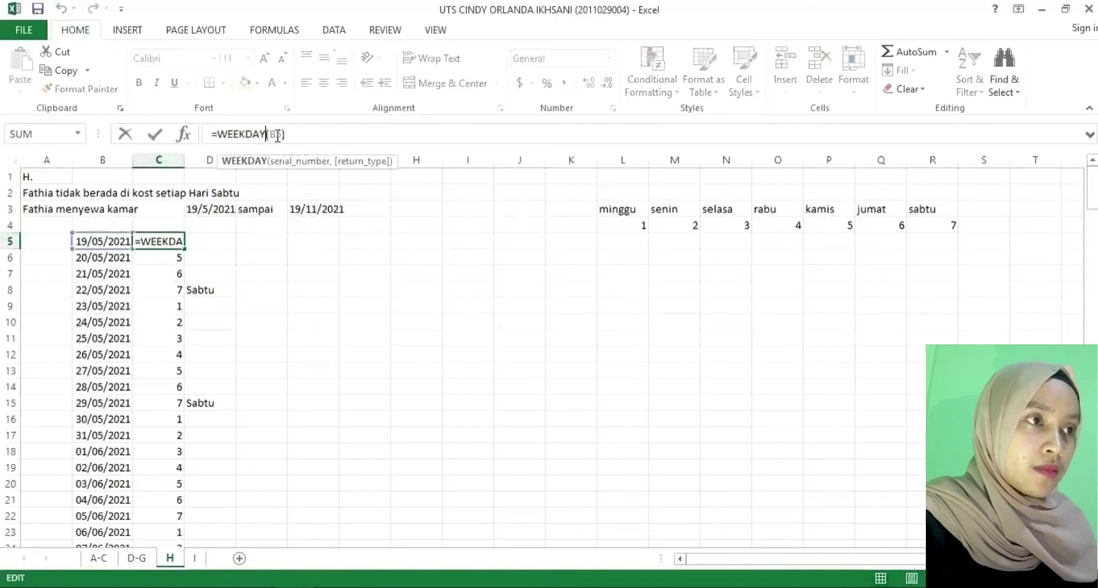
pyautogui.click(282, 135)
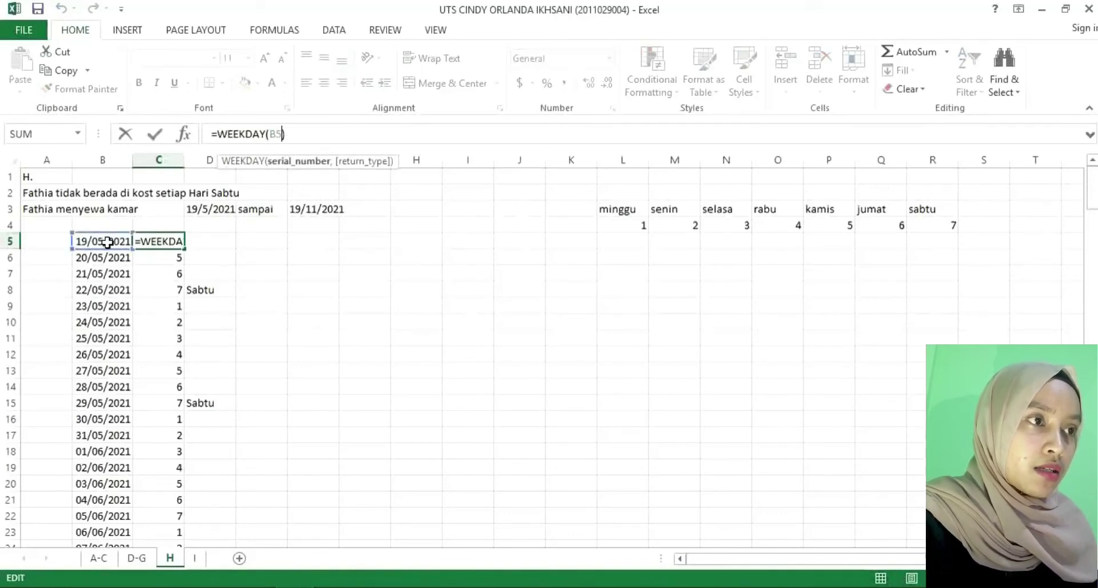
pyautogui.write(')')
pyautogui.click(282, 260)
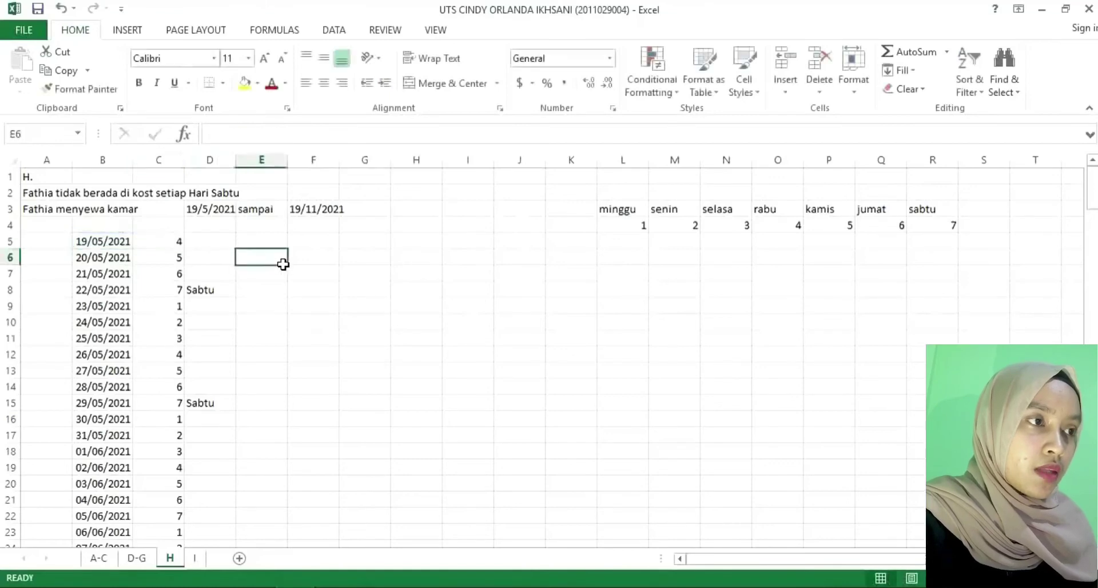
pyautogui.click(161, 246)
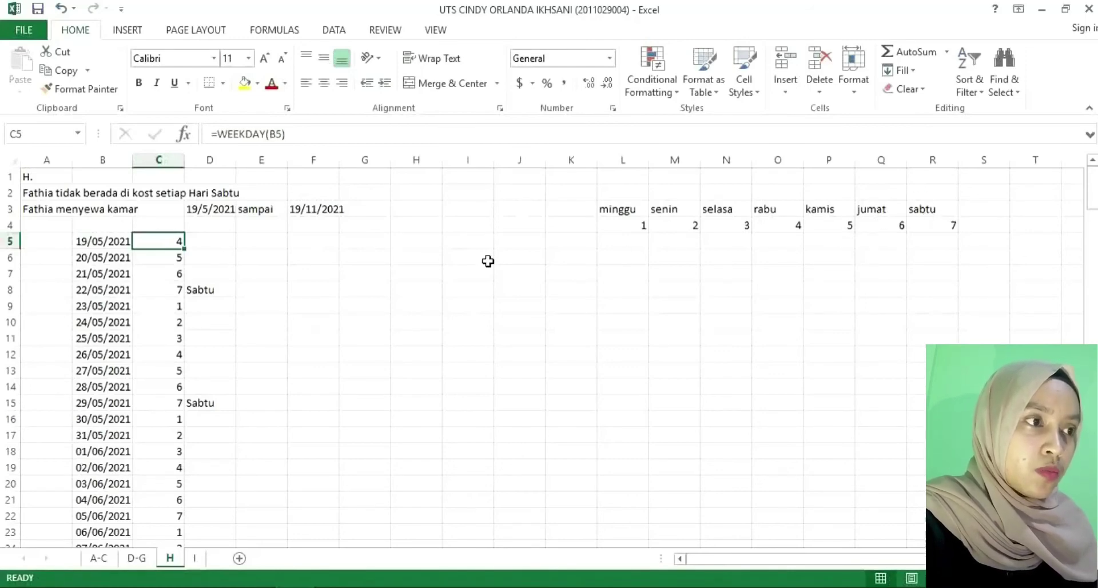
# Step: Review the Saturday weekday number in C8 and the rest of column C down to row 189
pyautogui.click(156, 291)
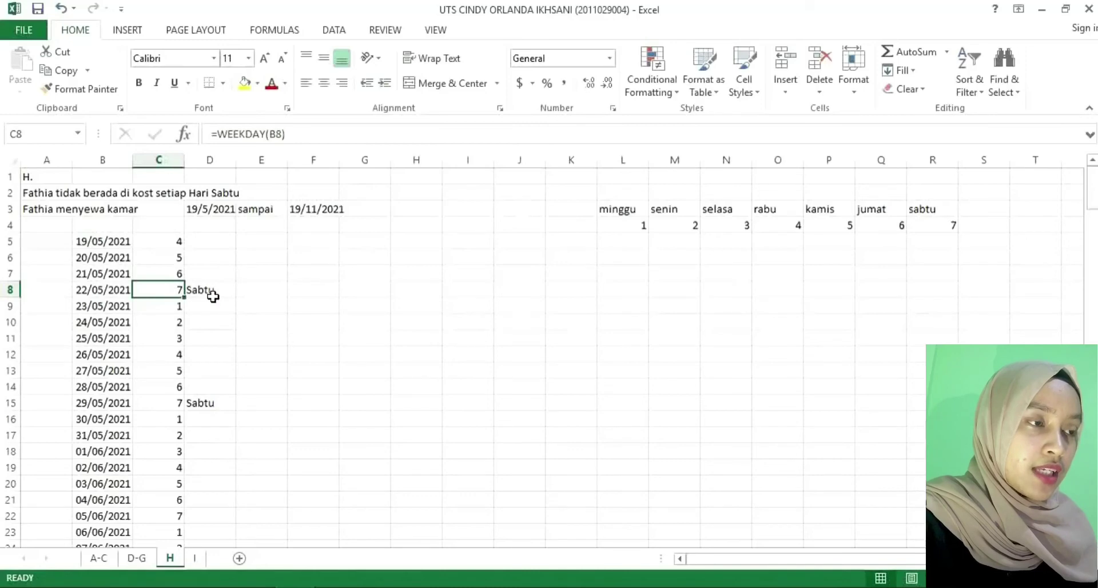
pyautogui.click(169, 318)
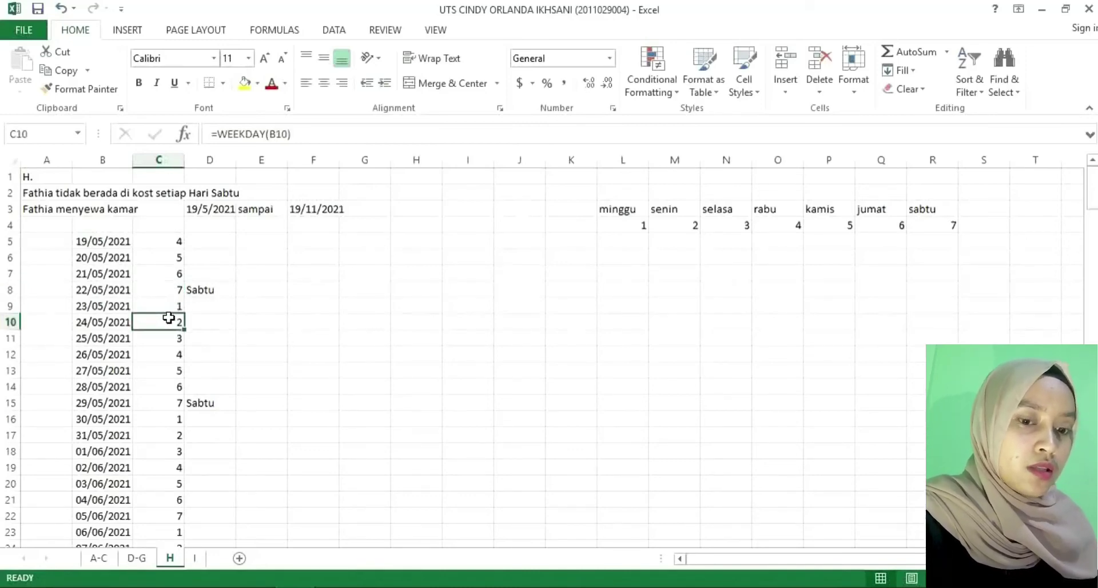
pyautogui.hotkey('ctrl', 'shift', 'Down')
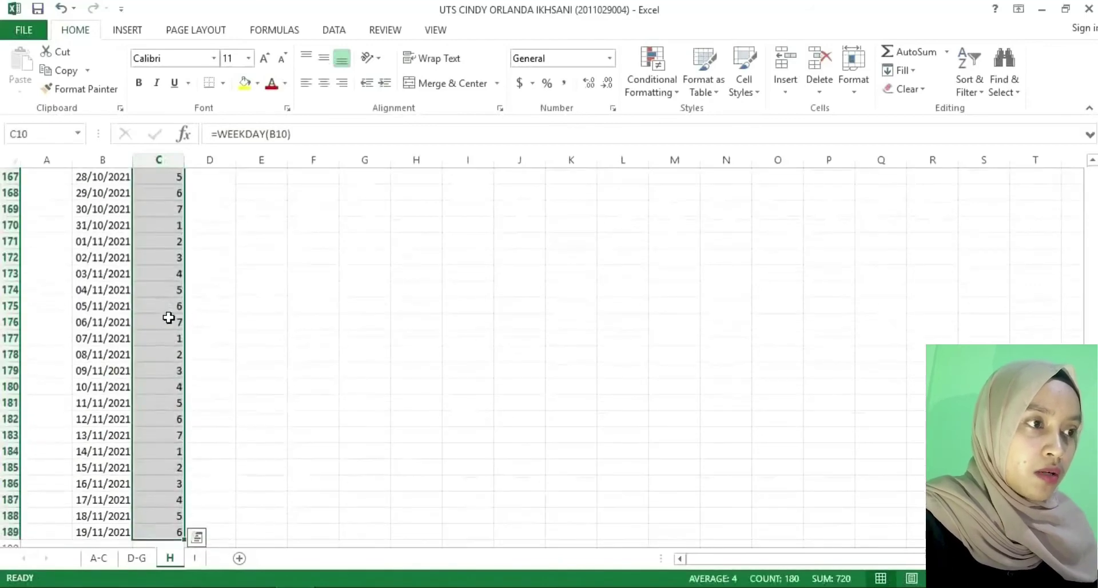
# Step: Go below the date list and display the COUNTIF formula in C191 that counts the Saturdays
pyautogui.click(163, 384)
pyautogui.press('Down')
pyautogui.press('Down')
pyautogui.press('Down')
pyautogui.press('Down')
pyautogui.press('Down')
pyautogui.press('Down')
pyautogui.press('Down')
pyautogui.press('Down')
pyautogui.press('Down')
pyautogui.press('Down')
pyautogui.press('Down')
pyautogui.press('Down')
pyautogui.press('Down')
pyautogui.press('Down')
pyautogui.press('Down')
pyautogui.press('Down')
pyautogui.press('Down')
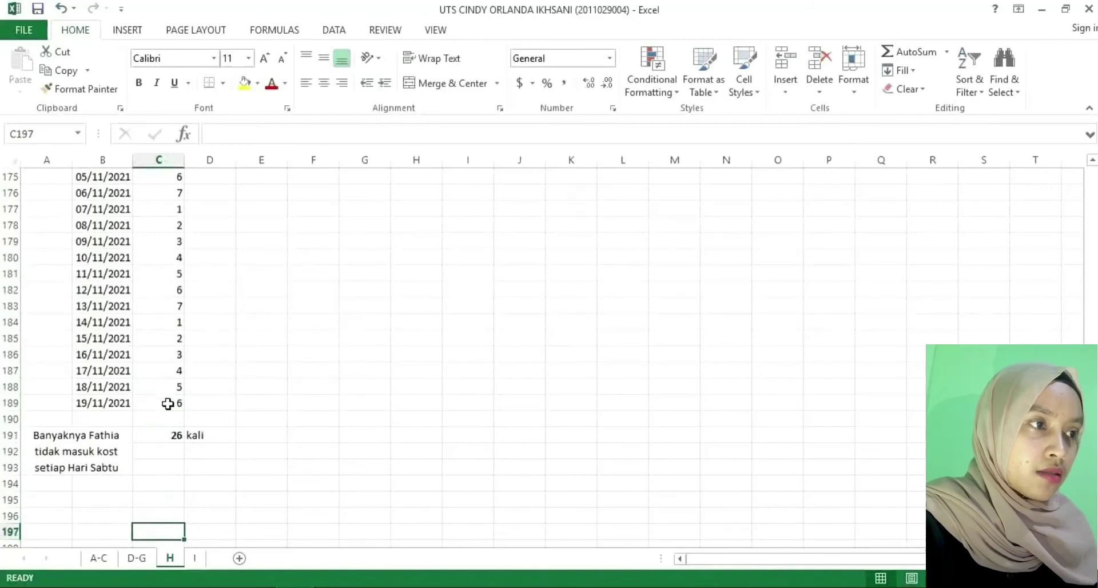
pyautogui.click(182, 433)
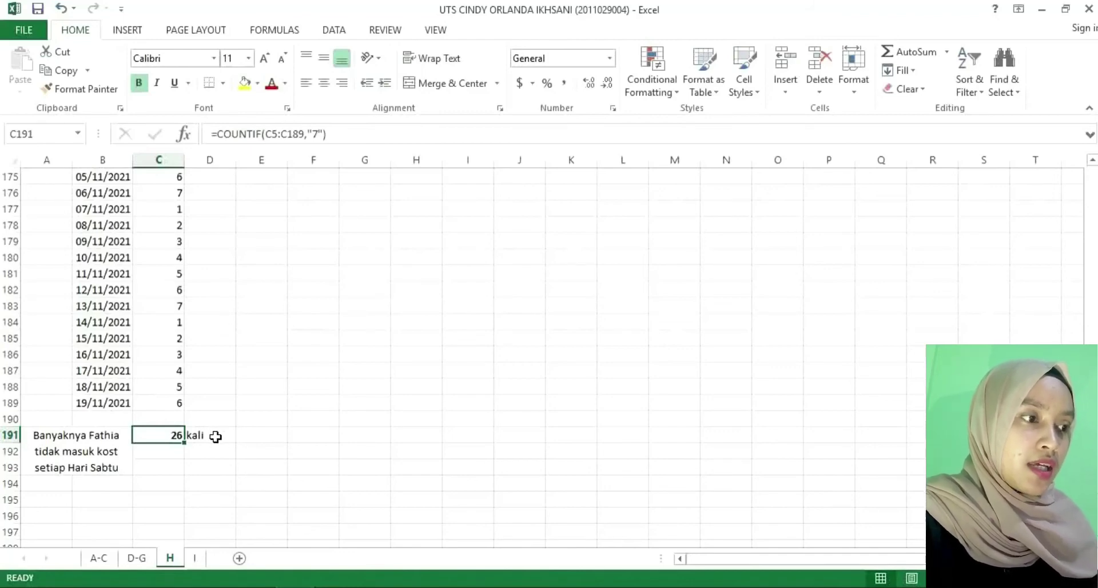
# Step: Switch to the Word document to read task i on Ibu Kost's savings at age 60, and return to Excel
pyautogui.hotkey('alt', 'Tab')
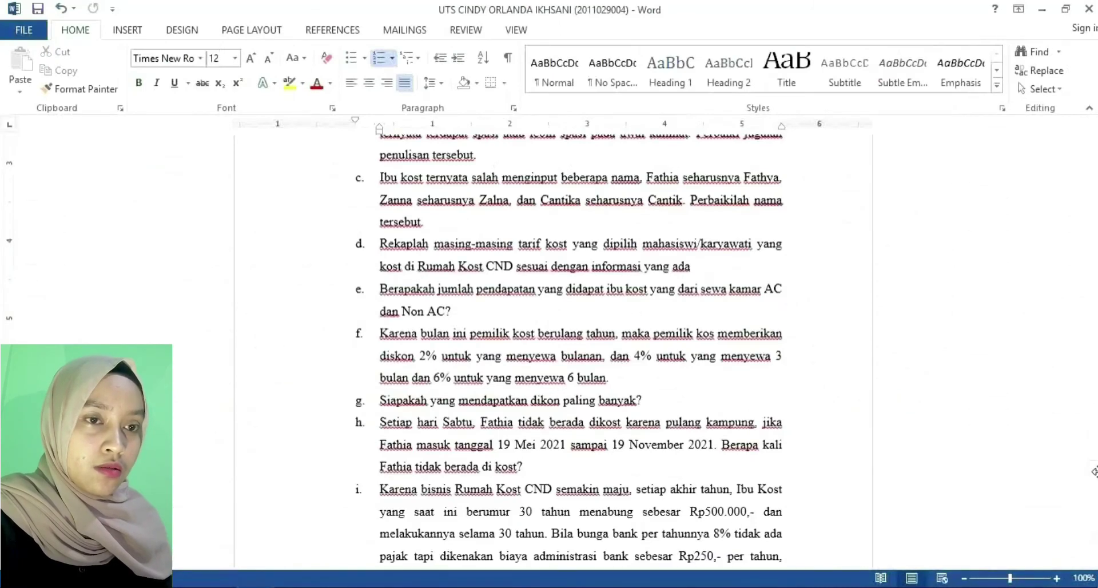
pyautogui.moveTo(1093, 493); pyautogui.dragTo(1093, 522)
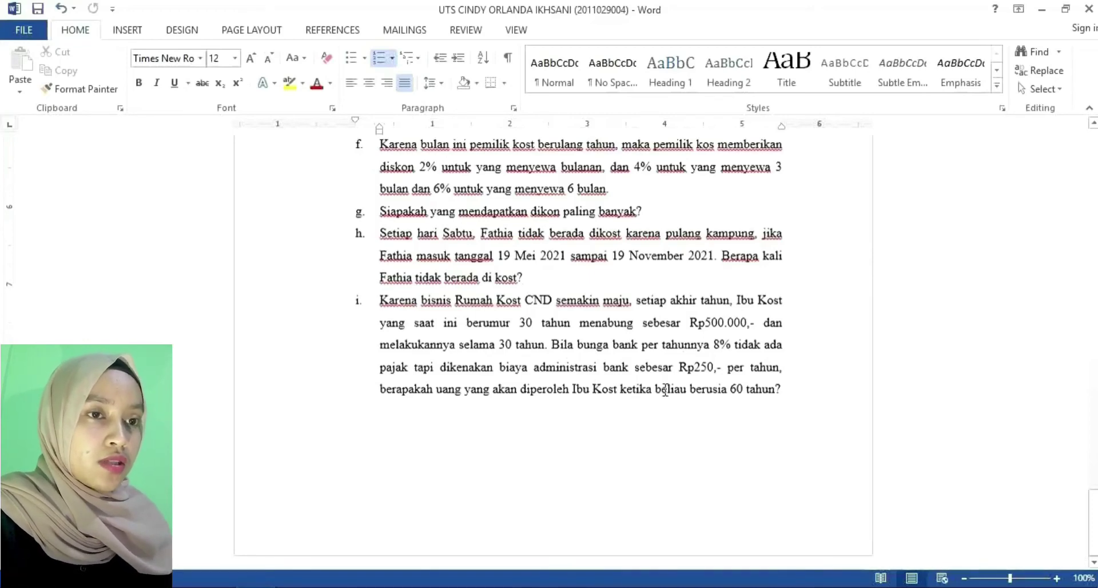
pyautogui.hotkey('alt', 'Tab')
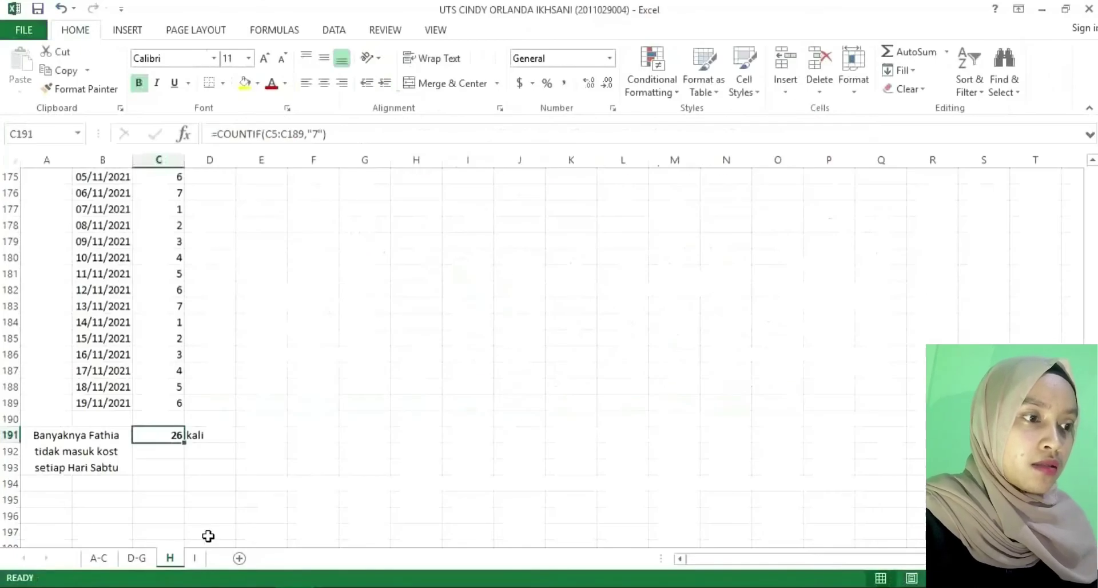
# Step: Open sheet I and review the given age, savings amount, time and bank interest in C3 to C6
pyautogui.click(196, 558)
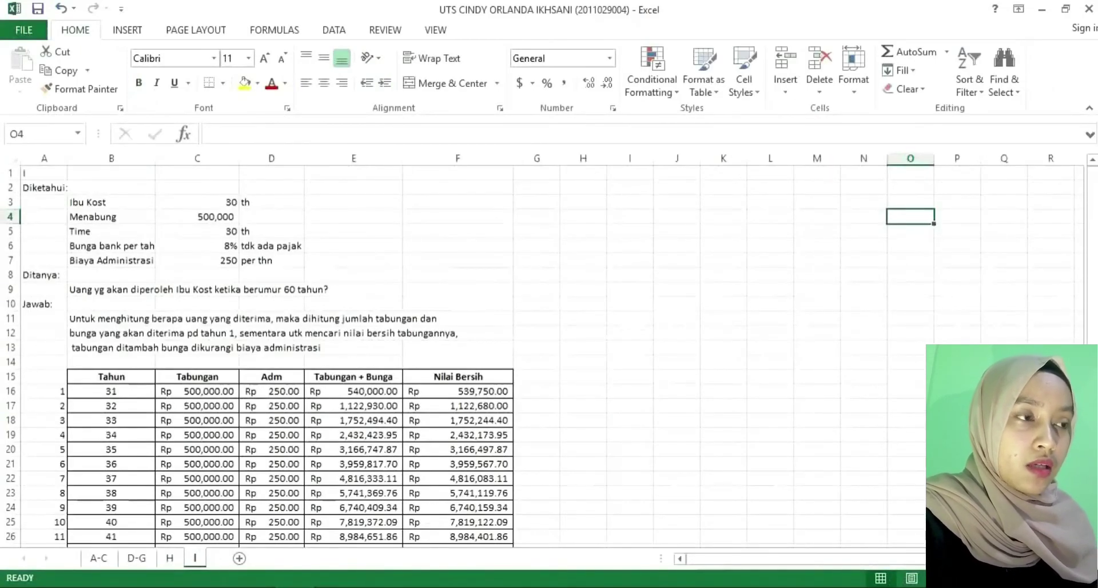
pyautogui.scroll(1, 343, 429)
pyautogui.moveTo(1093, 236); pyautogui.dragTo(1096, 213)
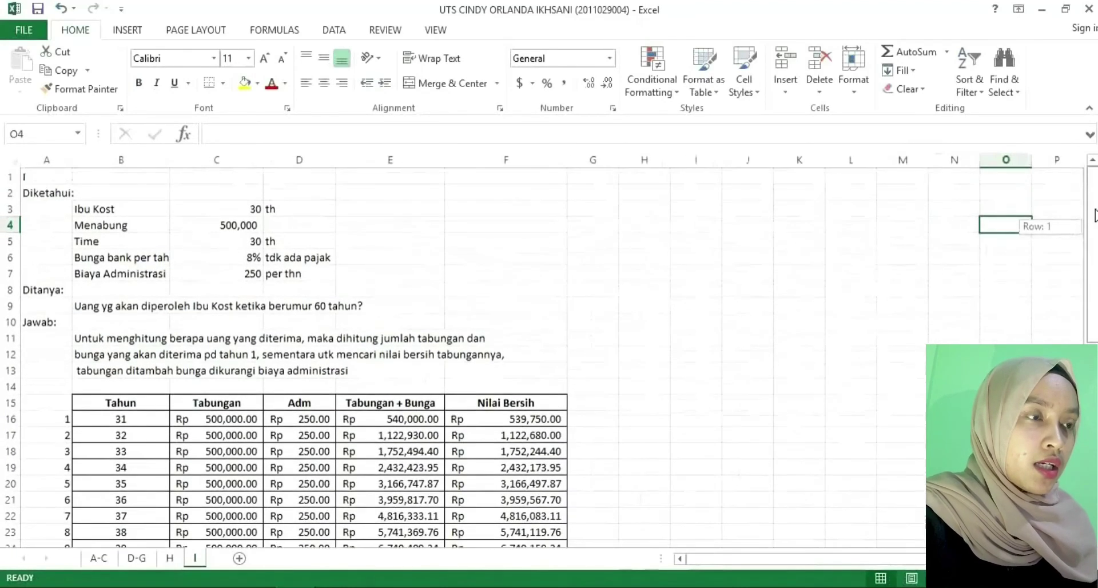
pyautogui.click(208, 210)
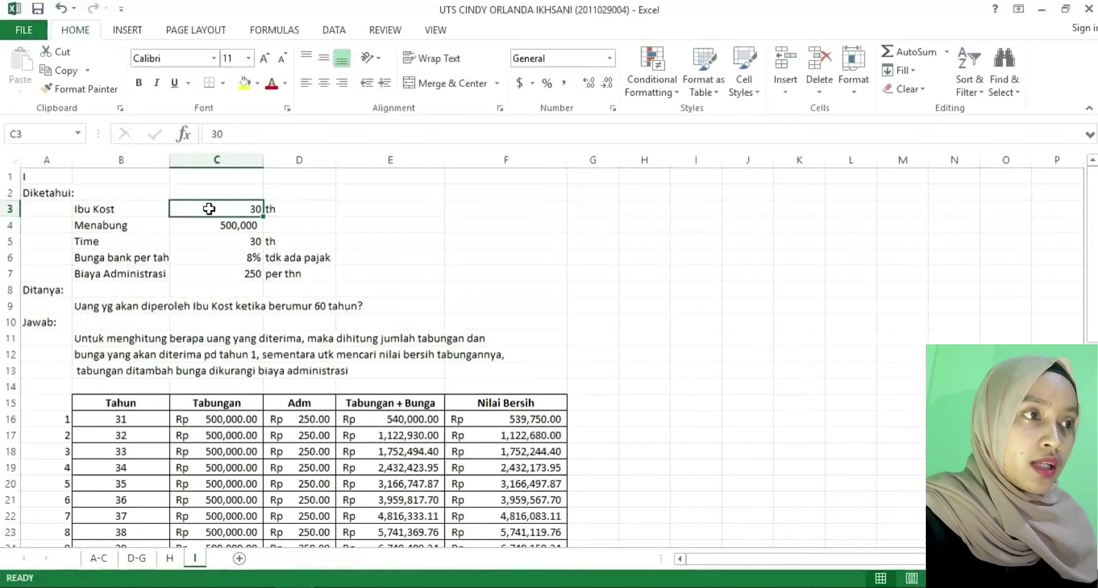
pyautogui.press('Down')
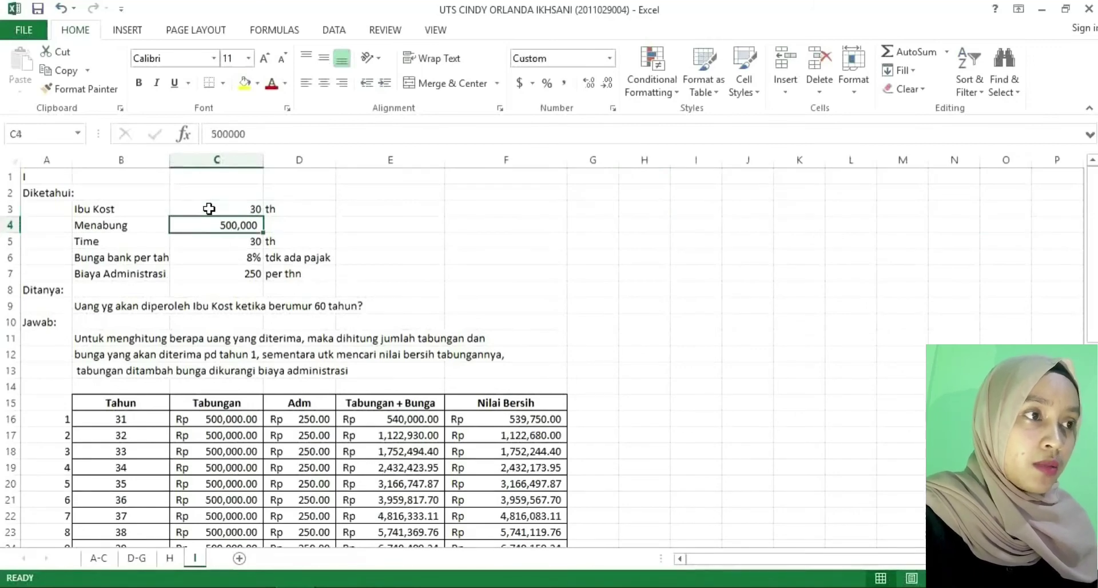
pyautogui.press('Down')
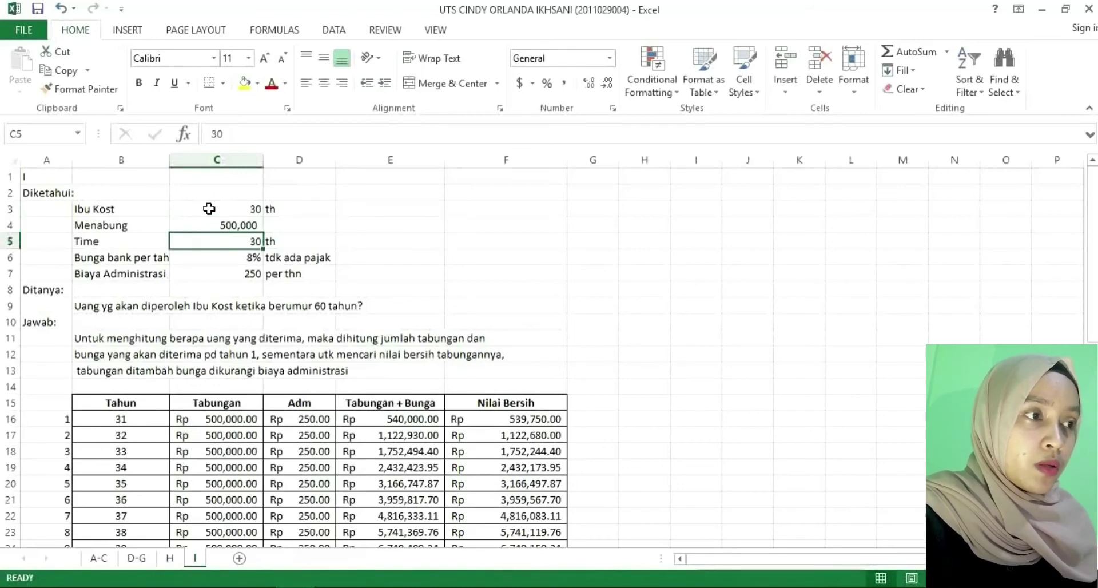
pyautogui.press('Down')
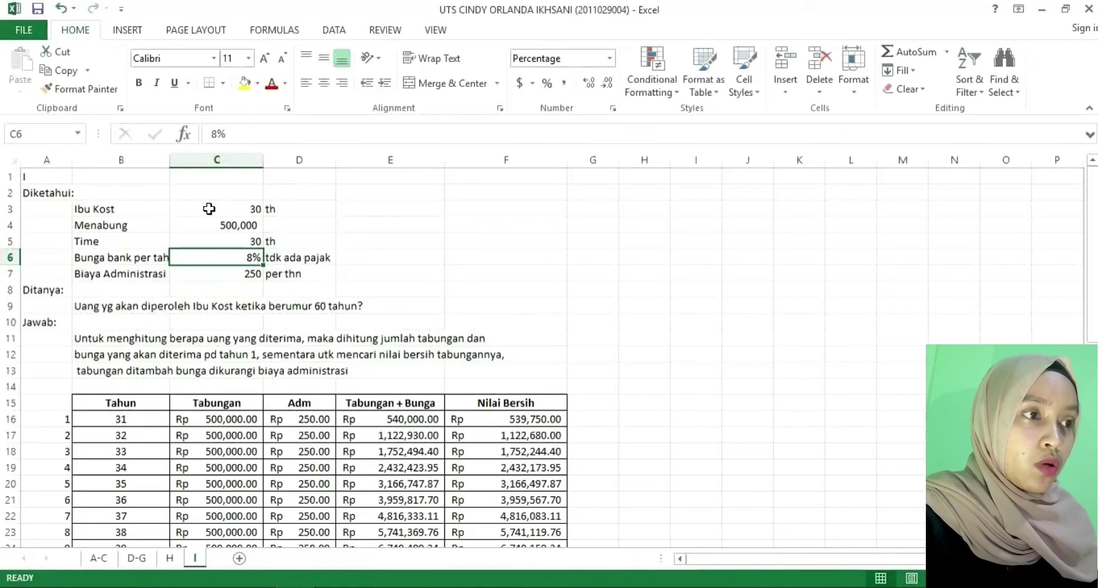
# Step: Read on from the administration fee through the question and answer explanation to the yearly savings table
pyautogui.press('Down')
pyautogui.press('Down')
pyautogui.press('Down')
pyautogui.press('Down')
pyautogui.press('Down')
pyautogui.press('Down')
pyautogui.press('Down')
pyautogui.press('Down')
pyautogui.press('Down')
pyautogui.press('Down')
pyautogui.press('Down')
pyautogui.press('Down')
pyautogui.press('Down')
pyautogui.press('Down')
pyautogui.press('Down')
pyautogui.press('Down')
pyautogui.press('Down')
pyautogui.press('Down')
pyautogui.press('Down')
pyautogui.press('Down')
pyautogui.press('Down')
pyautogui.press('Down')
pyautogui.press('Down')
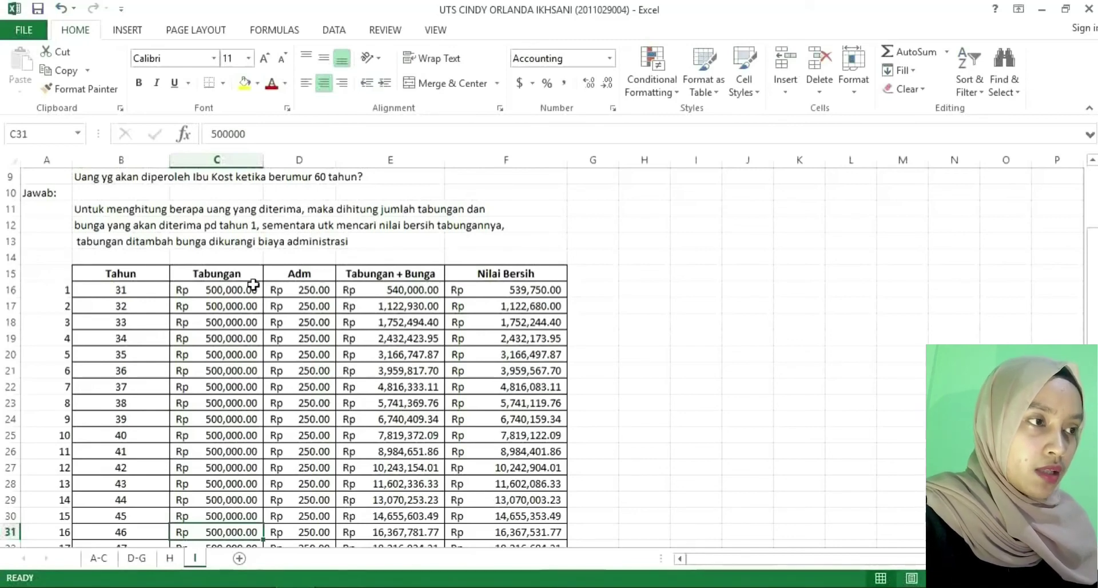
# Step: Examine the first table row from Tahun to Nilai Bersih, including the formulas in E16 and F16
pyautogui.click(126, 293)
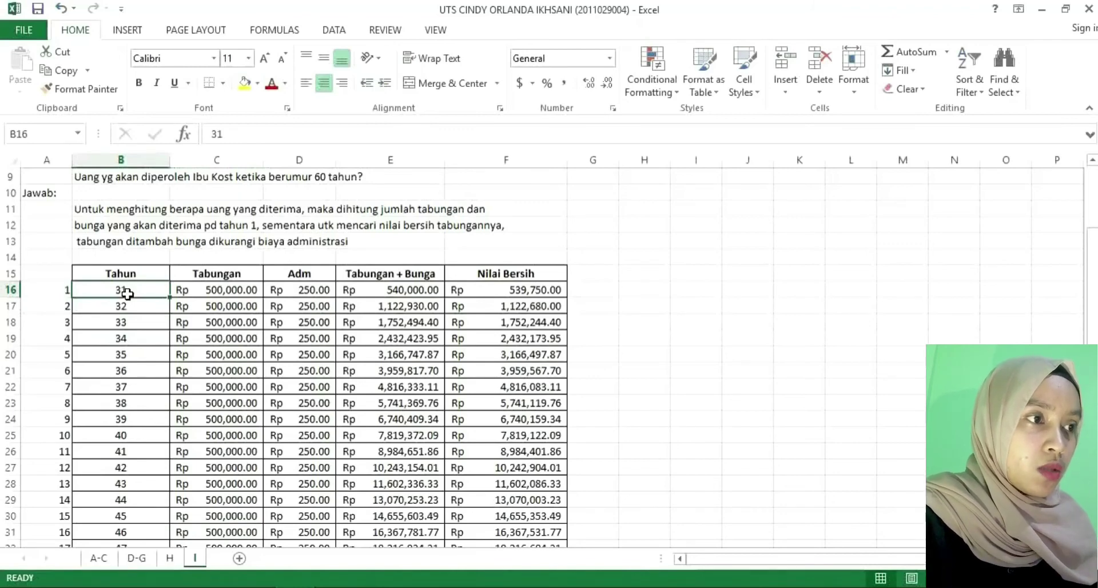
pyautogui.press('Right')
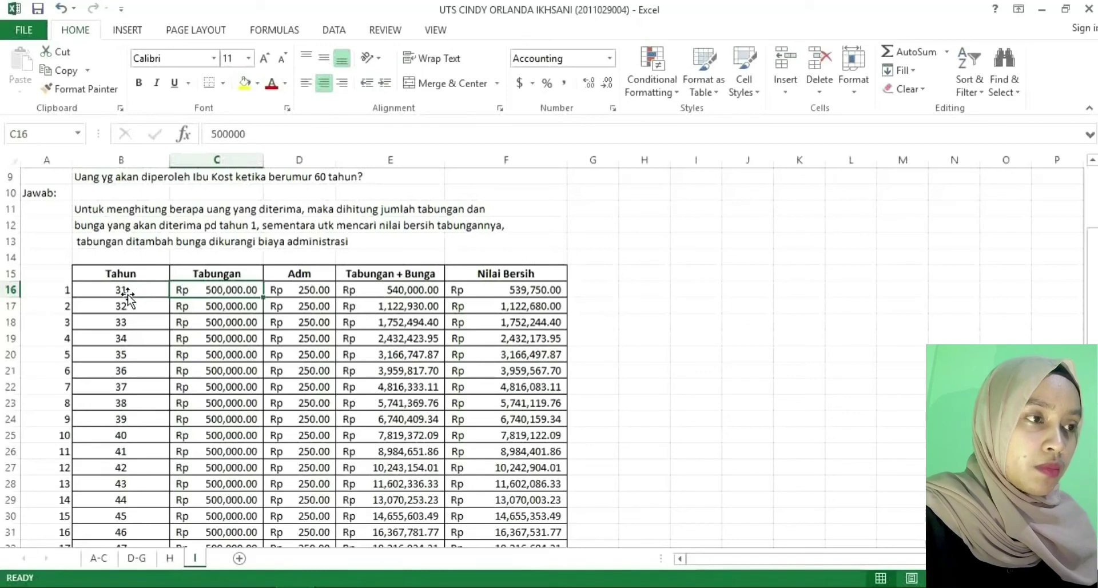
pyautogui.press('Right')
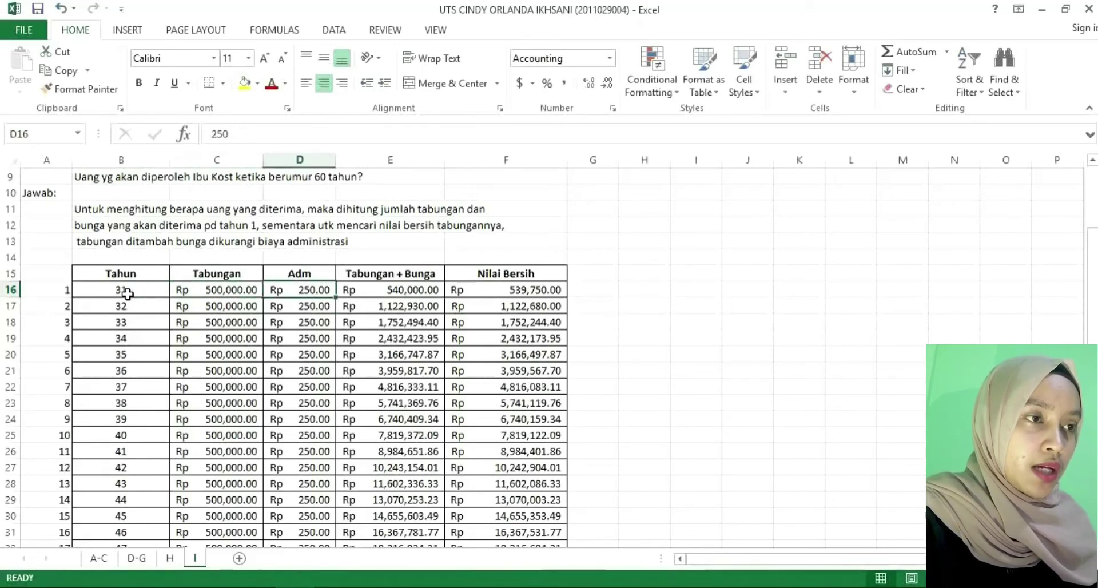
pyautogui.press('Right')
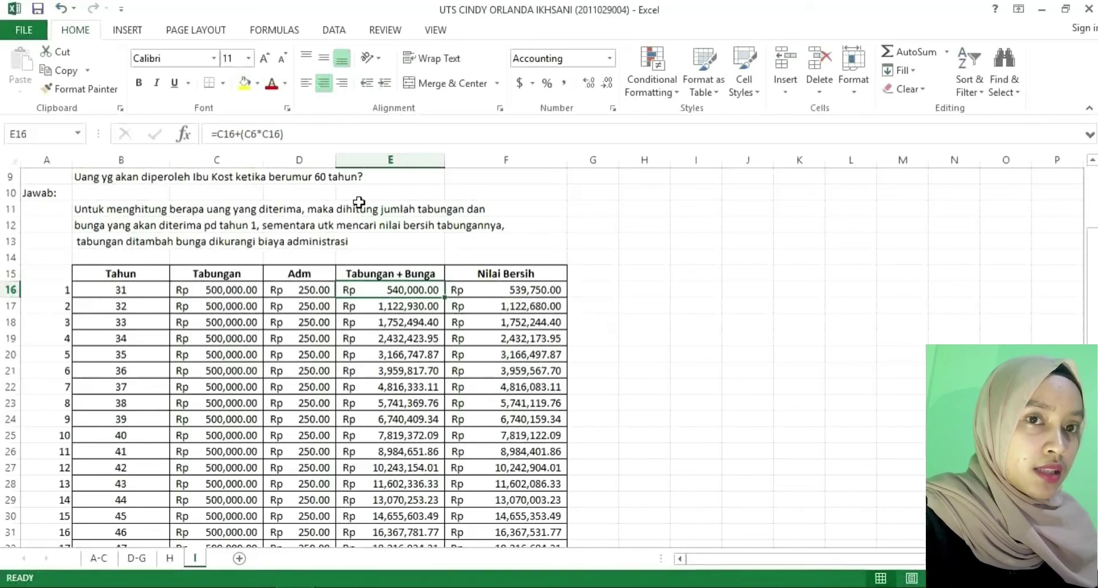
pyautogui.moveTo(1094, 252)
pyautogui.mouseDown()
pyautogui.moveTo(1092, 205)
pyautogui.moveTo(1092, 232)
pyautogui.mouseUp()
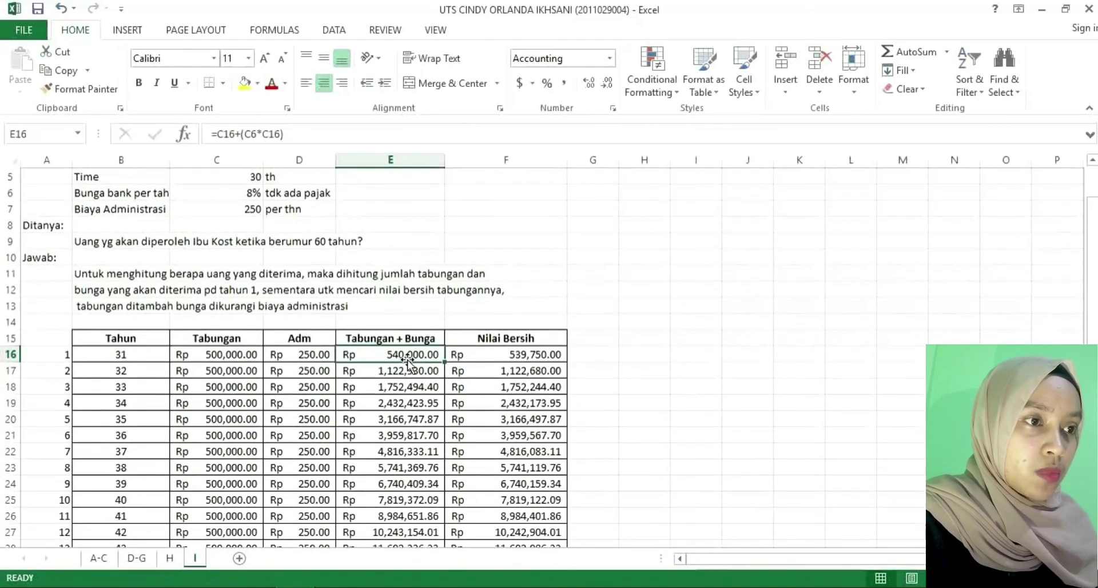
pyautogui.press('Right')
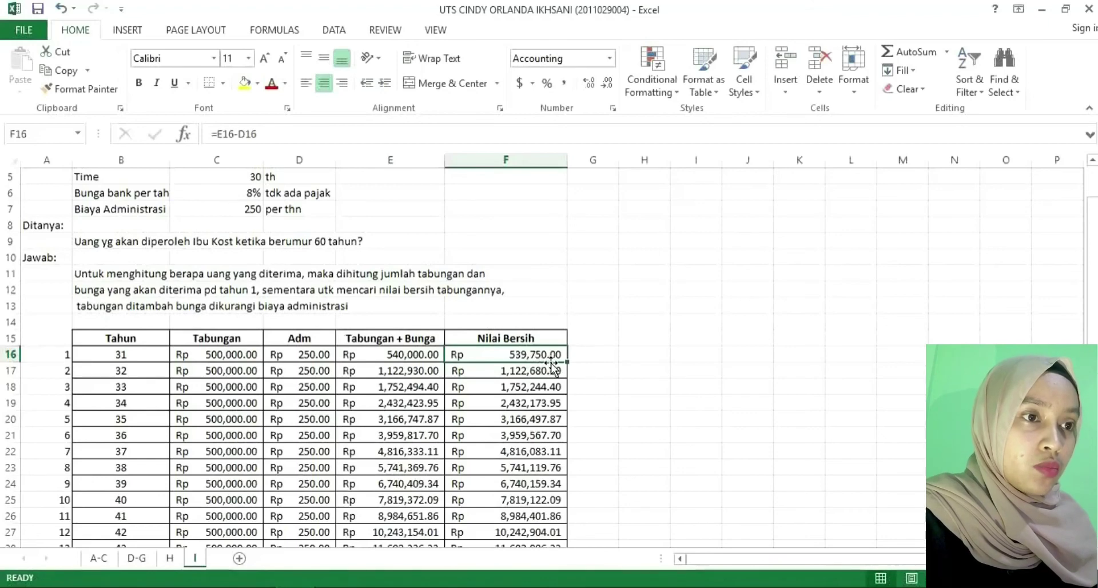
# Step: Examine the Tabungan + Bunga formula in E17 and review the table down to the concluding answer
pyautogui.click(377, 371)
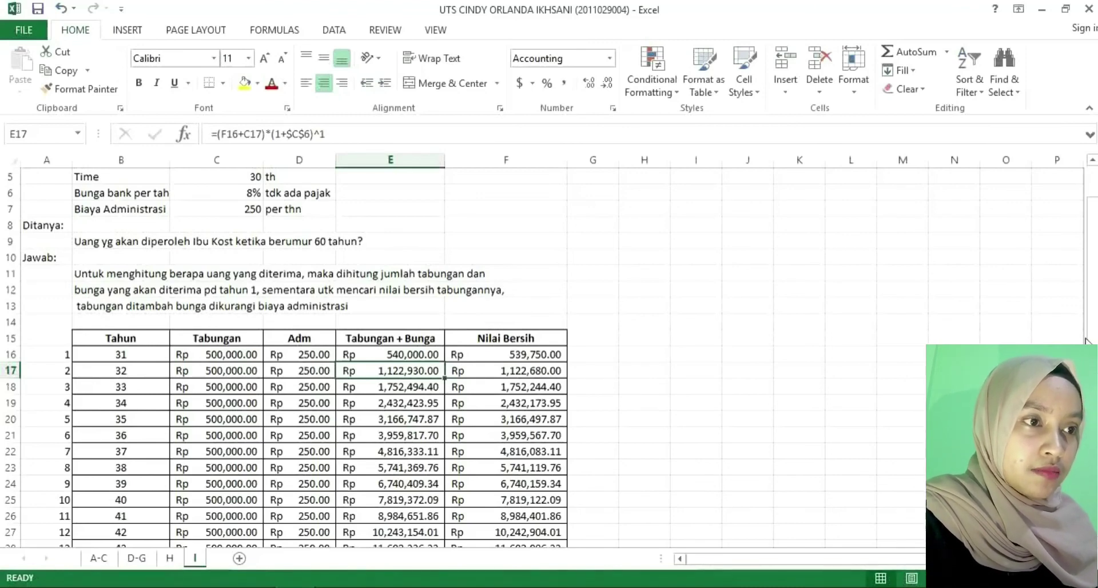
pyautogui.scroll(-2, 699, 442)
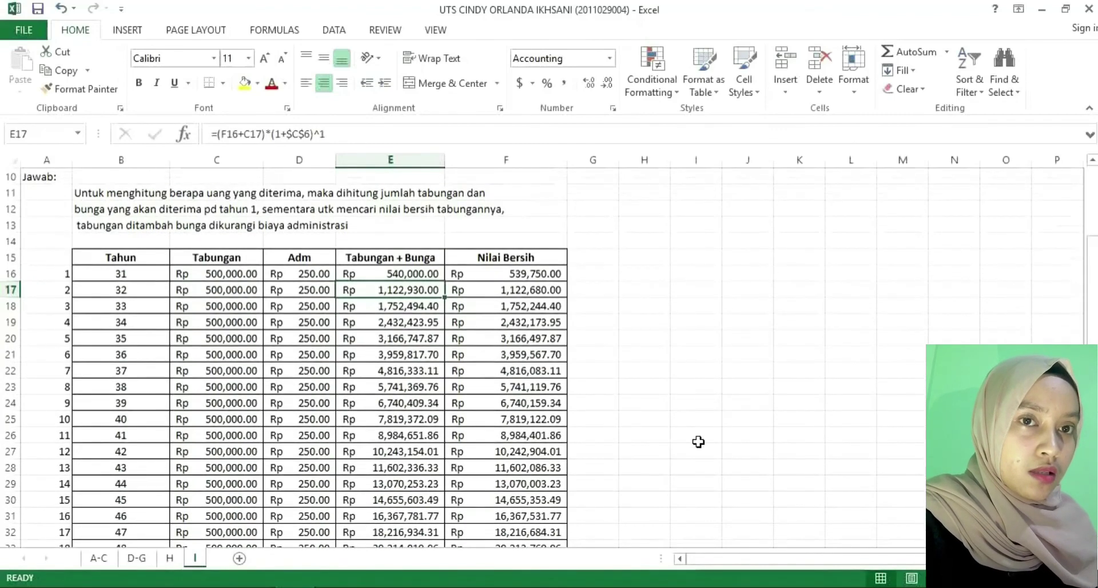
pyautogui.moveTo(1095, 327); pyautogui.dragTo(1095, 334)
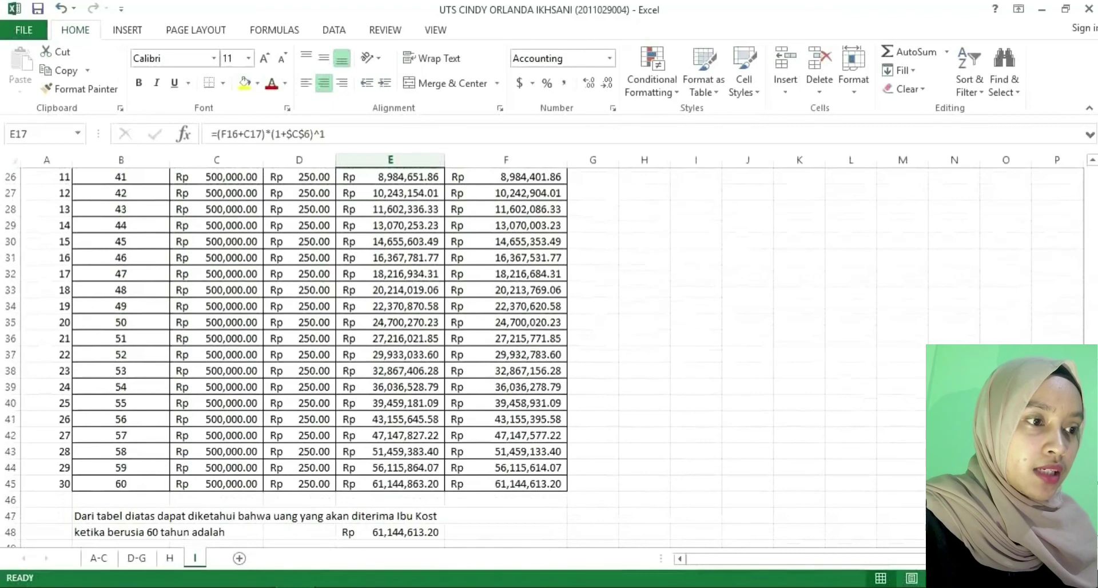
# Step: Compare the Nilai Bersih formula in F45 for age 60 with the final answer formula in E48
pyautogui.click(513, 484)
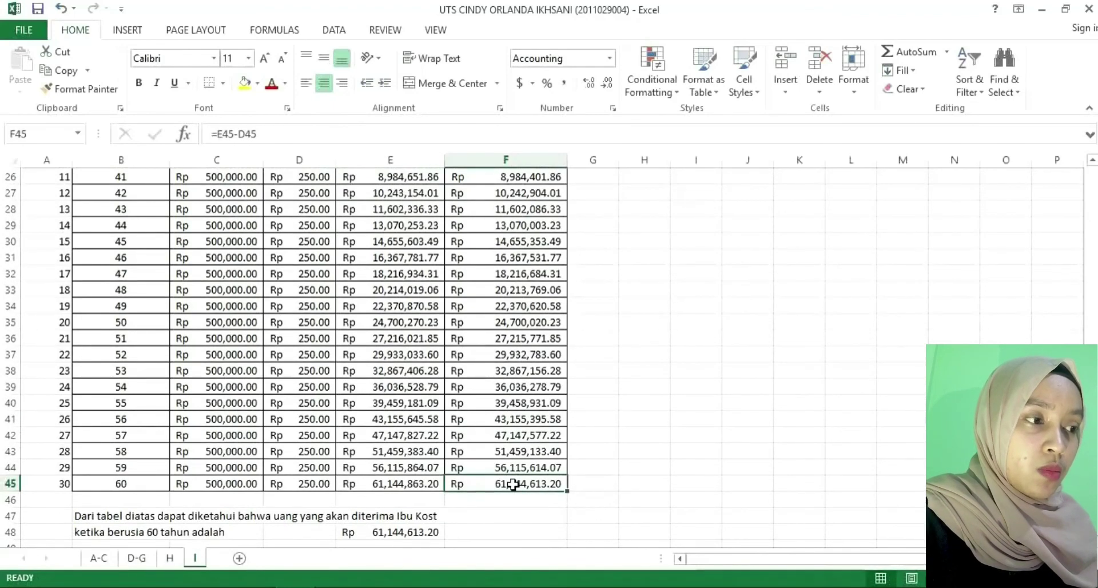
pyautogui.click(145, 486)
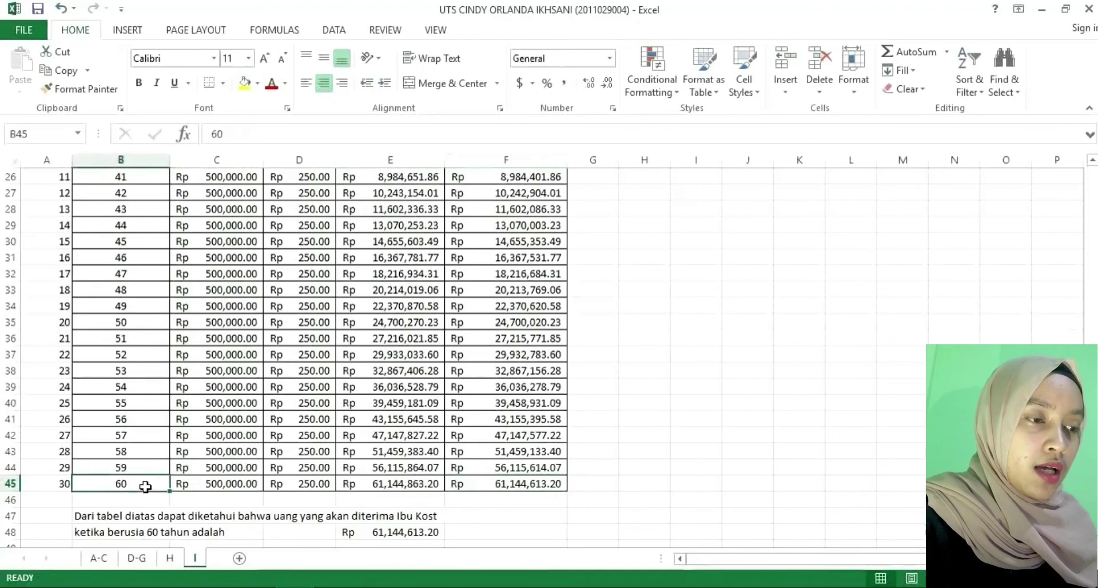
pyautogui.click(386, 532)
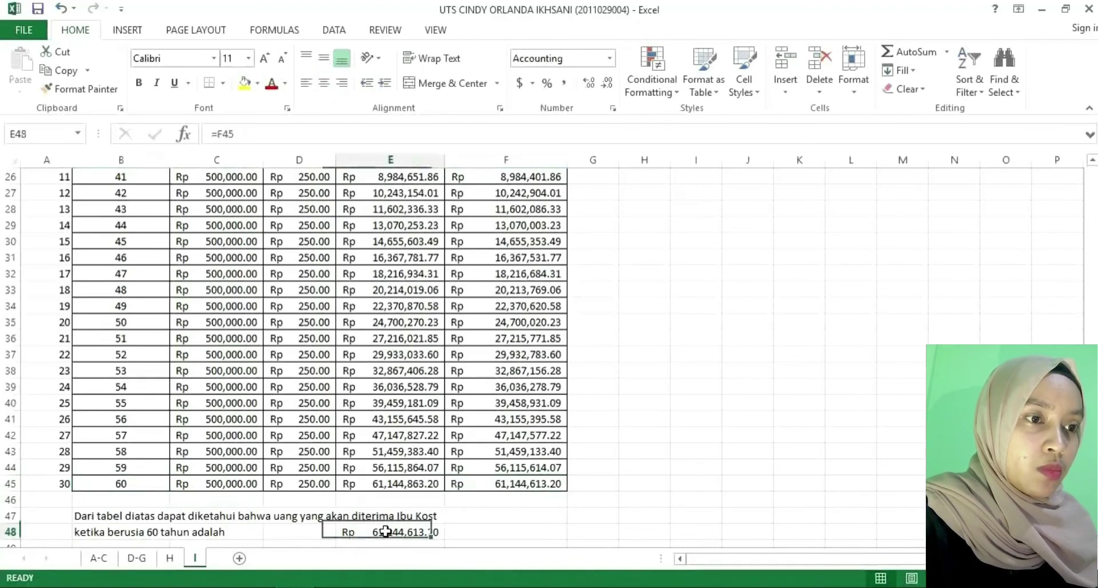
pyautogui.click(521, 481)
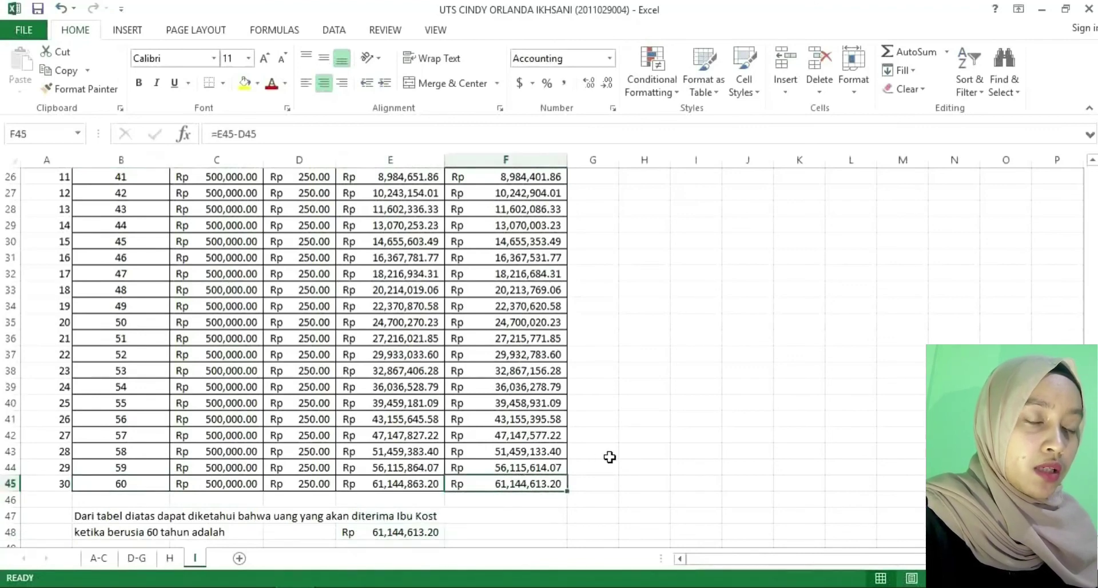